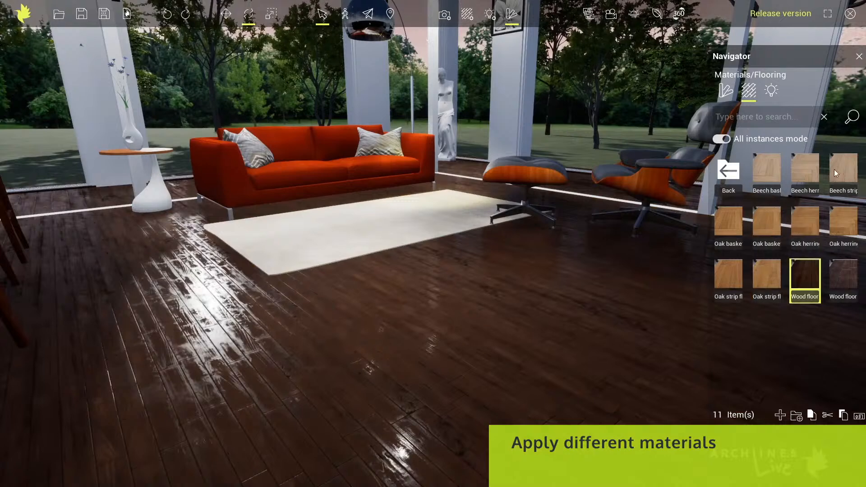
Apply the beech strip flooring material to the living-room floor, and replace it with an oak strip flooring material
{"action": "left_click_drag", "start_coordinate": [843, 170], "coordinate": [402, 333]}
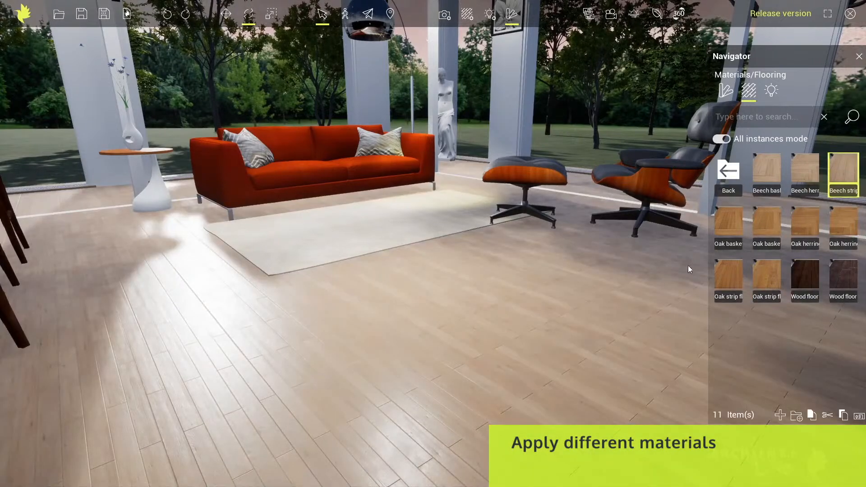
{"action": "left_click_drag", "start_coordinate": [766, 273], "coordinate": [423, 332]}
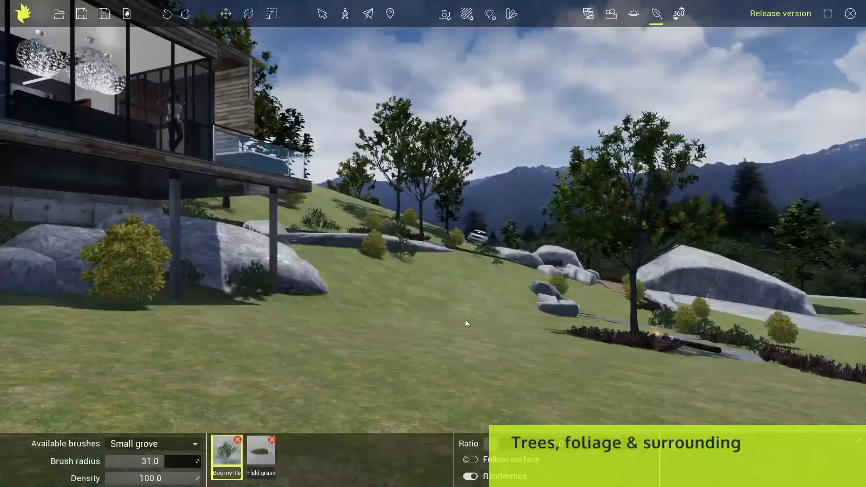
{"action": "mouse_move", "coordinate": [465, 319]}
{"action": "left_mouse_down"}
{"action": "mouse_move", "coordinate": [252, 356]}
{"action": "mouse_move", "coordinate": [519, 348]}
{"action": "mouse_move", "coordinate": [577, 406]}
{"action": "mouse_move", "coordinate": [133, 391]}
{"action": "mouse_move", "coordinate": [69, 326]}
{"action": "left_mouse_up"}
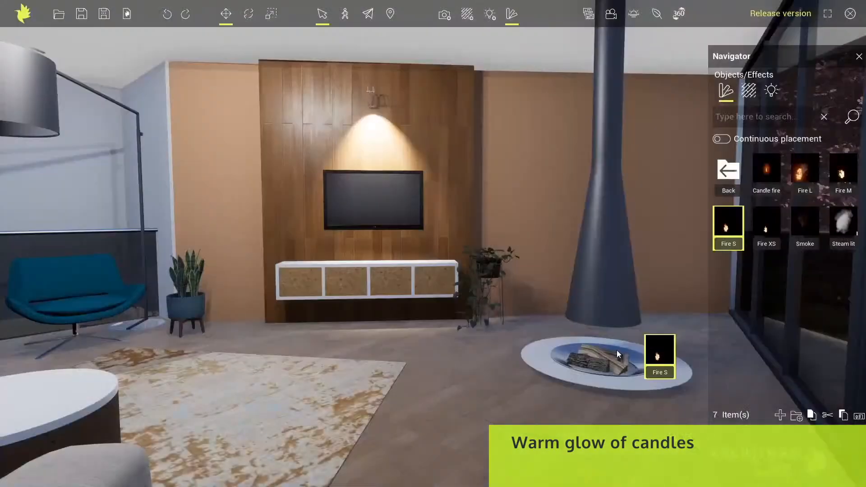
{"action": "left_click_drag", "start_coordinate": [642, 336], "coordinate": [598, 355]}
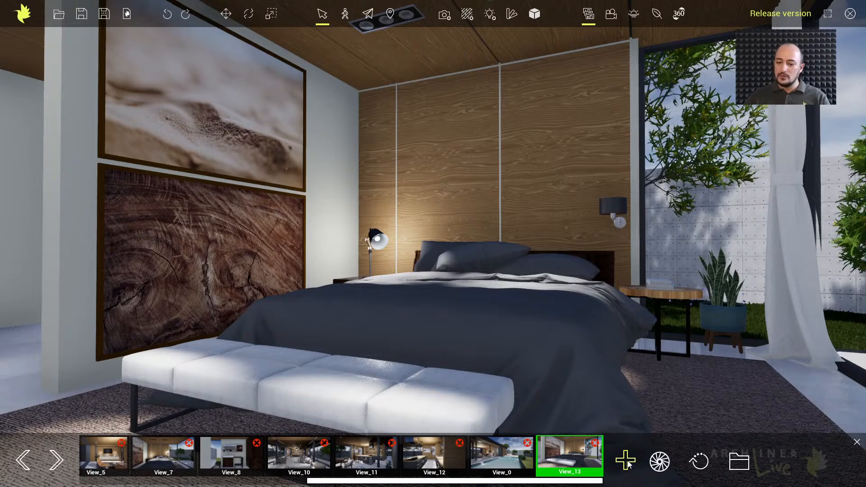
Save the bedroom camera as a new view and try its field of view at 123 and 88 in the camera properties
{"action": "left_click", "coordinate": [626, 462]}
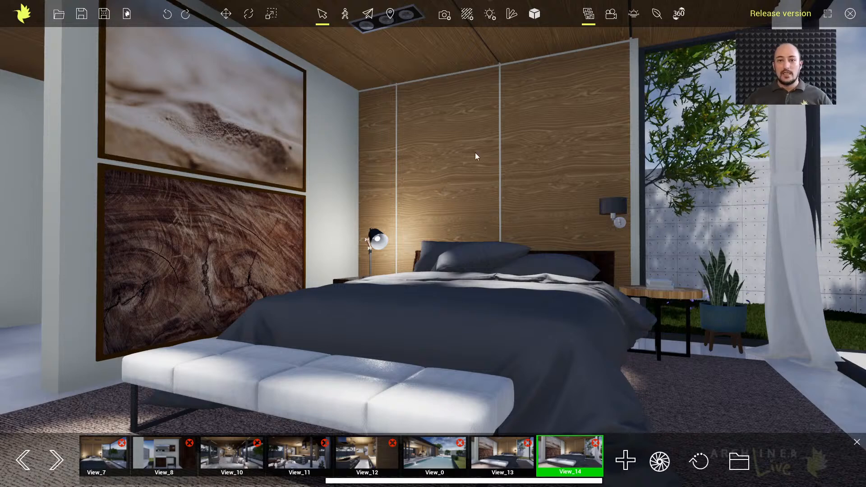
{"action": "left_click", "coordinate": [445, 15]}
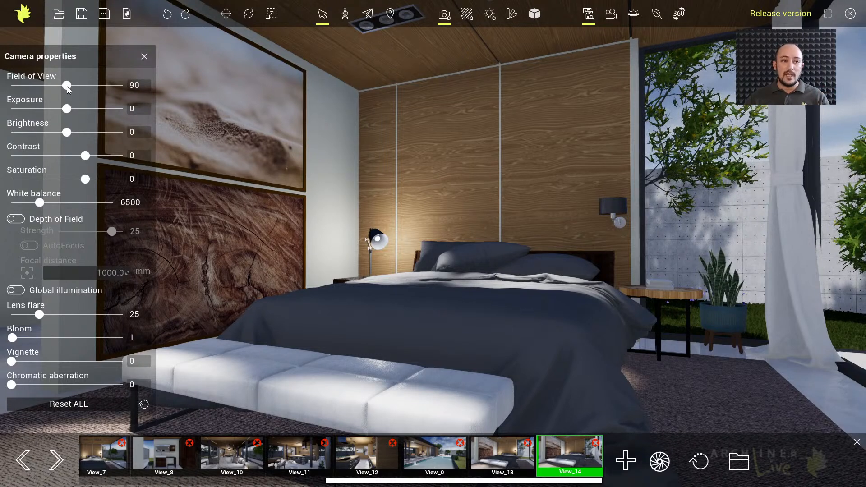
{"action": "left_click_drag", "start_coordinate": [68, 88], "coordinate": [108, 85]}
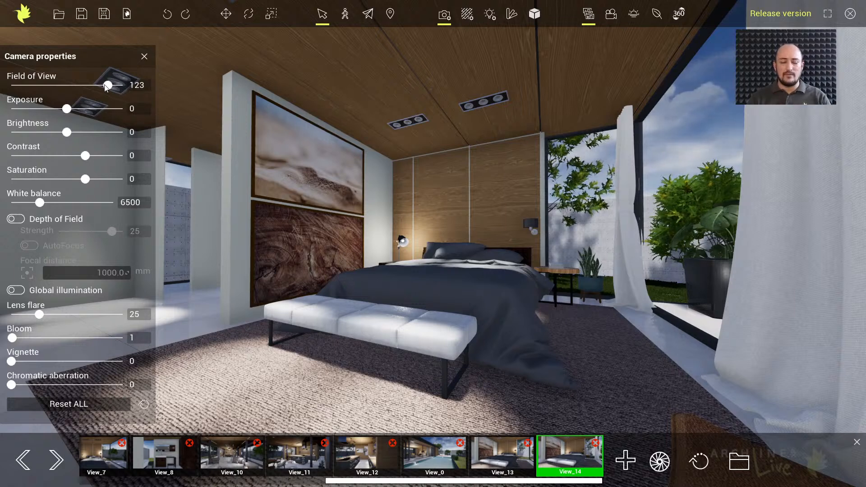
{"action": "left_click_drag", "start_coordinate": [106, 87], "coordinate": [66, 85]}
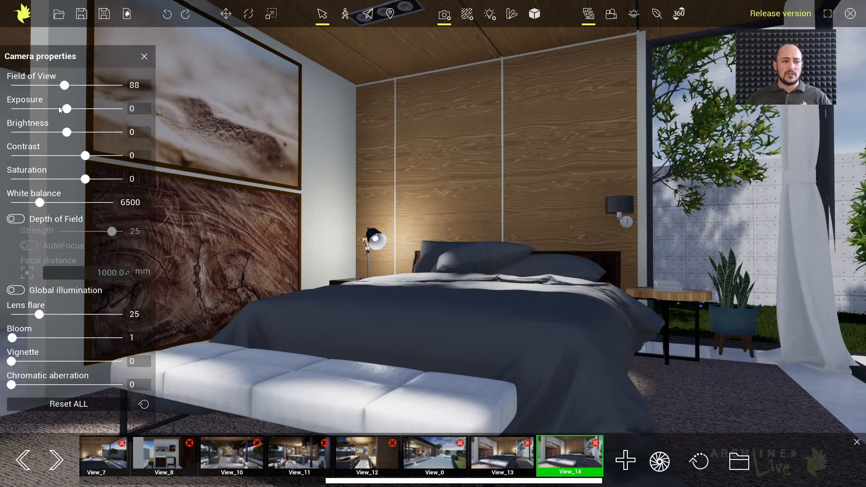
Set the new bedroom view's field of view to 90 and its exposure to 50
{"action": "left_click_drag", "start_coordinate": [65, 85], "coordinate": [73, 110]}
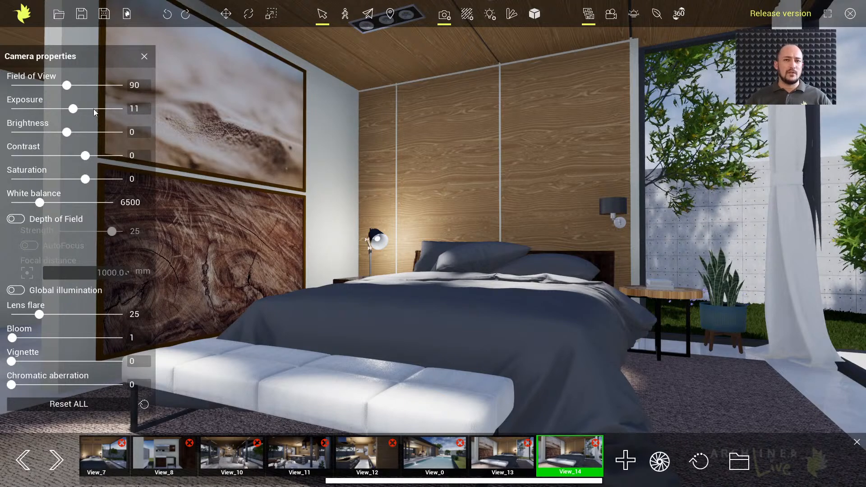
{"action": "left_click_drag", "start_coordinate": [74, 109], "coordinate": [94, 109]}
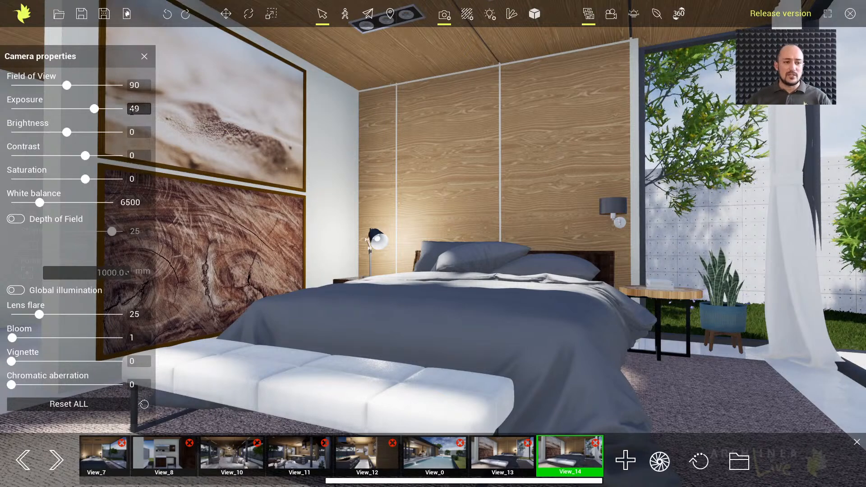
{"action": "left_click_drag", "start_coordinate": [94, 108], "coordinate": [94, 109]}
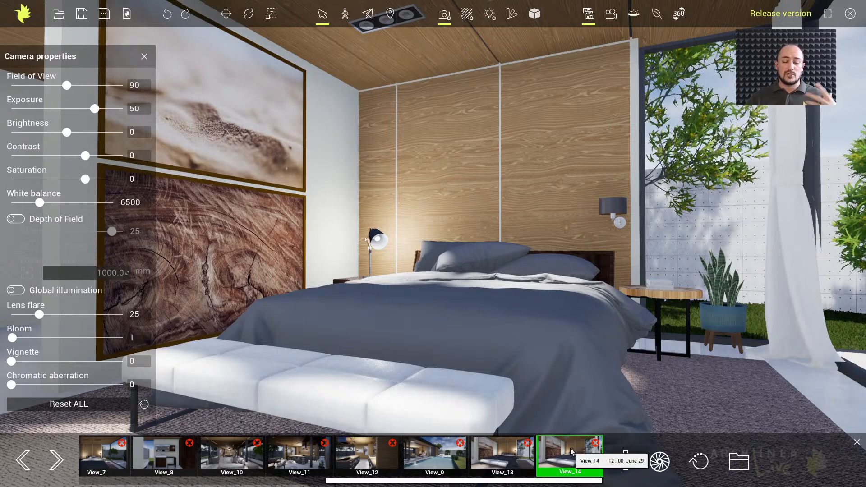
Compare the original bedroom view (View_13) with the adjusted View_14 by switching between them several times
{"action": "left_click", "coordinate": [510, 451]}
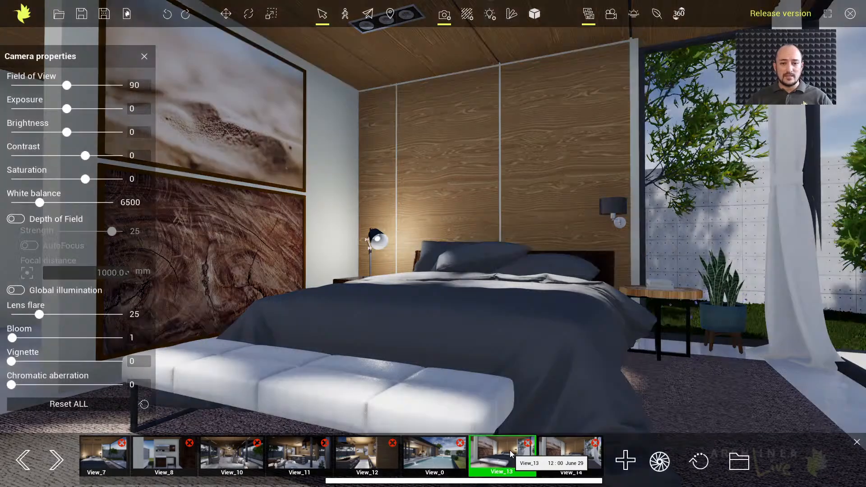
{"action": "left_click", "coordinate": [567, 445]}
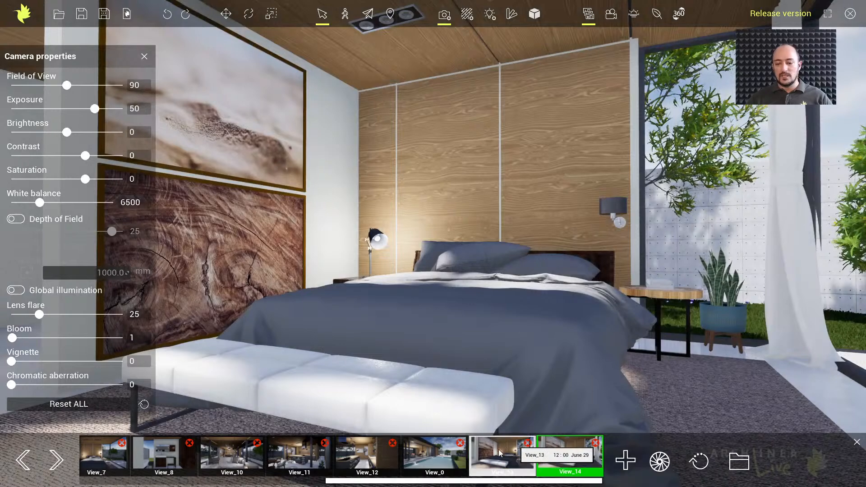
{"action": "left_click", "coordinate": [499, 449]}
{"action": "left_click", "coordinate": [561, 451]}
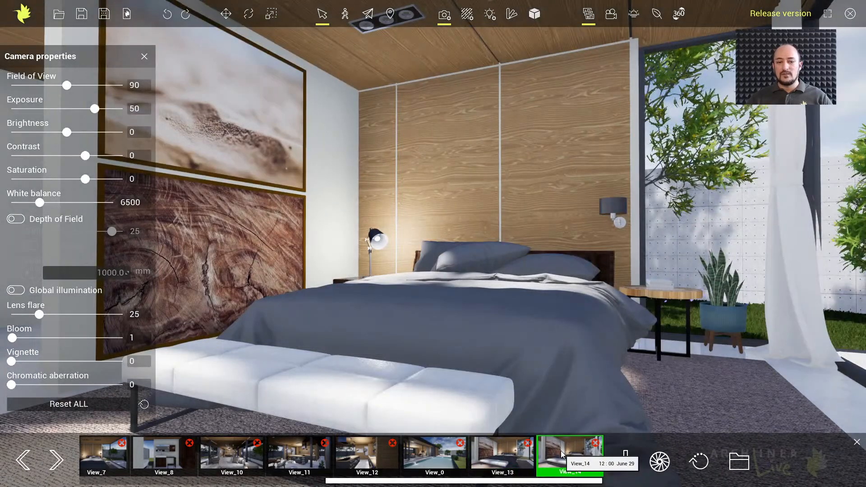
{"action": "left_click", "coordinate": [510, 452]}
{"action": "left_click", "coordinate": [554, 456]}
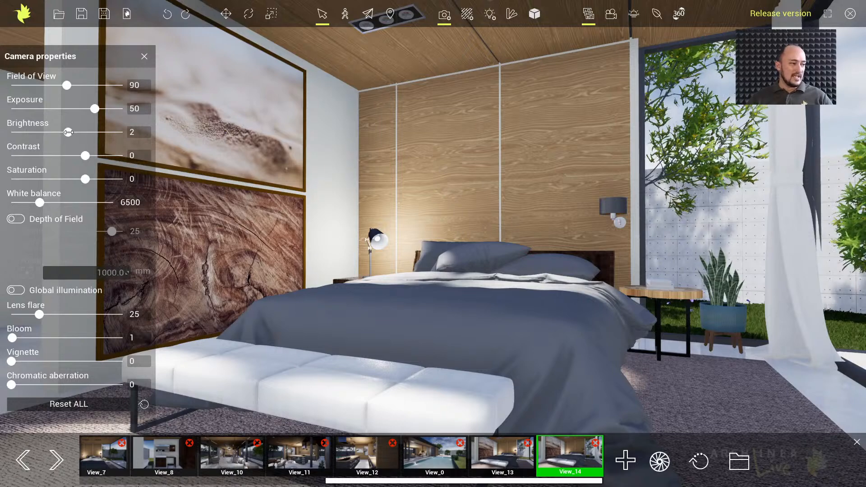
Test brightness values of 11 and 54 on the bedroom view, and set the brightness to 4
{"action": "mouse_move", "coordinate": [69, 132]}
{"action": "left_mouse_down"}
{"action": "mouse_move", "coordinate": [82, 132]}
{"action": "mouse_move", "coordinate": [64, 132]}
{"action": "mouse_move", "coordinate": [73, 132]}
{"action": "left_mouse_up"}
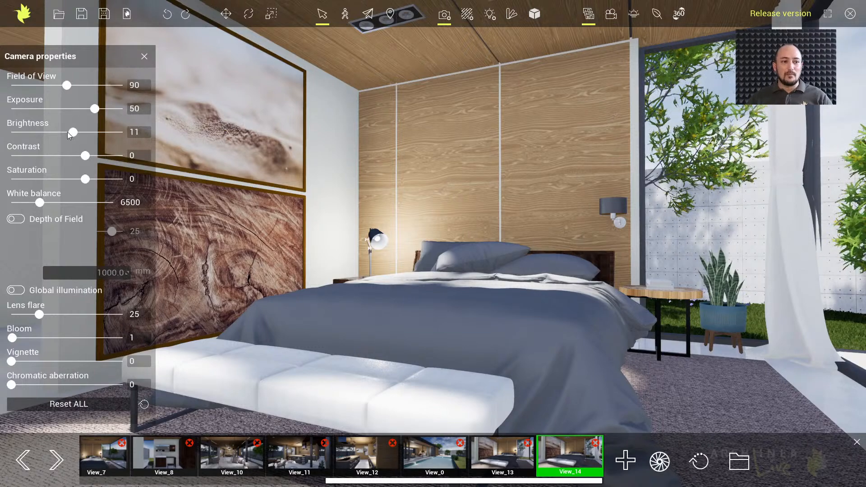
{"action": "left_click_drag", "start_coordinate": [72, 132], "coordinate": [98, 133]}
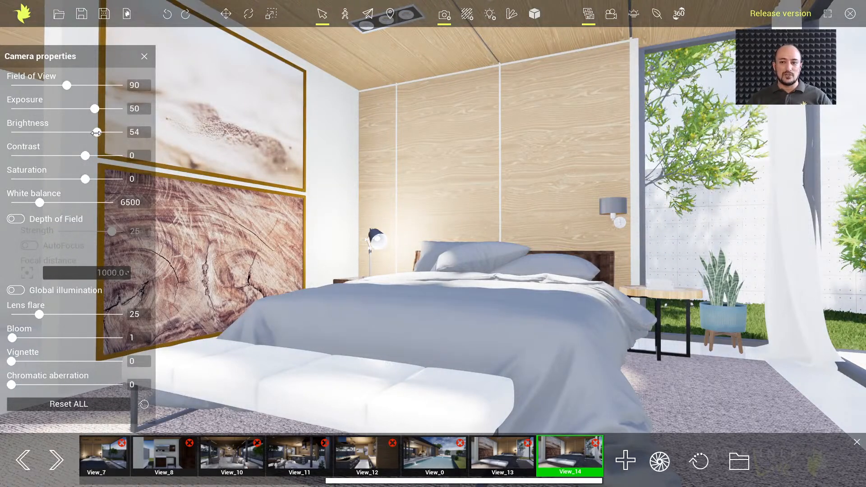
{"action": "left_click_drag", "start_coordinate": [96, 133], "coordinate": [69, 134]}
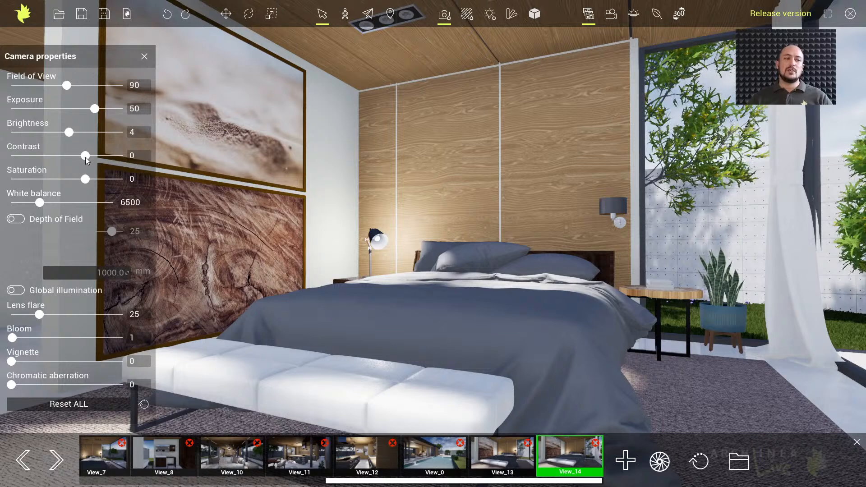
Try a contrast of 11 on the bedroom view and decline the offer to save the project
{"action": "mouse_move", "coordinate": [84, 156]}
{"action": "left_mouse_down"}
{"action": "mouse_move", "coordinate": [66, 156]}
{"action": "mouse_move", "coordinate": [94, 155]}
{"action": "left_mouse_up"}
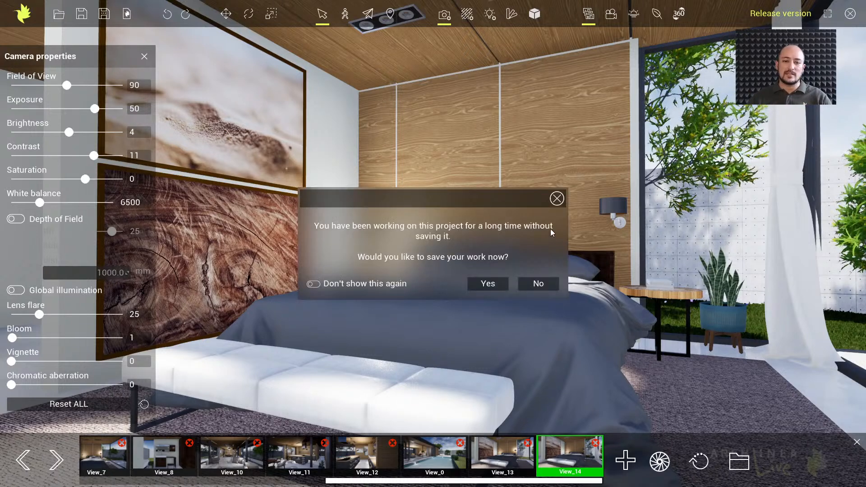
{"action": "left_click", "coordinate": [537, 284]}
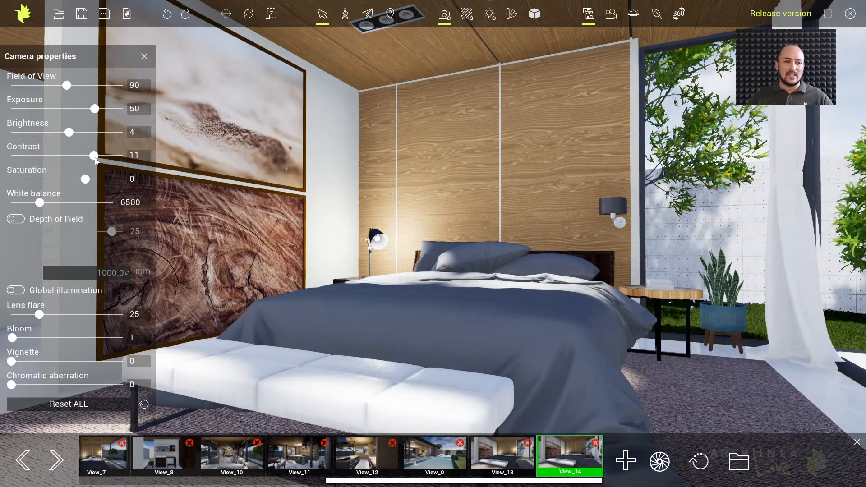
Try extreme contrast values on the bedroom view, raising it to 48 and entering 60
{"action": "left_click_drag", "start_coordinate": [89, 157], "coordinate": [121, 156]}
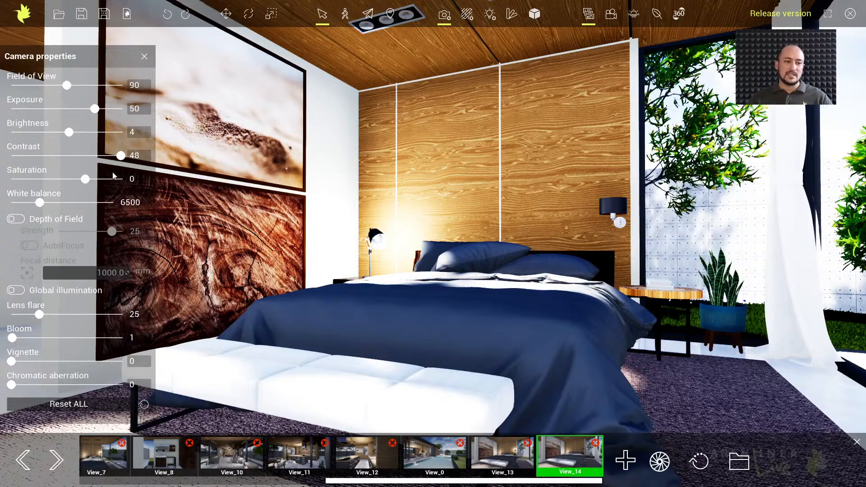
{"action": "left_click", "coordinate": [136, 155]}
{"action": "key", "text": "BackSpace"}
{"action": "key", "text": "BackSpace"}
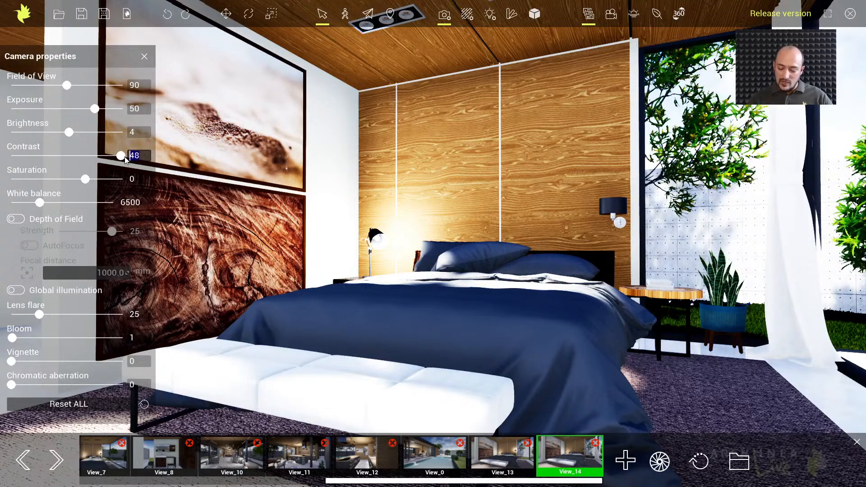
{"action": "type", "text": "60"}
{"action": "key", "text": "Return"}
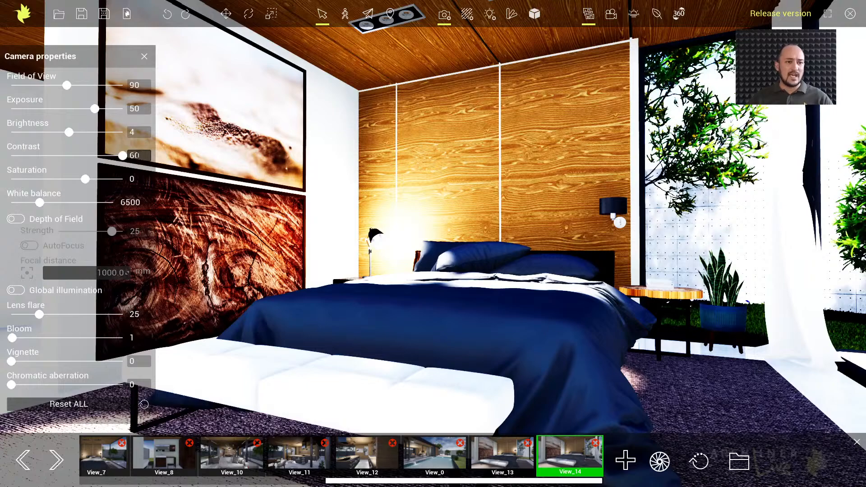
Set the bedroom view's contrast to 9, brightness to 5 and exposure to 46
{"action": "left_click_drag", "start_coordinate": [122, 156], "coordinate": [92, 156]}
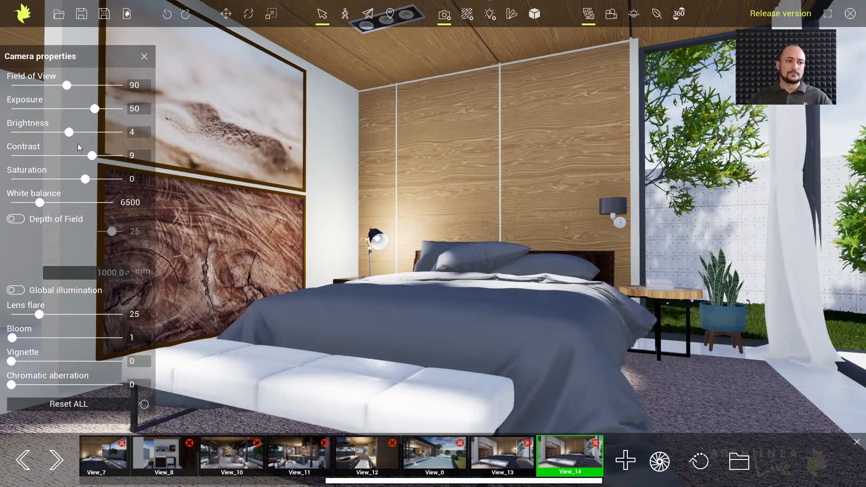
{"action": "left_click_drag", "start_coordinate": [70, 131], "coordinate": [92, 108]}
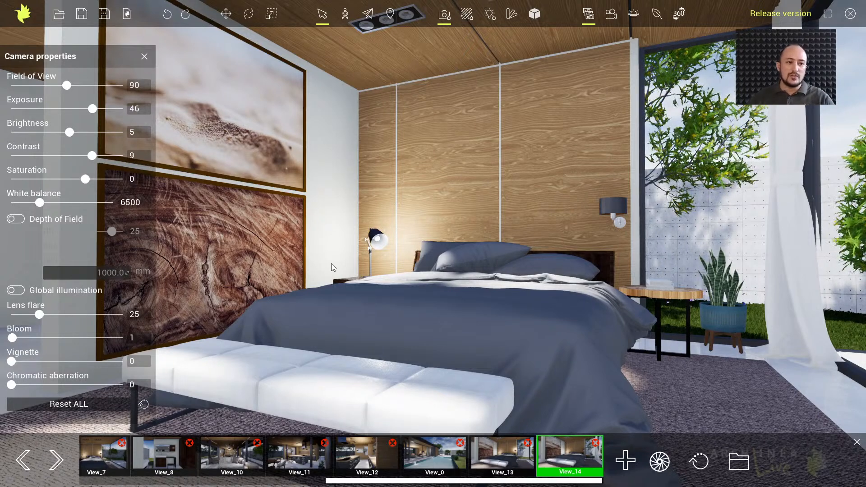
Test saturation values of -43 and -100 on the bedroom view, and set the saturation to 11
{"action": "left_click_drag", "start_coordinate": [84, 179], "coordinate": [53, 179]}
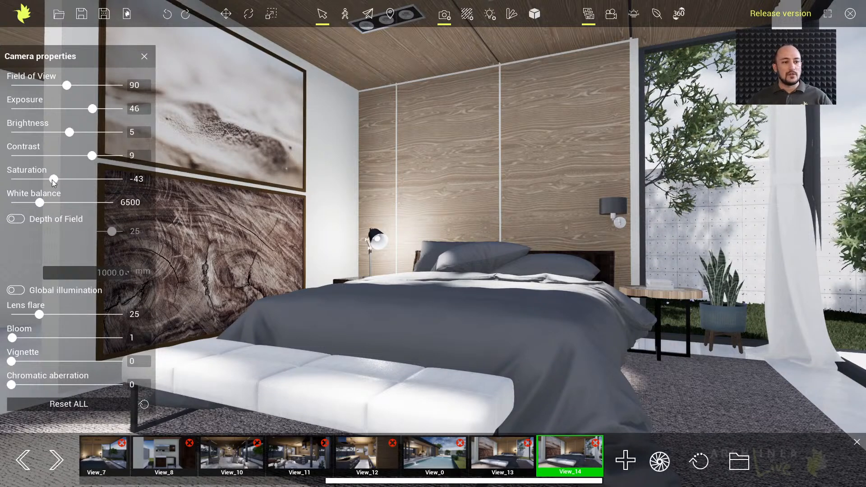
{"action": "left_click_drag", "start_coordinate": [52, 180], "coordinate": [4, 181]}
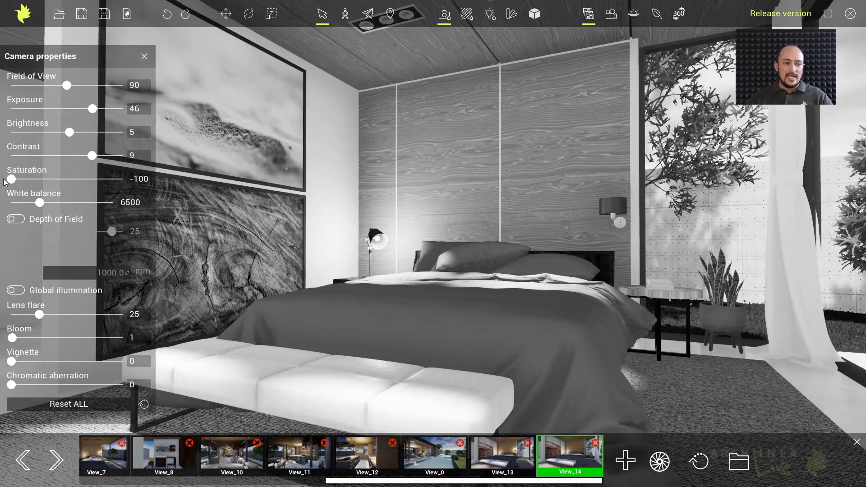
{"action": "left_click_drag", "start_coordinate": [12, 179], "coordinate": [95, 180]}
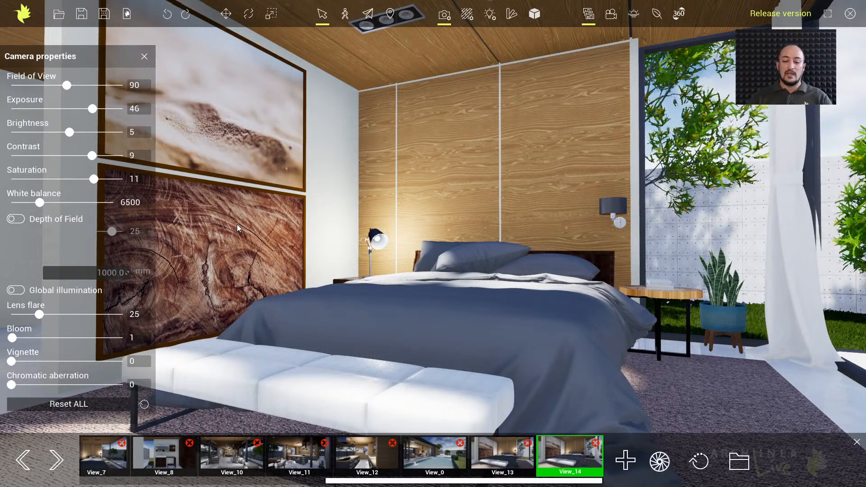
Add another view of the same bedroom camera and make it black and white with a saturation of -100
{"action": "left_click", "coordinate": [625, 461]}
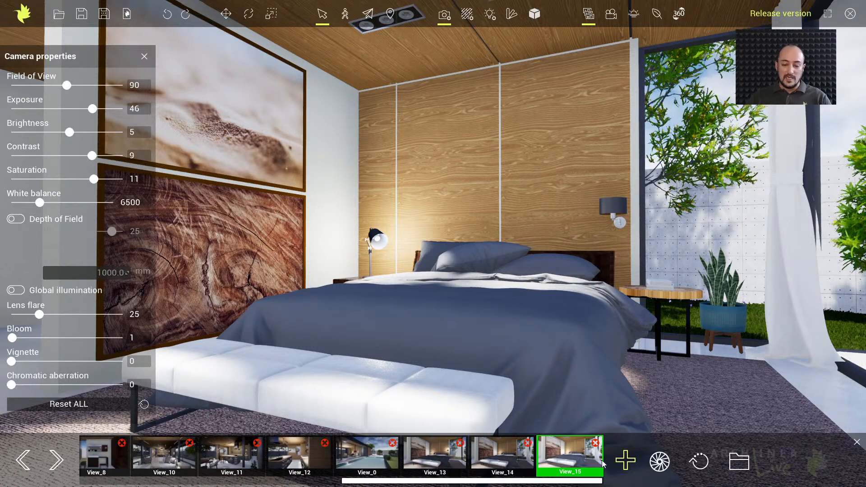
{"action": "left_click", "coordinate": [573, 461]}
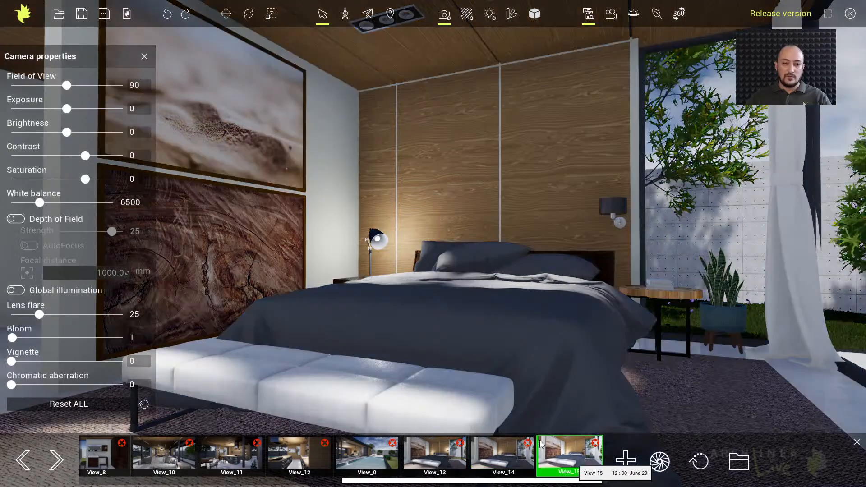
{"action": "left_click", "coordinate": [489, 445]}
{"action": "left_click", "coordinate": [558, 451]}
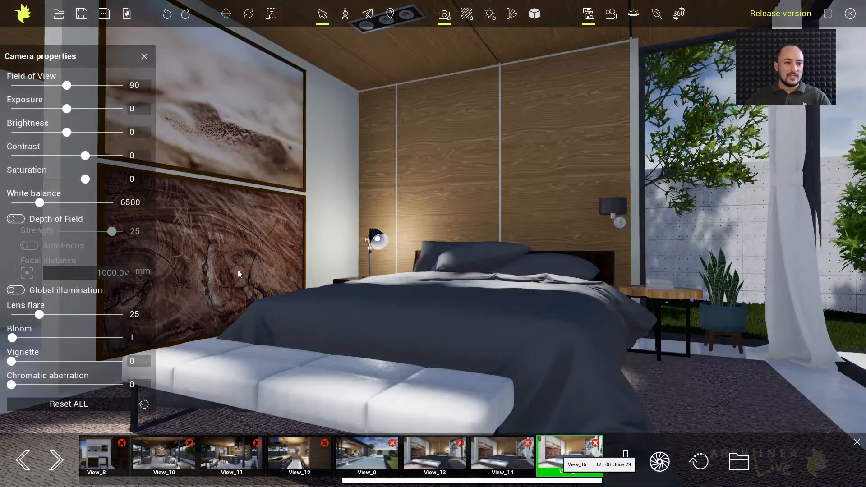
{"action": "left_click_drag", "start_coordinate": [71, 178], "coordinate": [3, 181]}
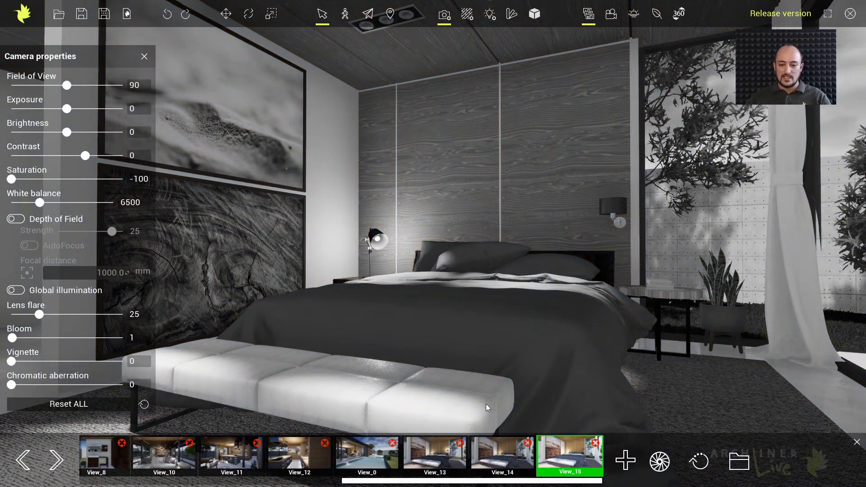
Return to View_14 and set its exposure to 25 and its white balance to 7950
{"action": "left_click", "coordinate": [504, 450]}
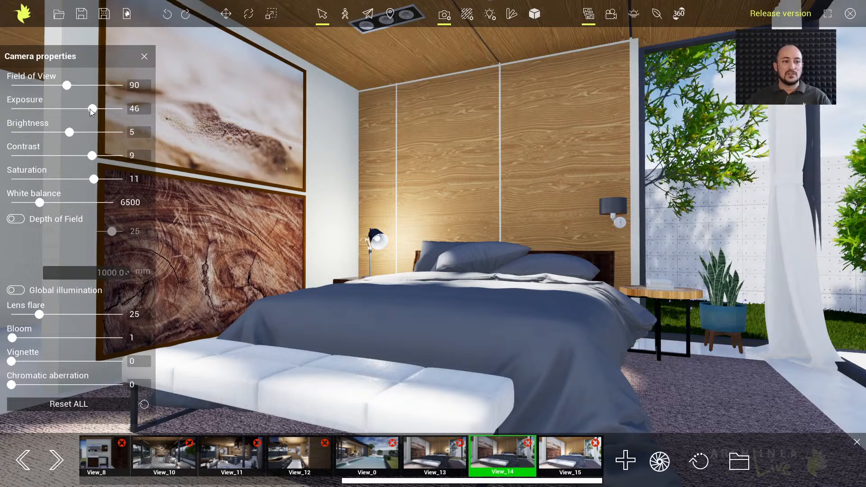
{"action": "left_click_drag", "start_coordinate": [93, 109], "coordinate": [81, 108]}
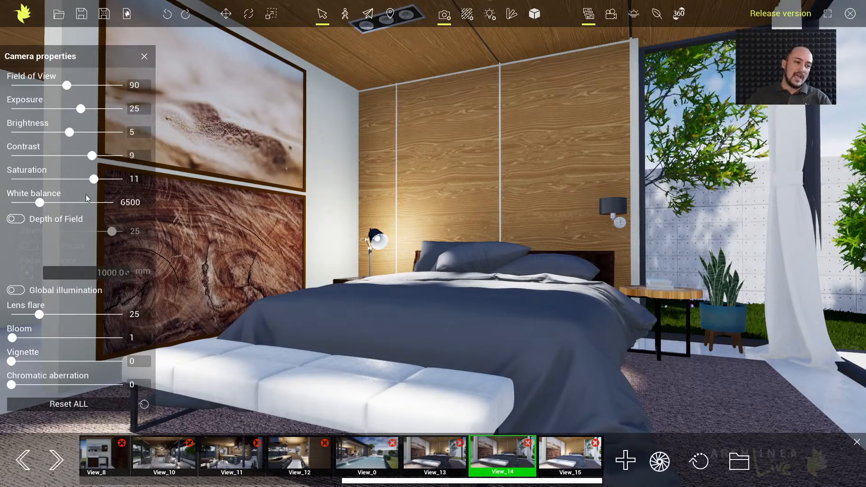
{"action": "left_click_drag", "start_coordinate": [39, 201], "coordinate": [57, 203]}
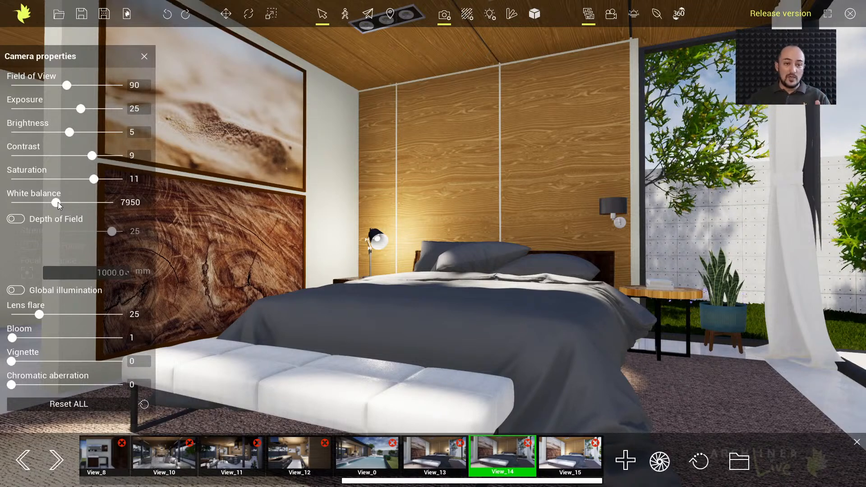
Try a white balance of 5950 on View_14, and set it to 6900
{"action": "left_click_drag", "start_coordinate": [58, 202], "coordinate": [31, 202]}
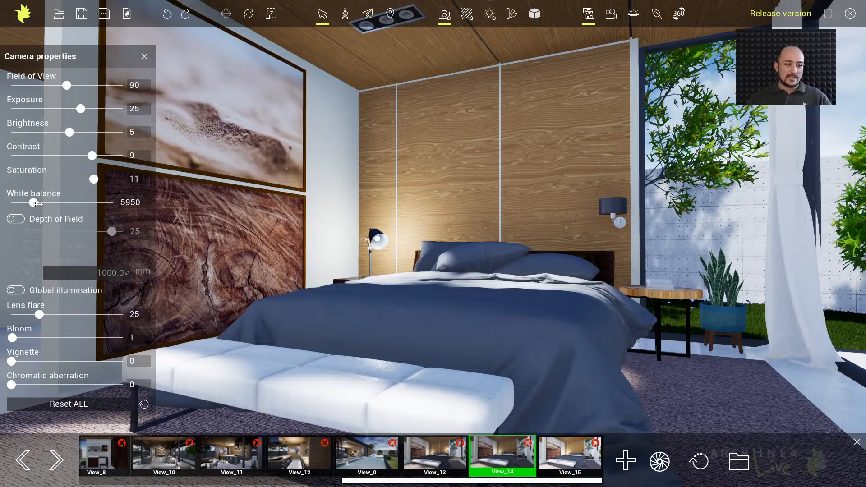
{"action": "left_click_drag", "start_coordinate": [33, 205], "coordinate": [45, 204]}
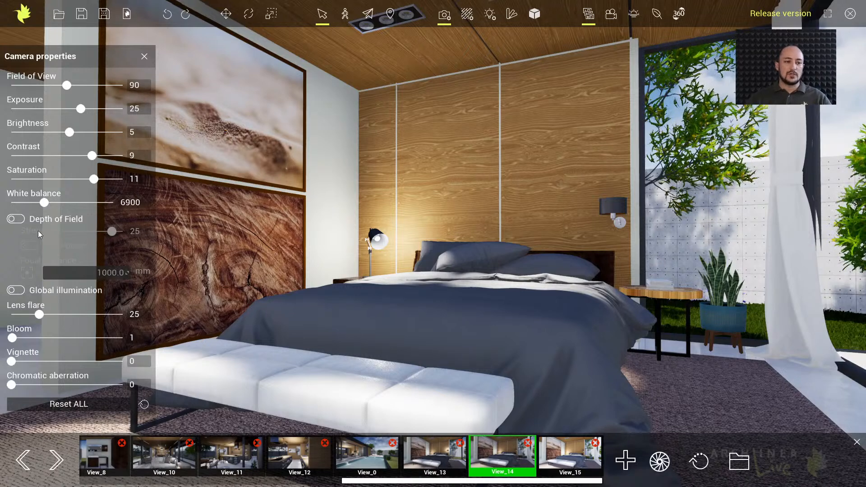
Enable Depth of Field, focus it on the bedside lamp from close behind the bench, and compare the view with the effect off and on
{"action": "left_click", "coordinate": [17, 220]}
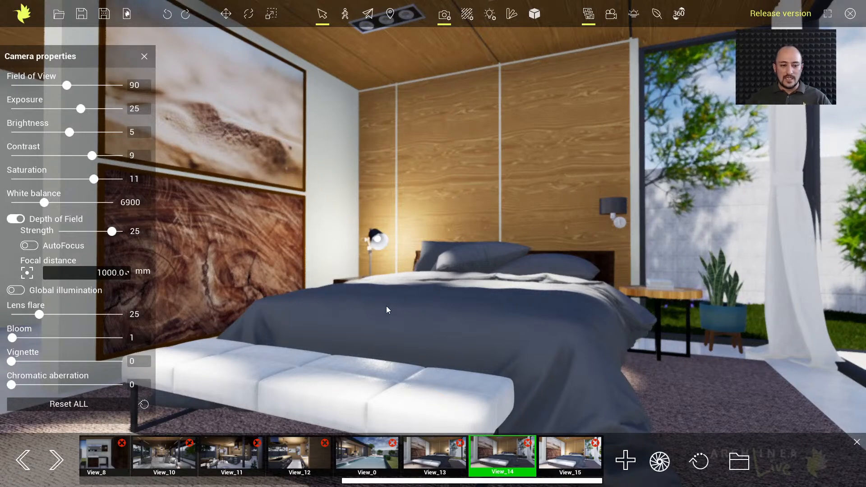
{"action": "middle_click_drag", "start_coordinate": [386, 306], "coordinate": [401, 279]}
{"action": "scroll", "coordinate": [387, 290], "scroll_direction": "up", "scroll_amount": 1}
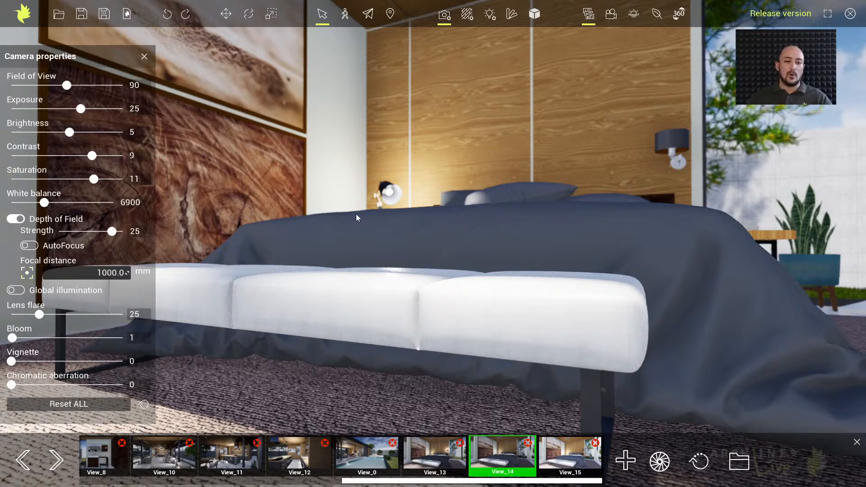
{"action": "left_click", "coordinate": [387, 189]}
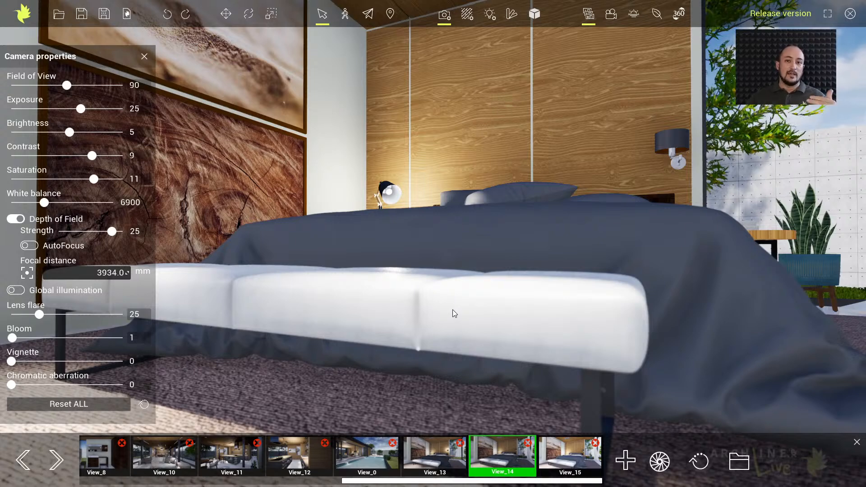
{"action": "left_click", "coordinate": [19, 219]}
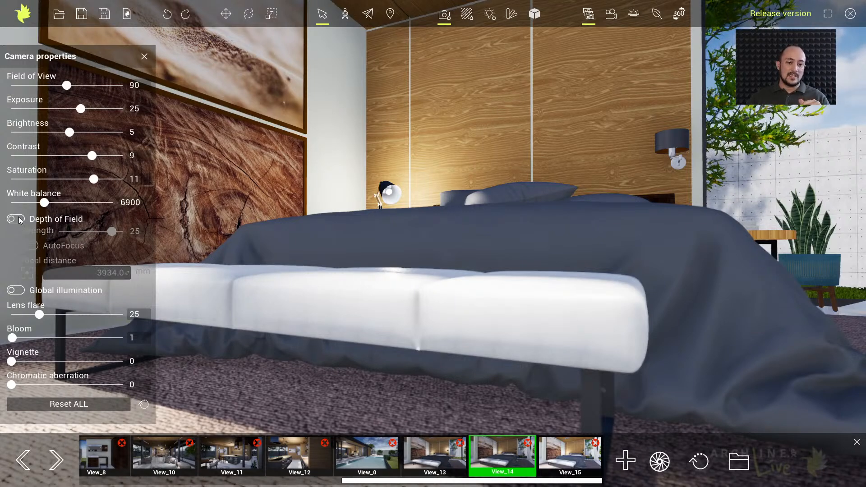
{"action": "left_click", "coordinate": [19, 220]}
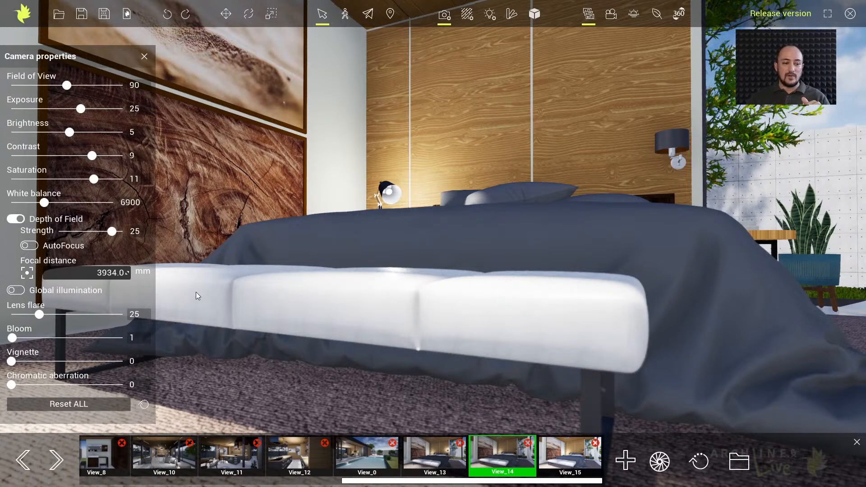
Turn on AutoFocus for the Depth of Field effect
{"action": "left_click", "coordinate": [104, 273]}
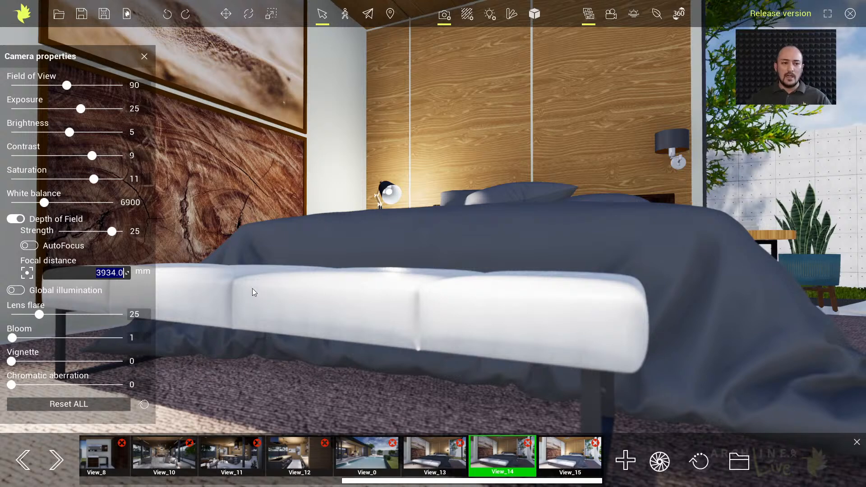
{"action": "left_click", "coordinate": [29, 246]}
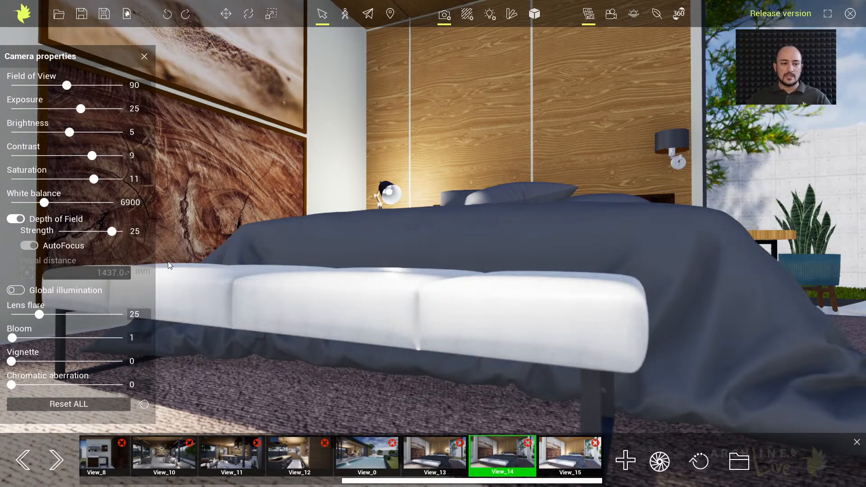
Examine how the automatic focus responds when looking at the bench, the bed and the window side of the room
{"action": "middle_click_drag", "start_coordinate": [370, 249], "coordinate": [390, 283]}
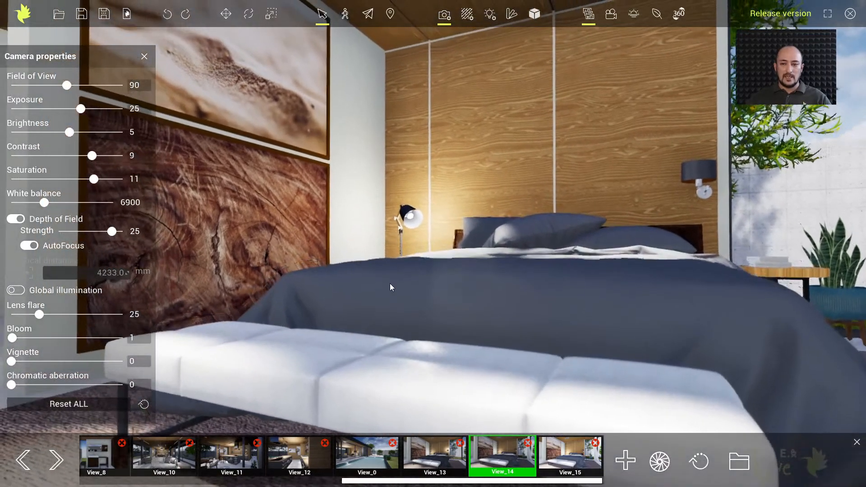
{"action": "right_click_drag", "start_coordinate": [389, 284], "coordinate": [410, 283]}
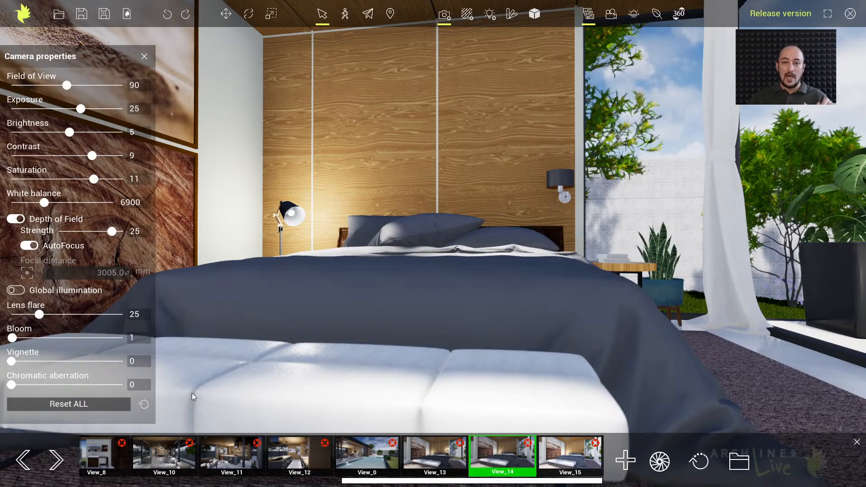
{"action": "right_click_drag", "start_coordinate": [298, 332], "coordinate": [347, 331]}
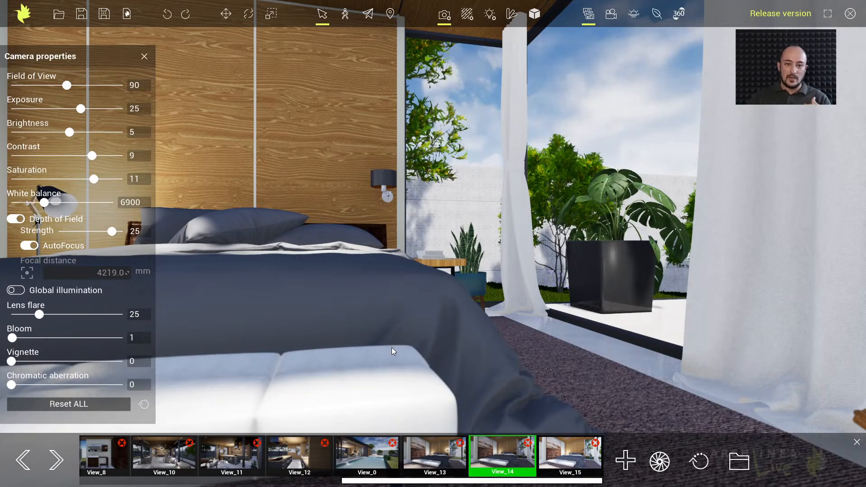
{"action": "right_click_drag", "start_coordinate": [498, 335], "coordinate": [416, 369]}
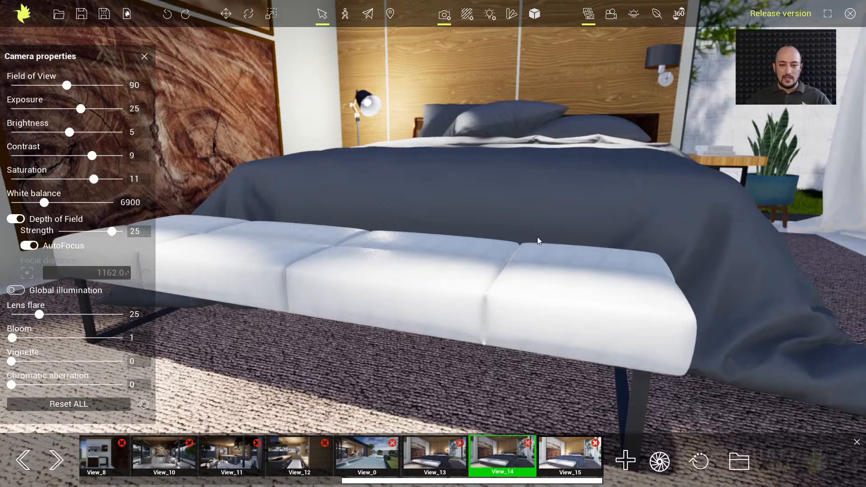
{"action": "right_click_drag", "start_coordinate": [527, 230], "coordinate": [542, 204]}
{"action": "middle_click_drag", "start_coordinate": [486, 275], "coordinate": [534, 267]}
{"action": "right_click_drag", "start_coordinate": [518, 271], "coordinate": [519, 271]}
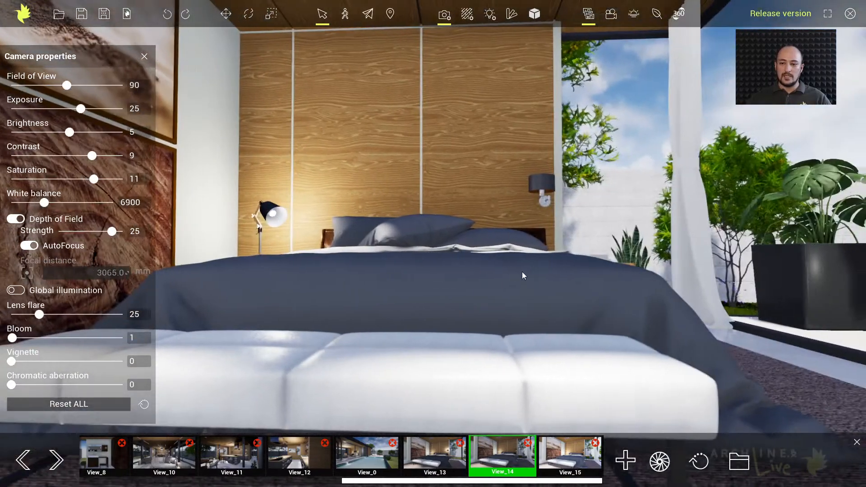
{"action": "middle_click_drag", "start_coordinate": [518, 275], "coordinate": [542, 245]}
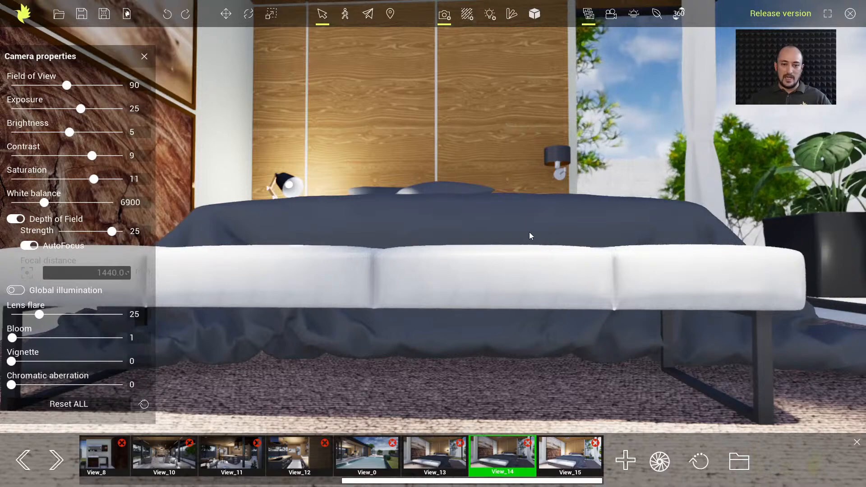
{"action": "middle_click_drag", "start_coordinate": [513, 227], "coordinate": [513, 280]}
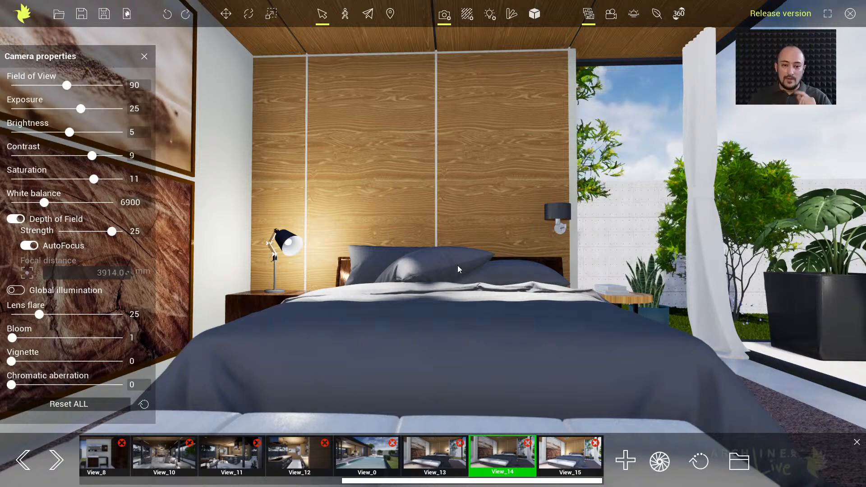
{"action": "middle_click_drag", "start_coordinate": [469, 315], "coordinate": [470, 281]}
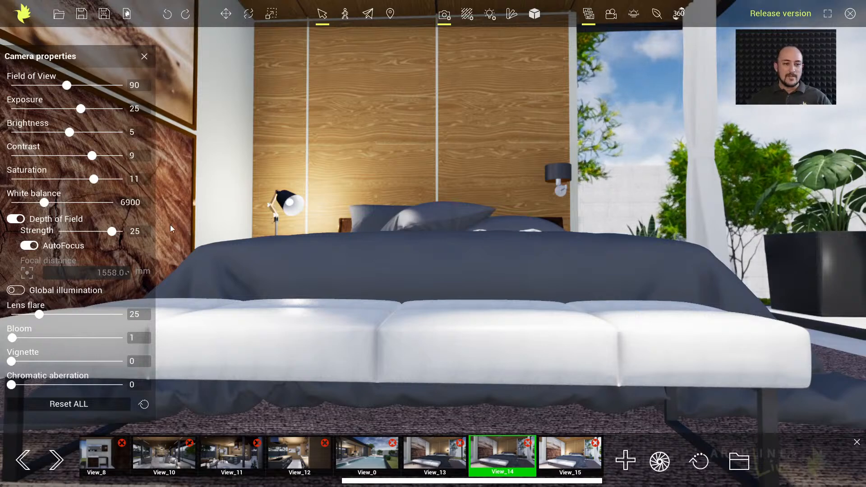
Try a Depth of Field strength of 16, set it to 30, and check the blur around the bed
{"action": "left_click_drag", "start_coordinate": [109, 231], "coordinate": [93, 231]}
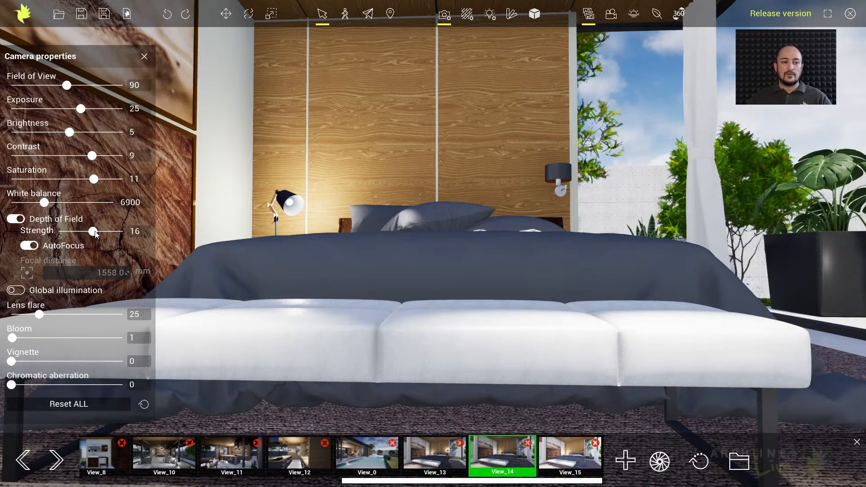
{"action": "left_click_drag", "start_coordinate": [96, 232], "coordinate": [153, 235]}
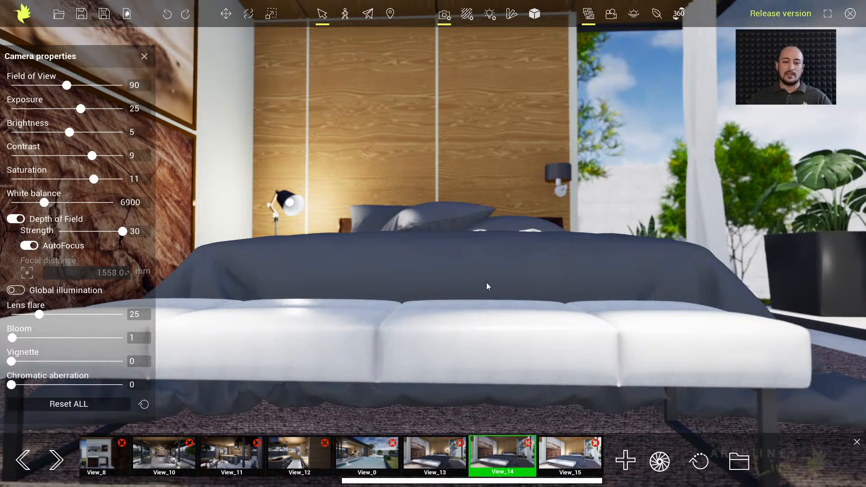
{"action": "middle_click_drag", "start_coordinate": [489, 302], "coordinate": [489, 307]}
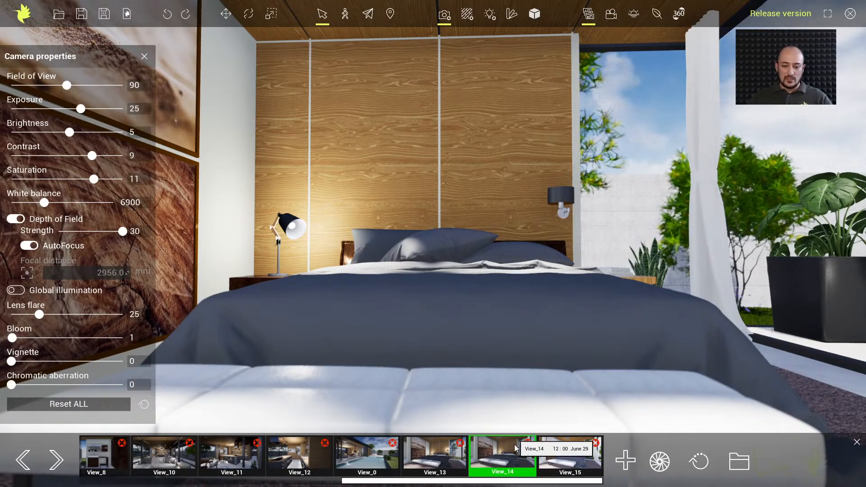
Return to View_14 and turn on Global illumination, comparing the bedroom lighting with it off and on
{"action": "left_click", "coordinate": [505, 457]}
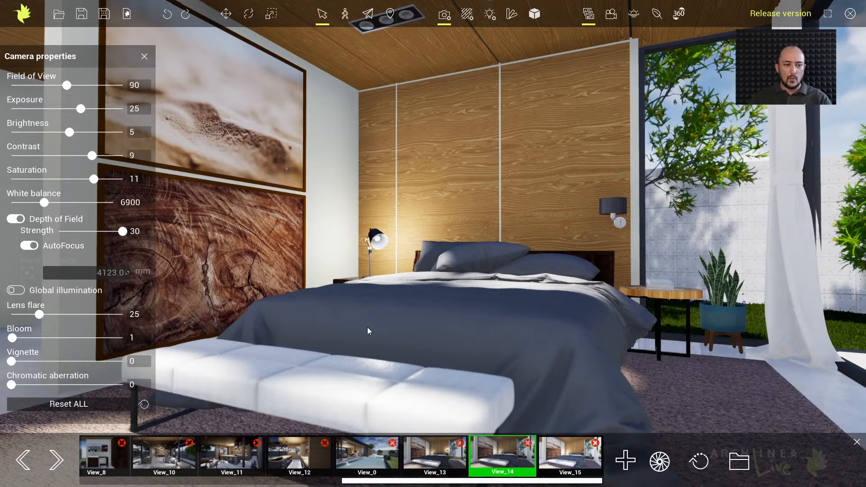
{"action": "left_click", "coordinate": [15, 291]}
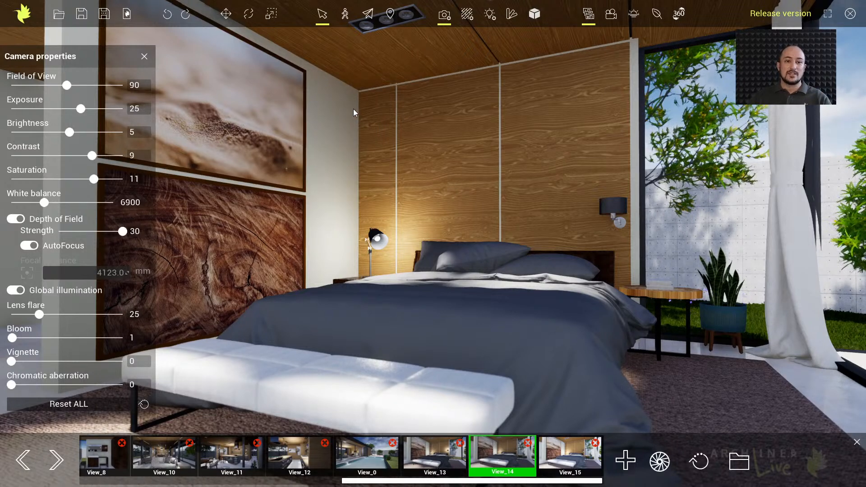
{"action": "left_click", "coordinate": [22, 291]}
{"action": "left_click", "coordinate": [36, 295]}
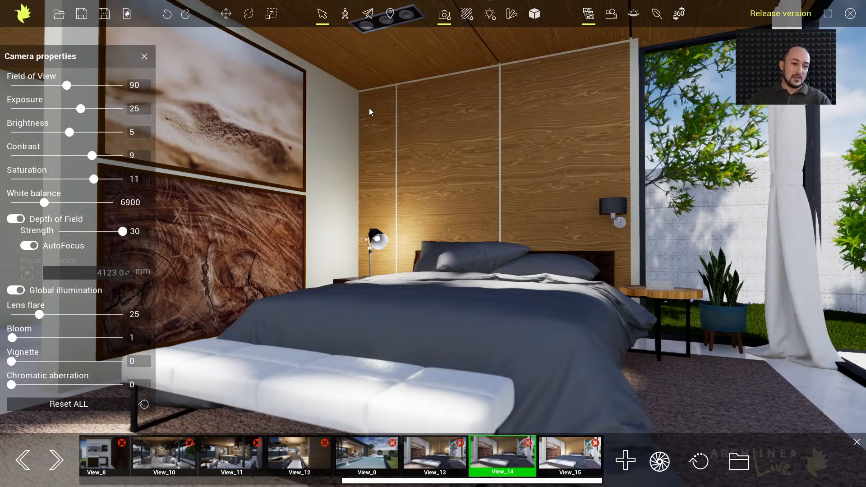
{"action": "left_click", "coordinate": [17, 291]}
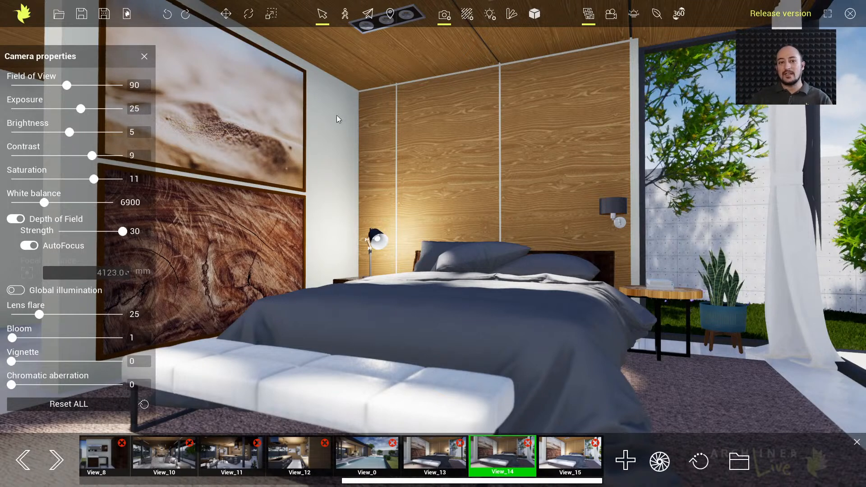
{"action": "left_click", "coordinate": [16, 290]}
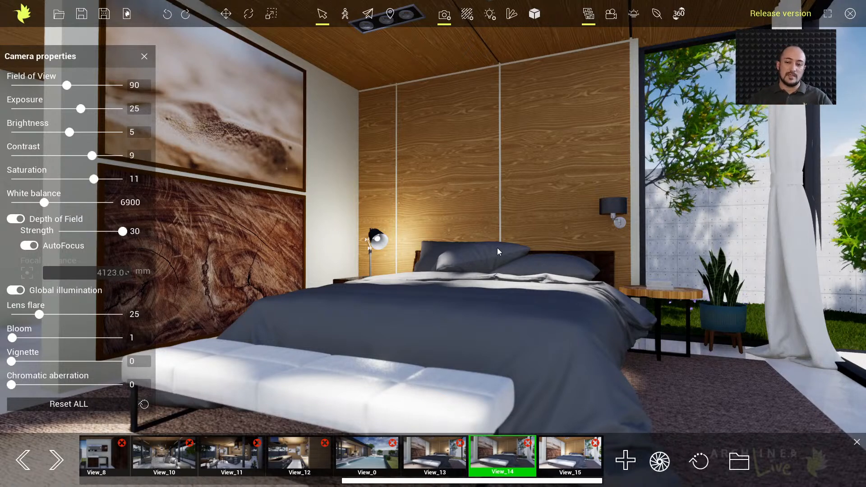
Compare Global illumination off and on from a closer viewpoint facing the bed and the potted plant outside
{"action": "right_click_drag", "start_coordinate": [431, 245], "coordinate": [461, 248]}
{"action": "middle_click_drag", "start_coordinate": [464, 257], "coordinate": [538, 259]}
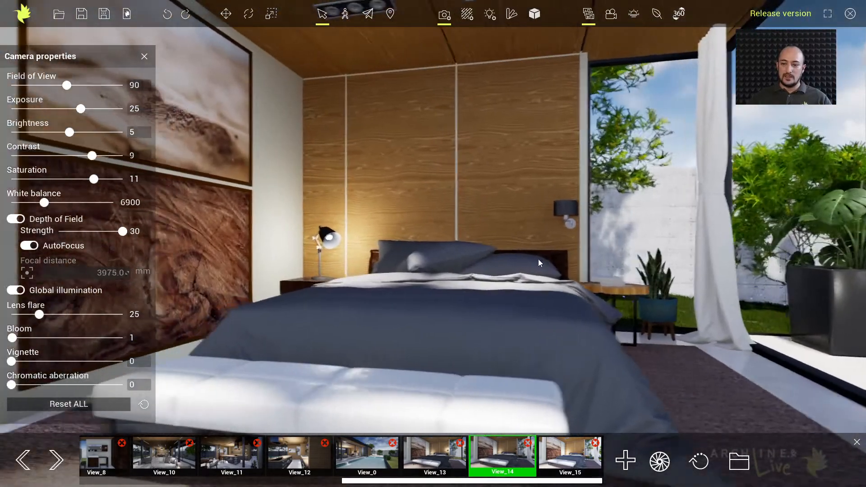
{"action": "scroll", "coordinate": [539, 259], "scroll_direction": "up", "scroll_amount": 2}
{"action": "right_click_drag", "start_coordinate": [527, 266], "coordinate": [587, 275]}
{"action": "scroll", "coordinate": [601, 277], "scroll_direction": "up", "scroll_amount": 2}
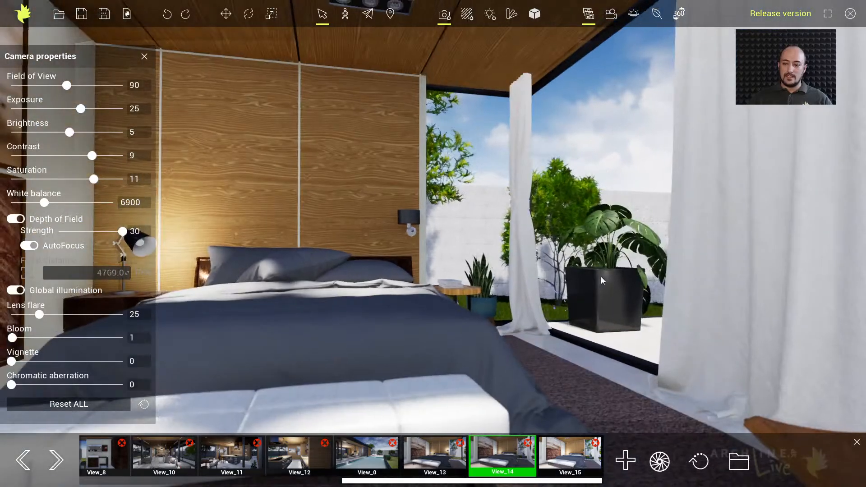
{"action": "scroll", "coordinate": [594, 272], "scroll_direction": "up", "scroll_amount": 1}
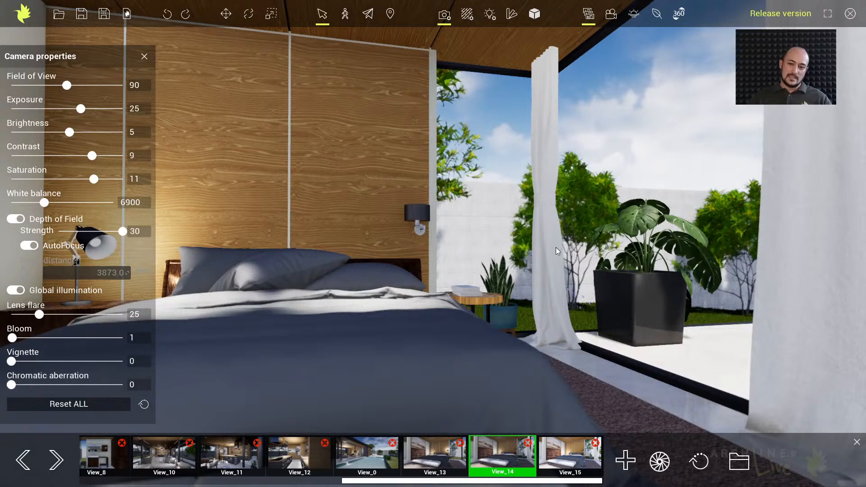
{"action": "left_click", "coordinate": [18, 292]}
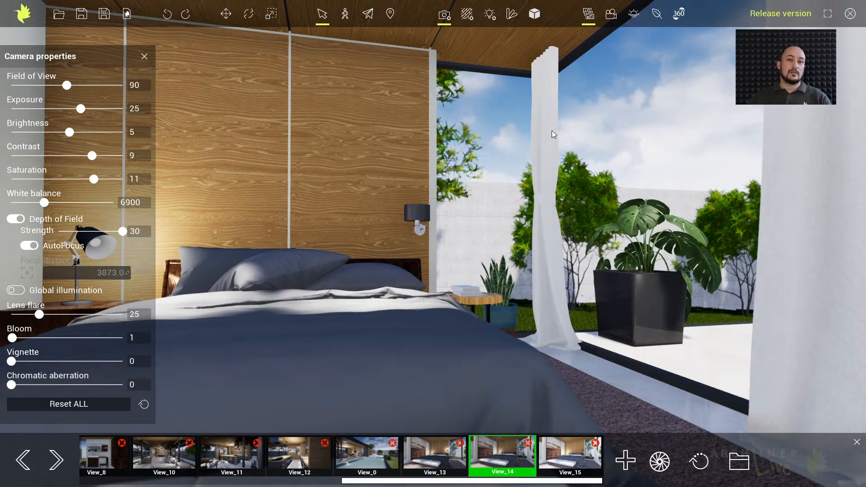
{"action": "left_click", "coordinate": [16, 292]}
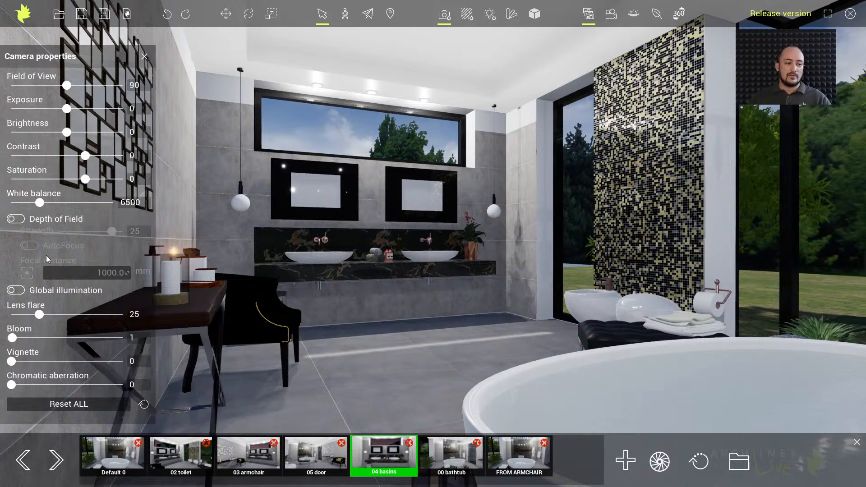
Turn on Global illumination in the bathroom scene's 04 basins view, comparing it with the effect off
{"action": "left_click", "coordinate": [15, 290]}
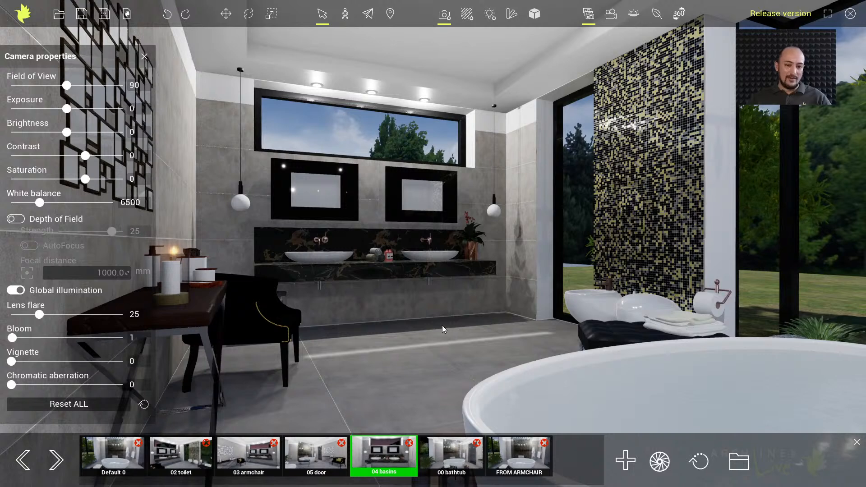
{"action": "left_click", "coordinate": [17, 291]}
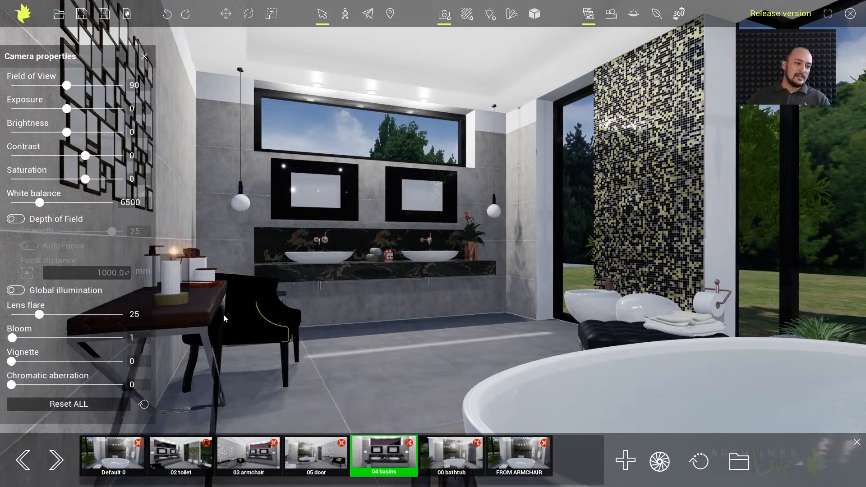
{"action": "left_click", "coordinate": [16, 290]}
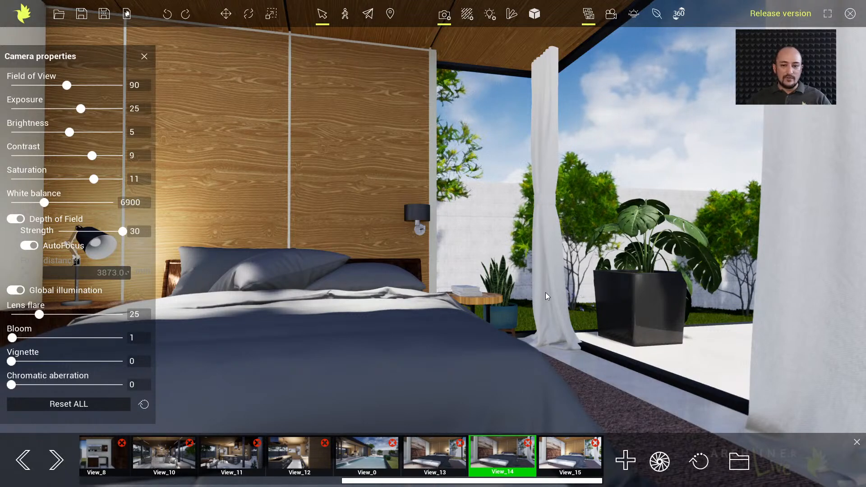
Turn the bedroom view slightly to show the bedside lamp and set the bloom to 25
{"action": "right_click_drag", "start_coordinate": [544, 292], "coordinate": [525, 294]}
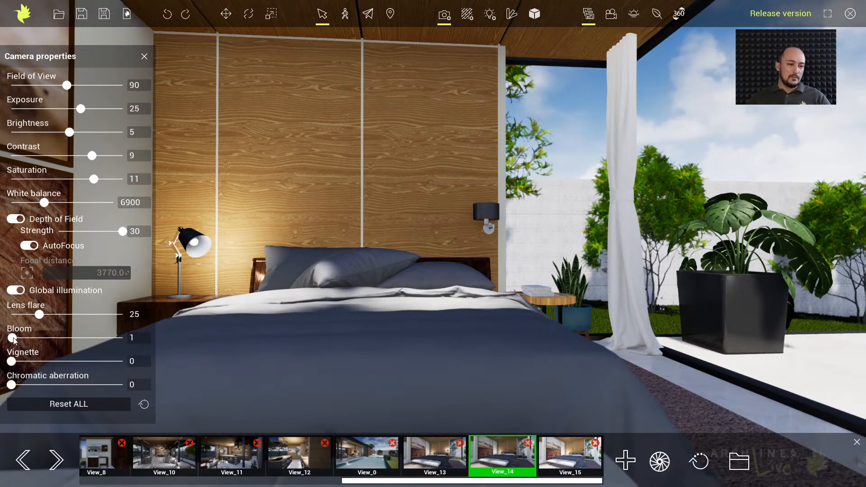
{"action": "left_click_drag", "start_coordinate": [12, 338], "coordinate": [39, 337]}
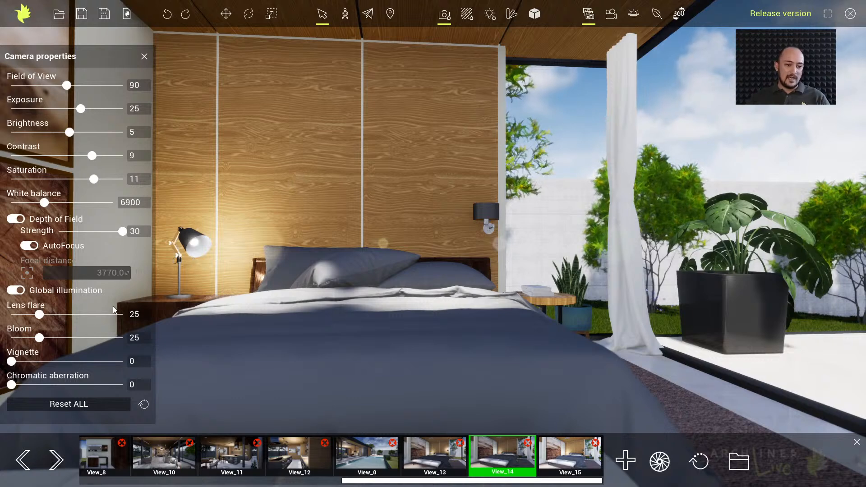
Try the bloom at 47 and 10, set the lens flare to 40, and raise the bloom to 39
{"action": "left_click_drag", "start_coordinate": [40, 338], "coordinate": [64, 337]}
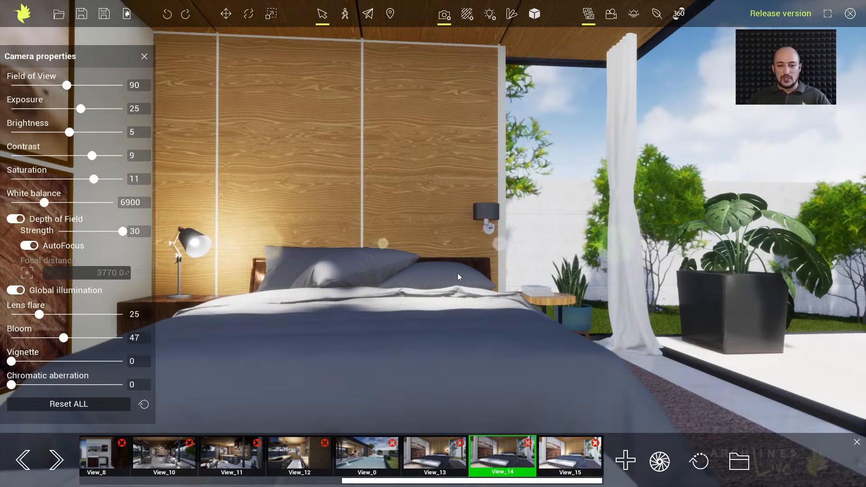
{"action": "mouse_move", "coordinate": [460, 274]}
{"action": "right_mouse_down"}
{"action": "mouse_move", "coordinate": [475, 266]}
{"action": "mouse_move", "coordinate": [459, 273]}
{"action": "right_mouse_up"}
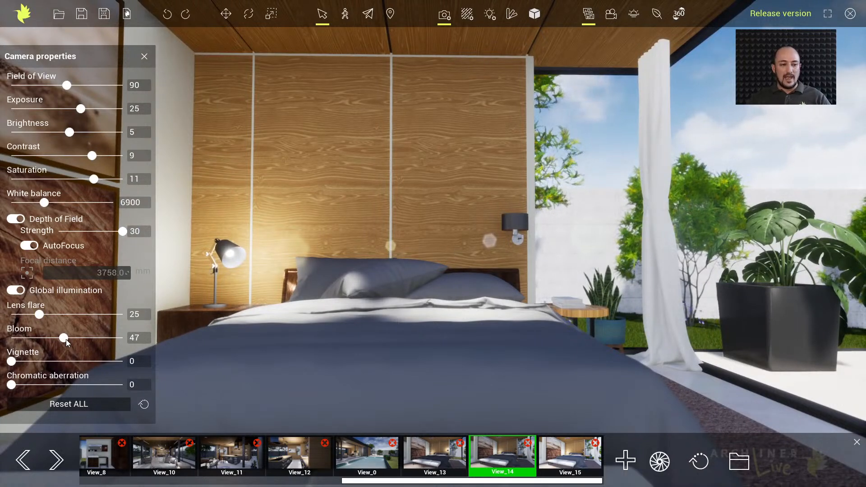
{"action": "left_click_drag", "start_coordinate": [65, 338], "coordinate": [97, 314]}
{"action": "left_click", "coordinate": [55, 318]}
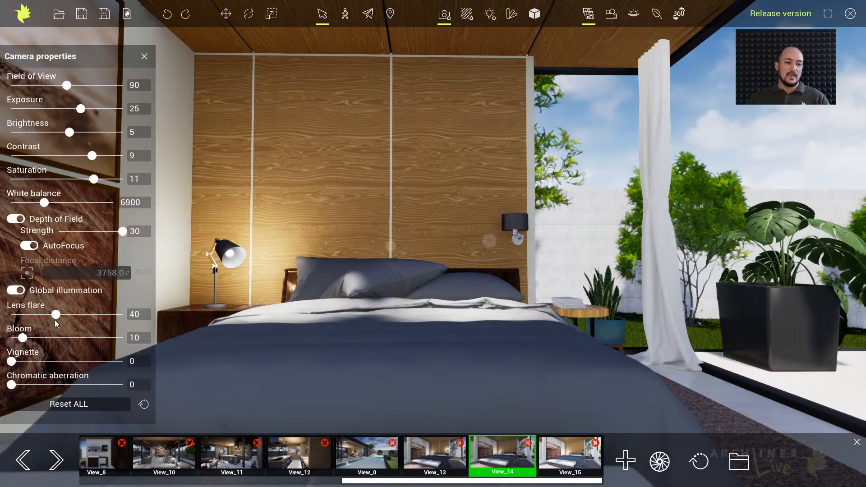
{"action": "left_click_drag", "start_coordinate": [22, 338], "coordinate": [32, 338]}
{"action": "left_click", "coordinate": [54, 339]}
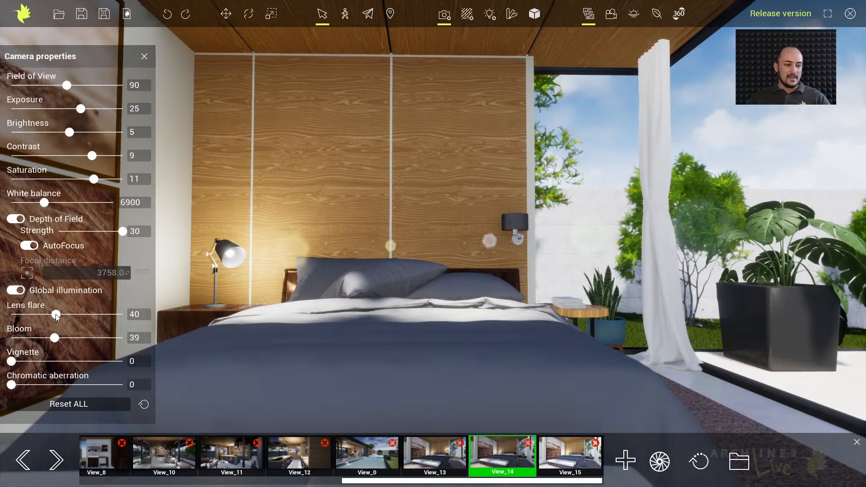
Try the lens flare at 7, turn the bedroom view slightly, and set the lens flare to 42 and bloom to 6
{"action": "left_click_drag", "start_coordinate": [56, 314], "coordinate": [16, 317]}
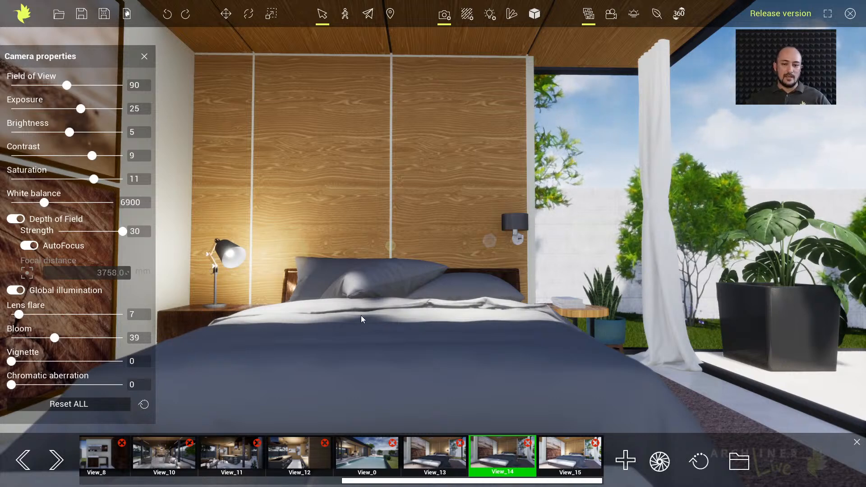
{"action": "mouse_move", "coordinate": [361, 316]}
{"action": "right_mouse_down"}
{"action": "mouse_move", "coordinate": [375, 308]}
{"action": "mouse_move", "coordinate": [359, 313]}
{"action": "right_mouse_up"}
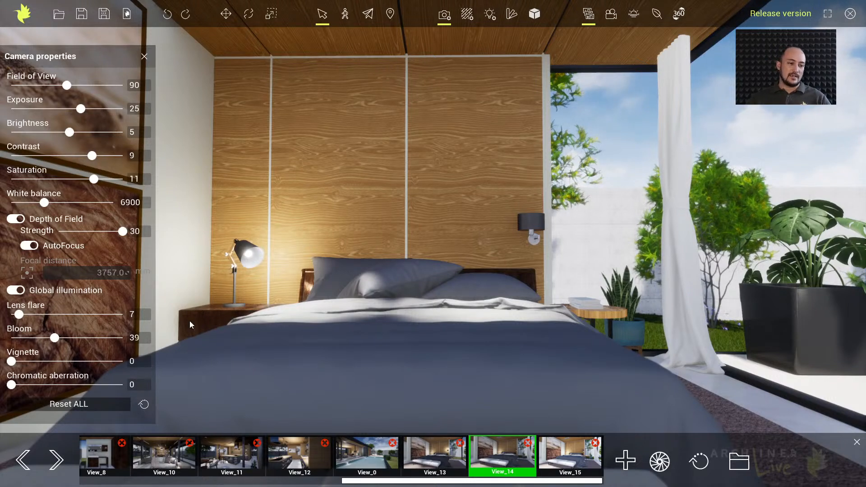
{"action": "left_click_drag", "start_coordinate": [20, 315], "coordinate": [17, 337]}
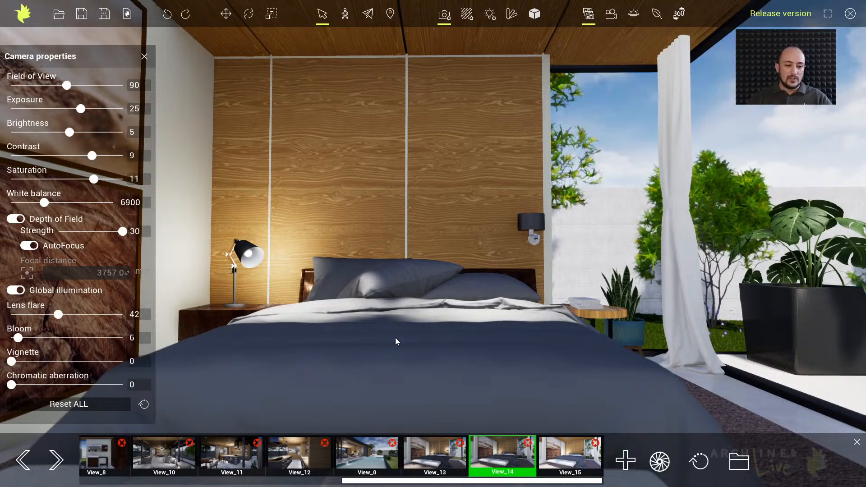
Test strong vignette and chromatic aberration on the bedroom view, reducing the vignette to 14 and the aberration to 18
{"action": "left_click_drag", "start_coordinate": [12, 361], "coordinate": [68, 362]}
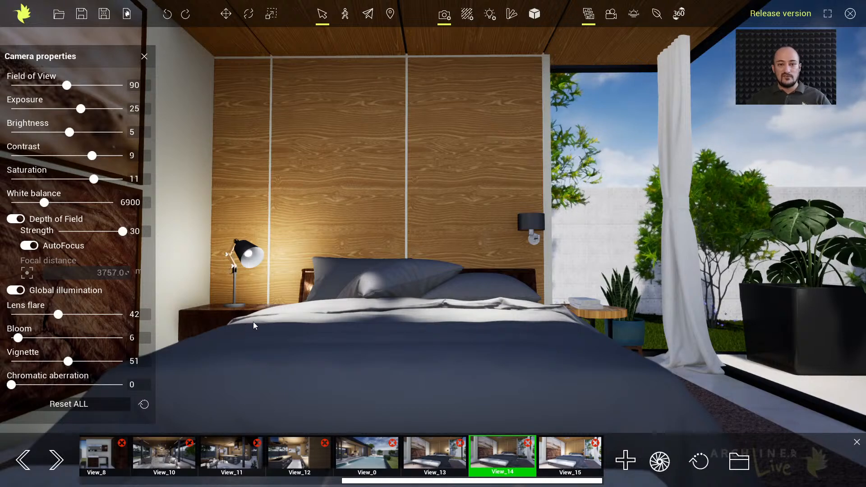
{"action": "left_click_drag", "start_coordinate": [67, 361], "coordinate": [26, 362]}
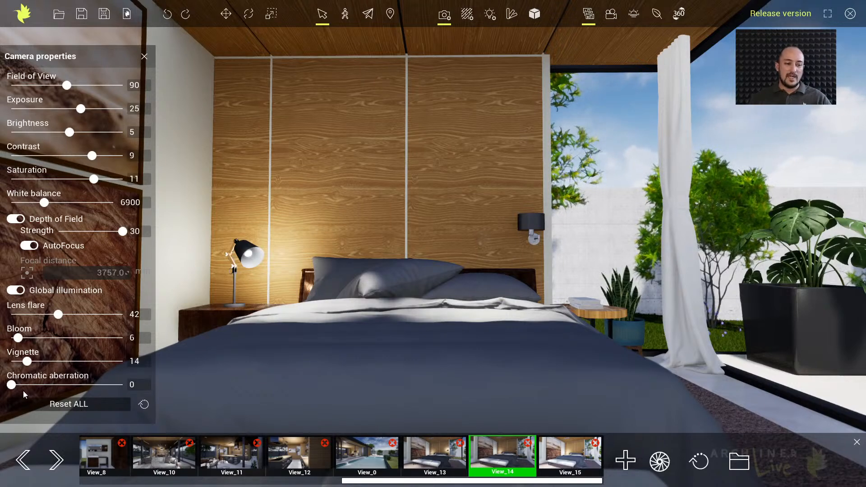
{"action": "left_click_drag", "start_coordinate": [12, 384], "coordinate": [130, 388]}
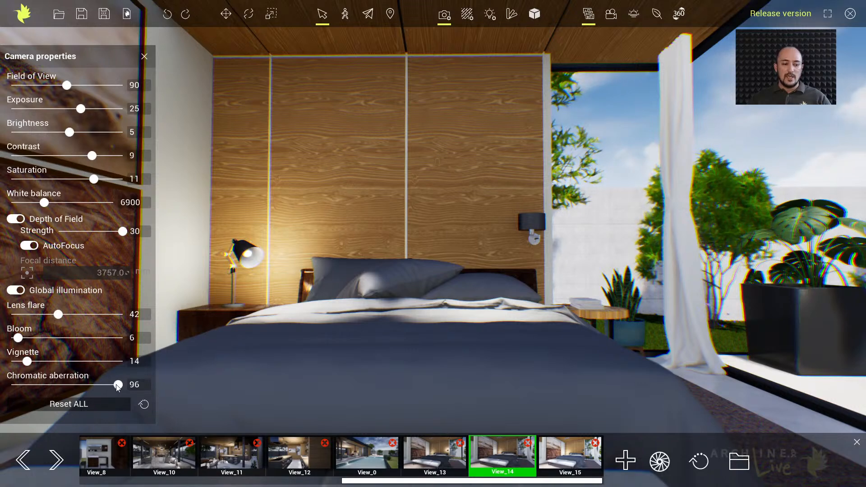
{"action": "left_click_drag", "start_coordinate": [113, 385], "coordinate": [31, 386]}
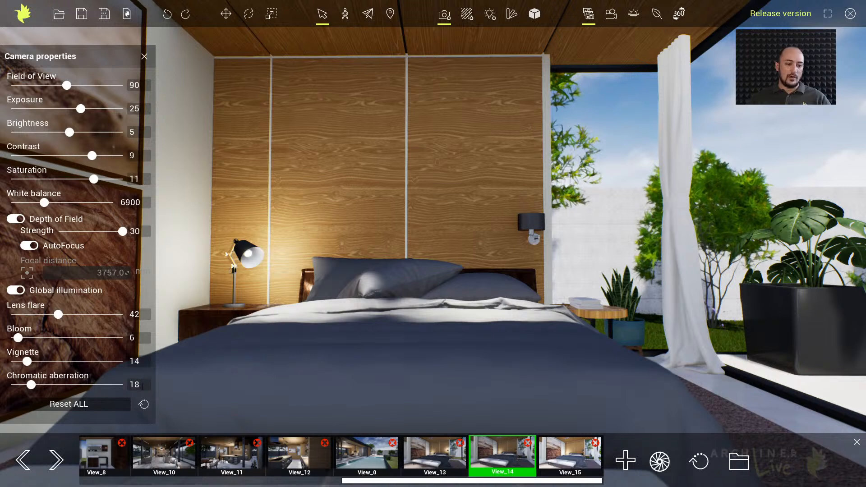
Set the chromatic aberration to 0 for comparison and set it to exactly 20
{"action": "left_click_drag", "start_coordinate": [143, 385], "coordinate": [111, 385]}
{"action": "type", "text": "0"}
{"action": "key", "text": "Return"}
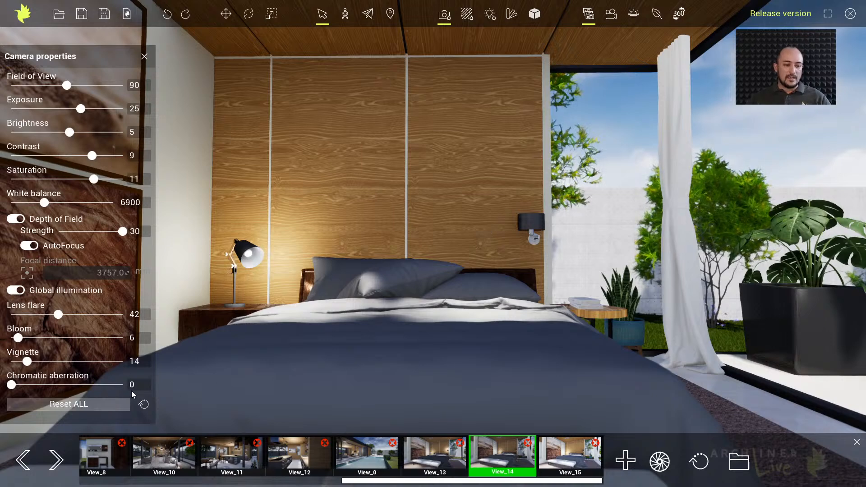
{"action": "type", "text": "20"}
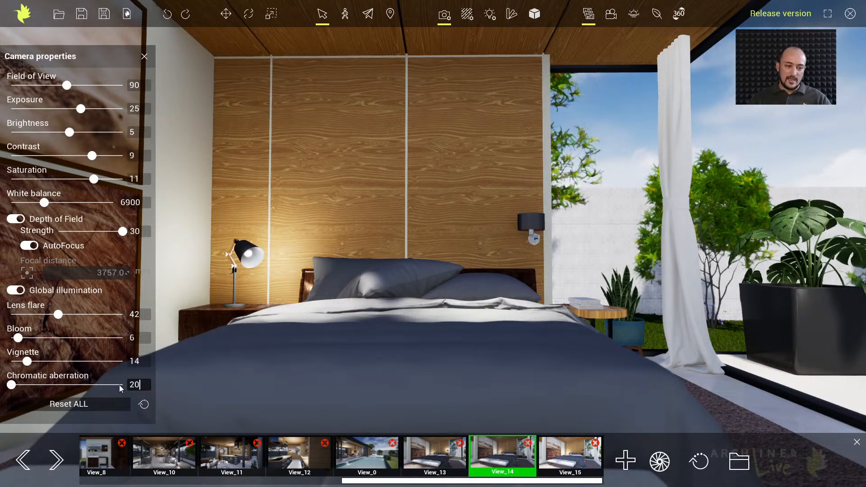
{"action": "key", "text": "Return"}
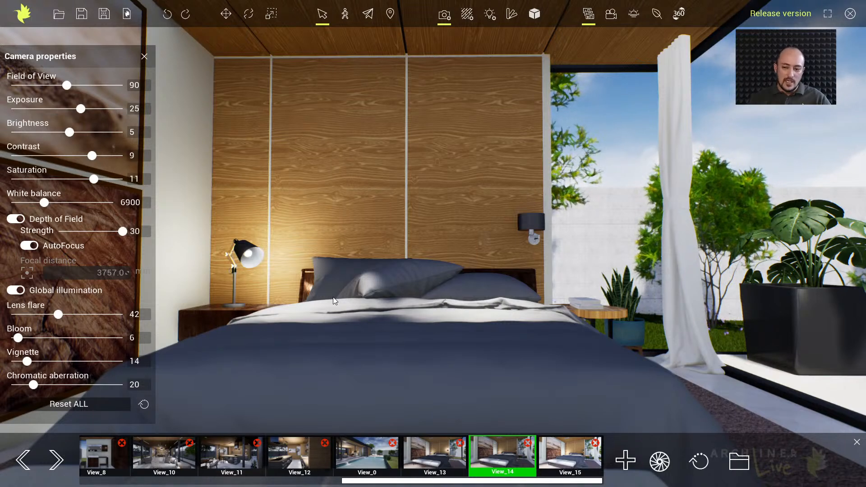
Return to View_14's saved viewpoint, hide the camera properties, and compare its look with View_13
{"action": "left_click", "coordinate": [506, 465]}
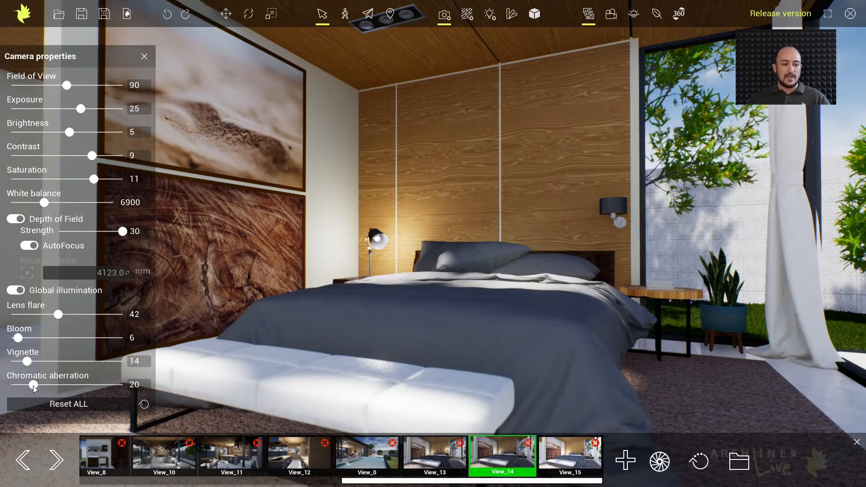
{"action": "left_click", "coordinate": [144, 57]}
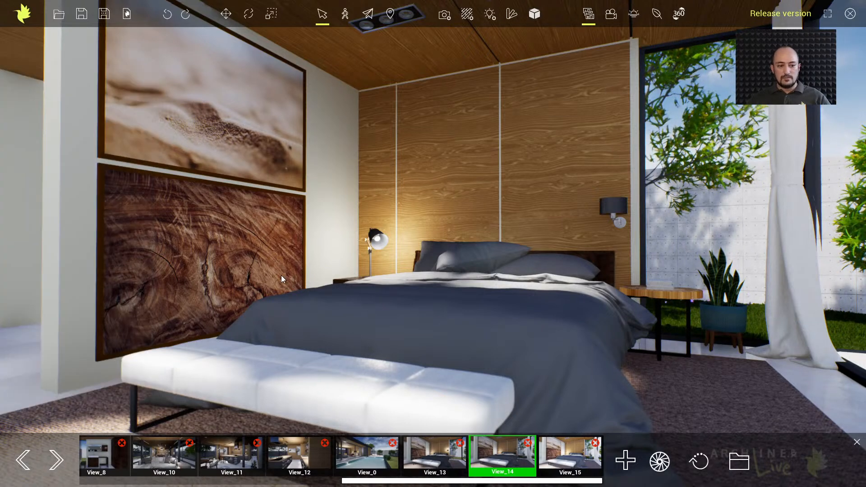
{"action": "left_click", "coordinate": [445, 457]}
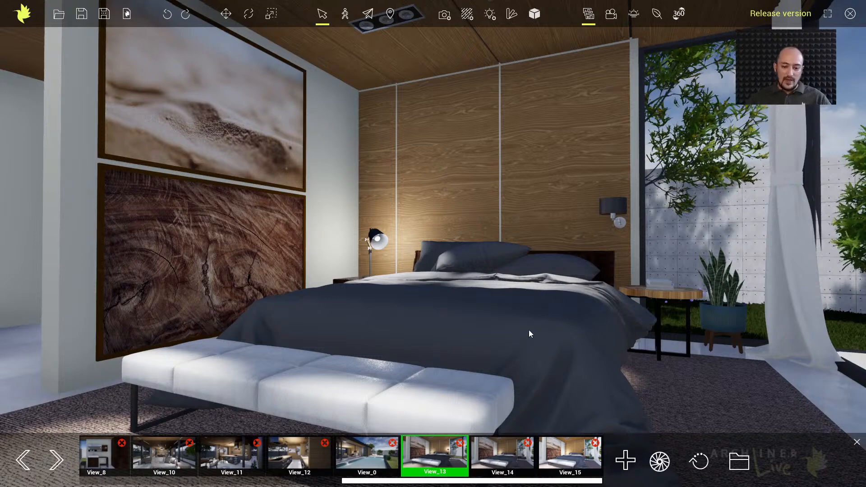
{"action": "left_click", "coordinate": [483, 455]}
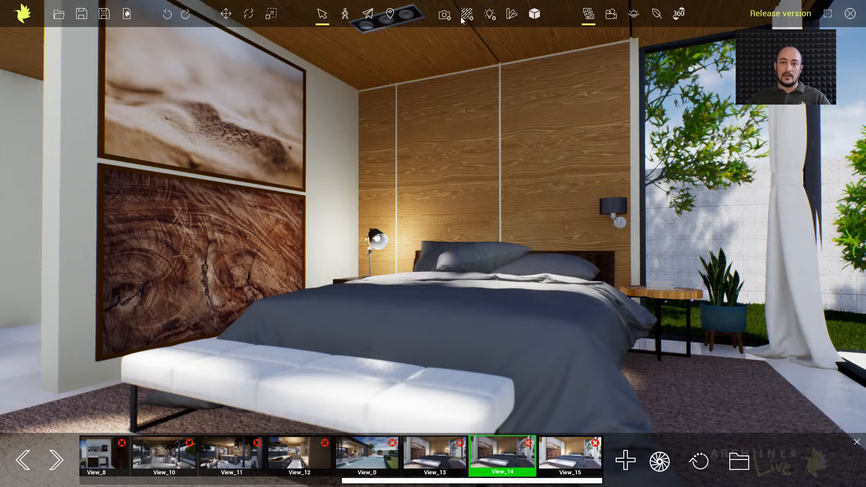
Show View_14's camera properties again and update all saved views with its current camera settings
{"action": "left_click", "coordinate": [445, 14]}
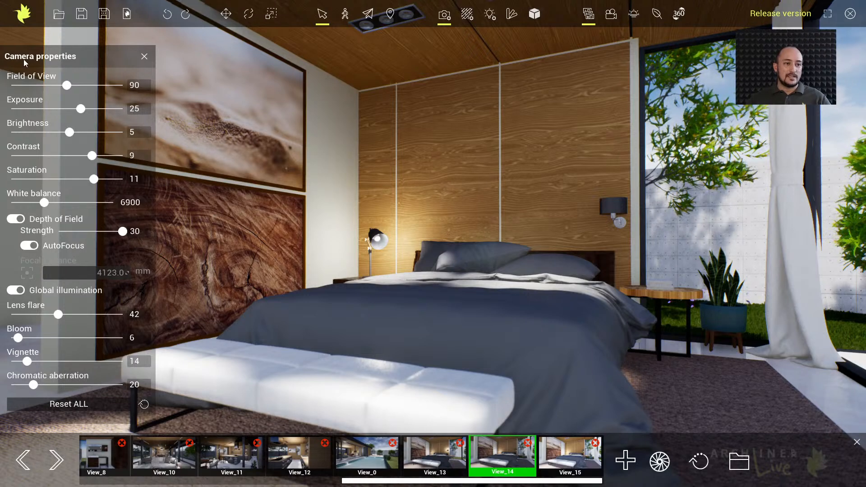
{"action": "left_click", "coordinate": [144, 405]}
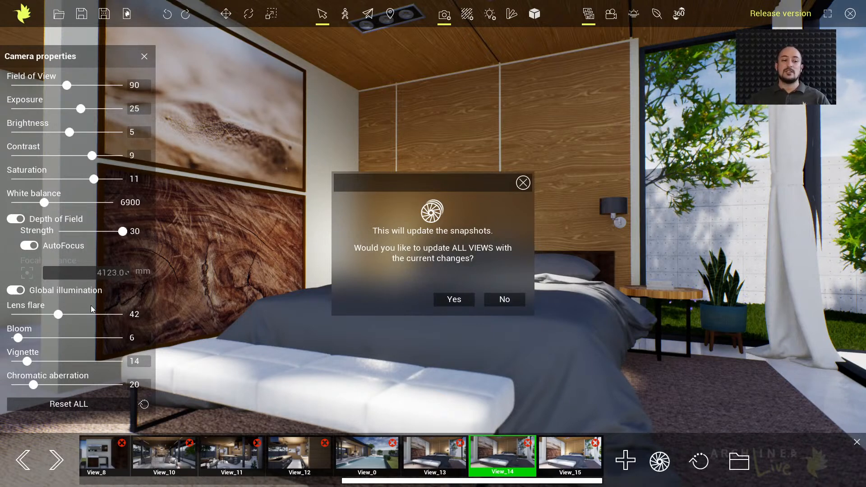
{"action": "left_click", "coordinate": [465, 301]}
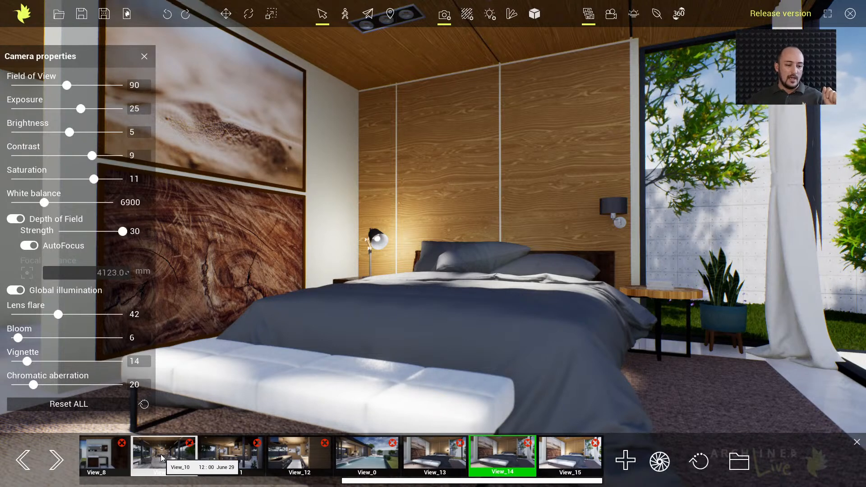
Open View_5 and move around the living room to examine the applied settings and autofocus on the hanging lamp and TV wall
{"action": "left_click_drag", "start_coordinate": [388, 483], "coordinate": [241, 483]}
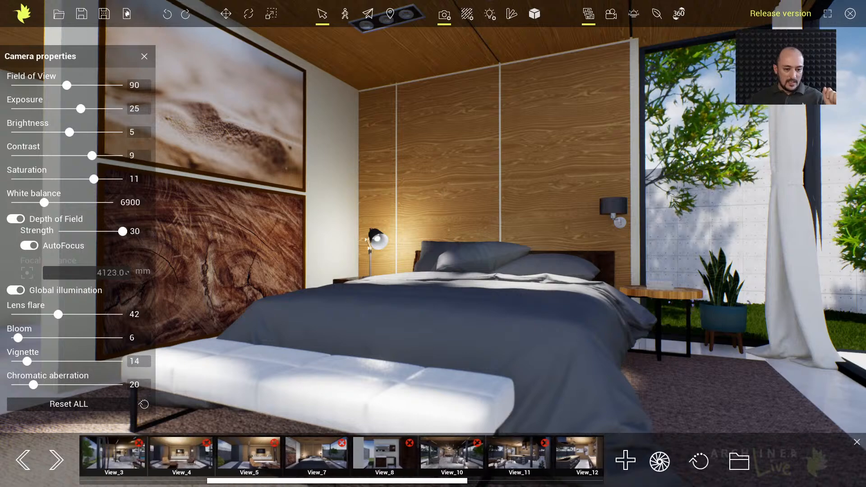
{"action": "left_click", "coordinate": [250, 459]}
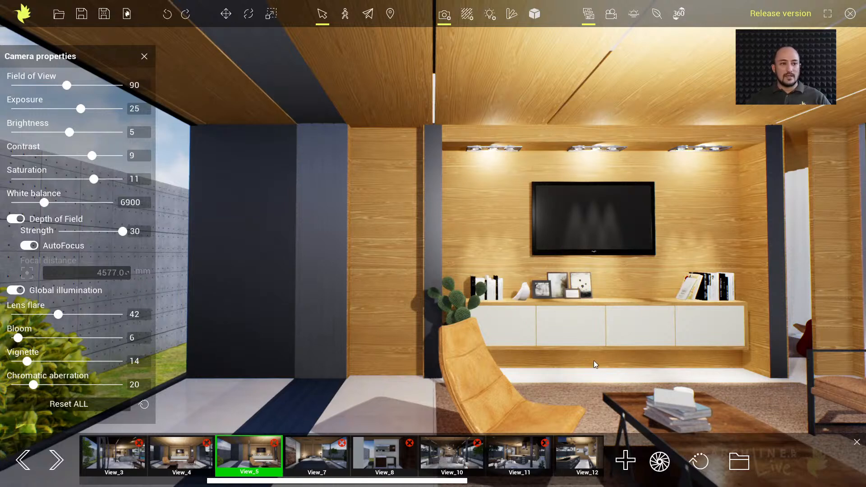
{"action": "middle_click_drag", "start_coordinate": [603, 362], "coordinate": [538, 331]}
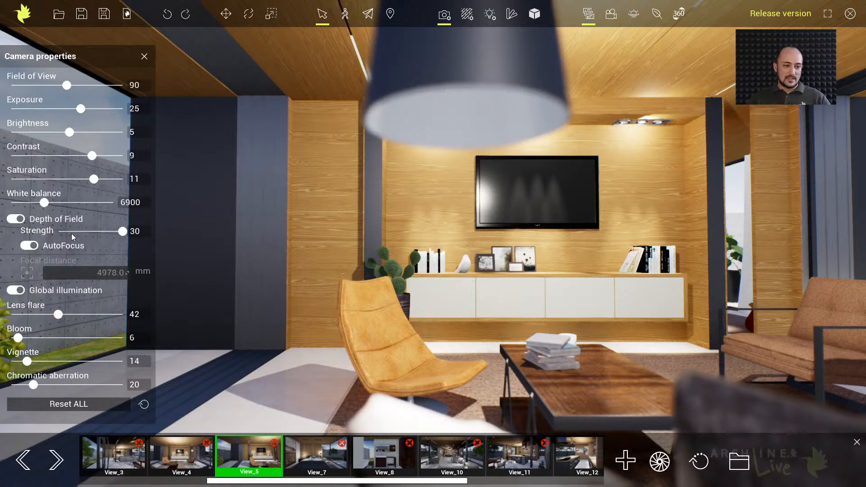
{"action": "middle_click_drag", "start_coordinate": [578, 221], "coordinate": [576, 238]}
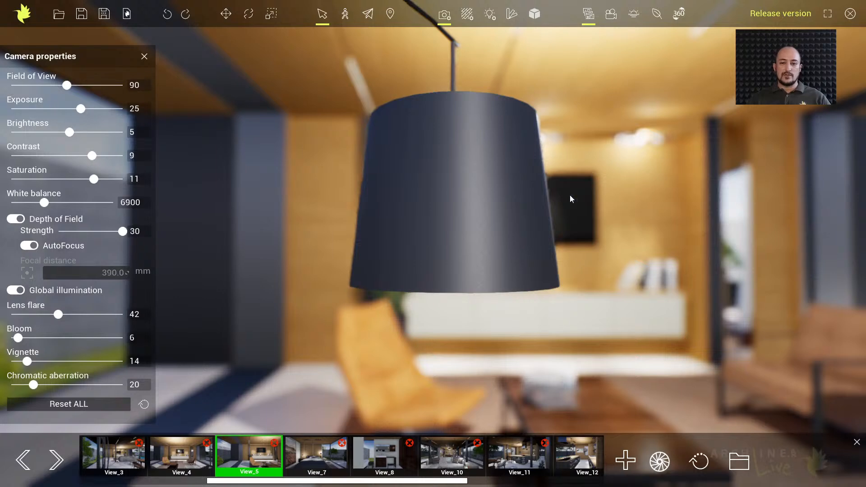
{"action": "middle_click_drag", "start_coordinate": [624, 322], "coordinate": [478, 249]}
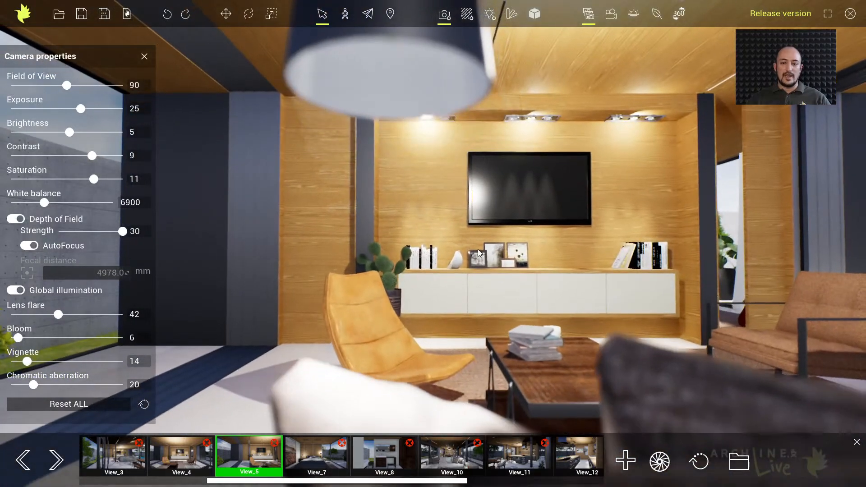
{"action": "middle_click_drag", "start_coordinate": [695, 348], "coordinate": [645, 348]}
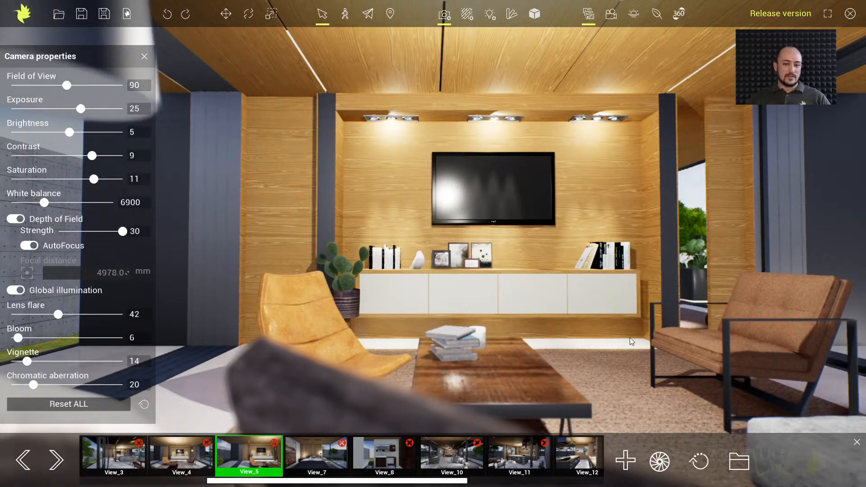
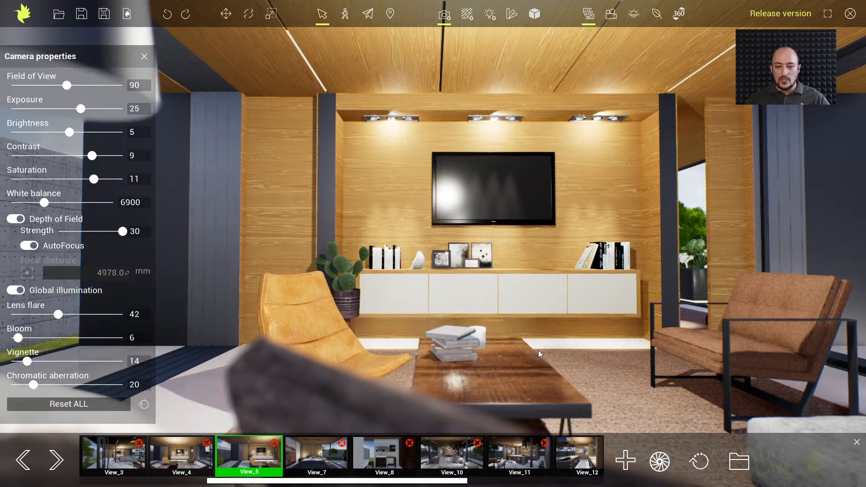
Move the camera between the TV wall and the book stack on the coffee table to examine the autofocus
{"action": "middle_click_drag", "start_coordinate": [523, 356], "coordinate": [500, 337]}
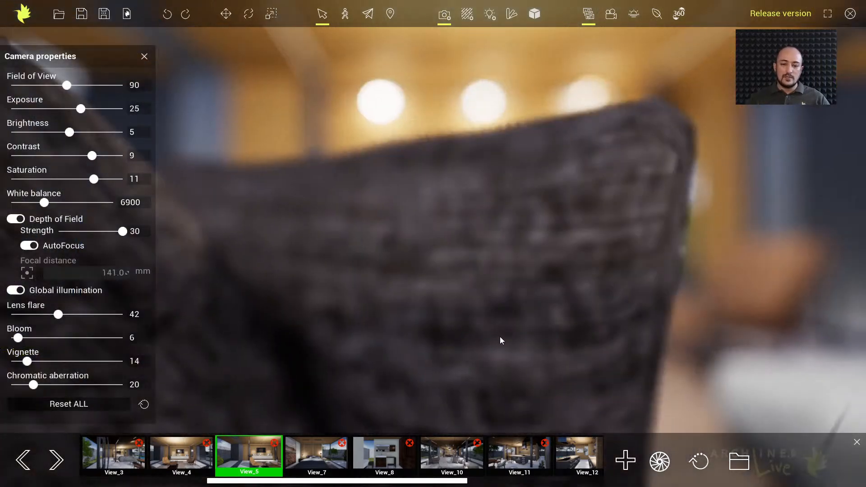
{"action": "scroll", "coordinate": [499, 336], "scroll_direction": "up", "scroll_amount": 3}
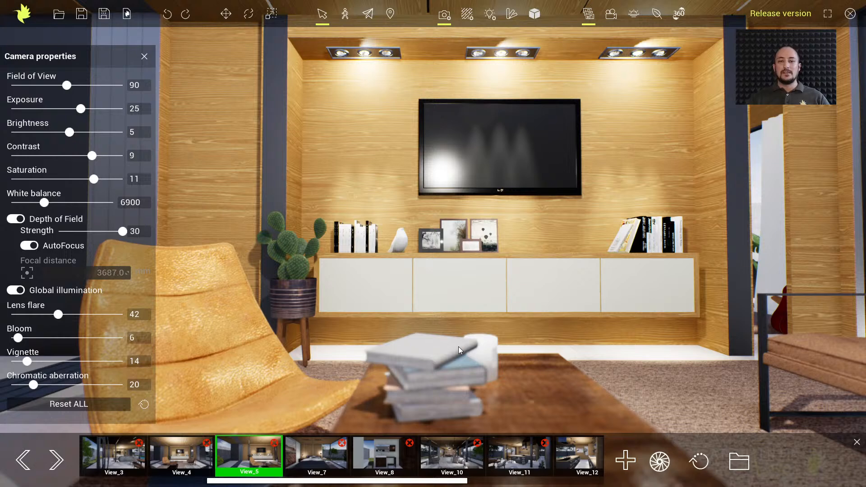
{"action": "middle_click_drag", "start_coordinate": [460, 348], "coordinate": [466, 332]}
{"action": "scroll", "coordinate": [466, 331], "scroll_direction": "up", "scroll_amount": 3}
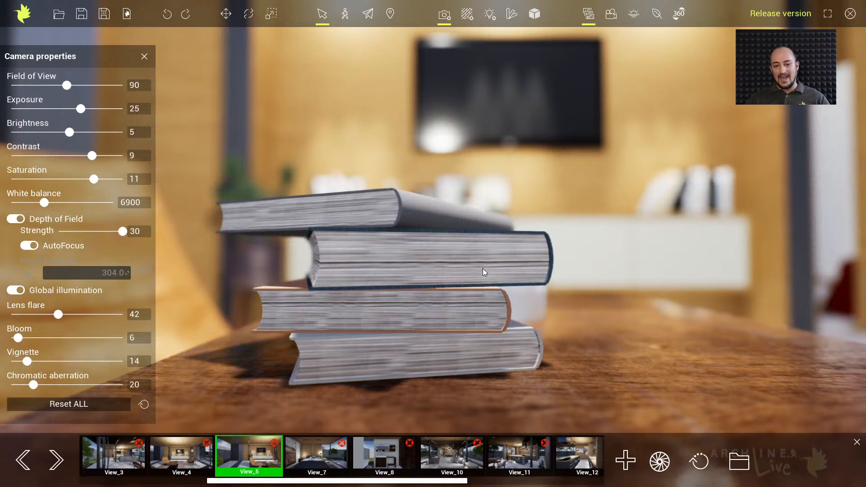
{"action": "middle_click_drag", "start_coordinate": [483, 269], "coordinate": [482, 305]}
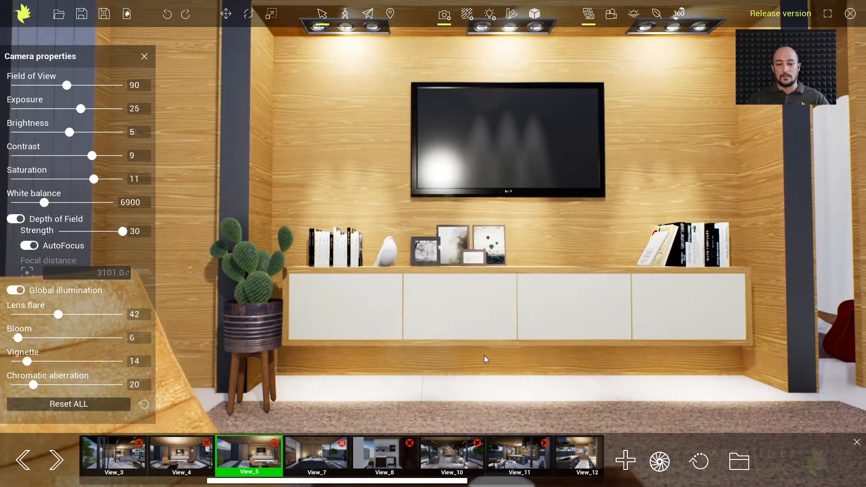
{"action": "middle_click_drag", "start_coordinate": [489, 373], "coordinate": [490, 337]}
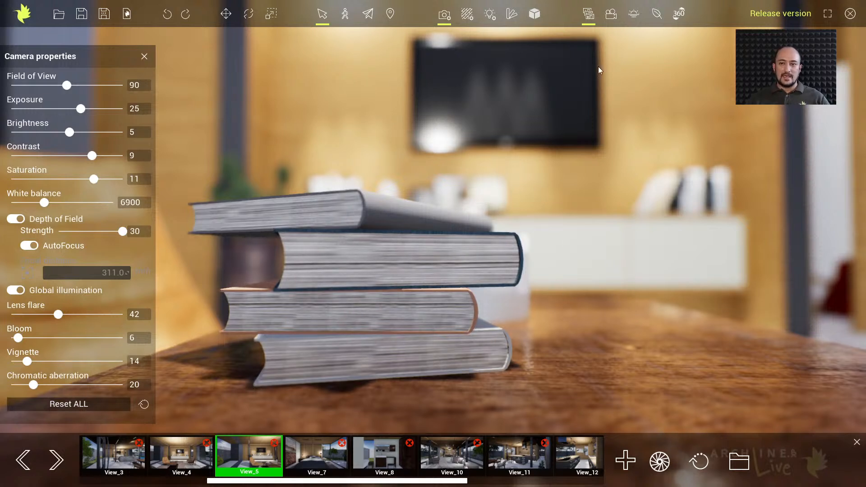
Switch to animation editing and set the camera's exposure to 14, saturation to 5 and white balance to 7700
{"action": "left_click", "coordinate": [611, 13]}
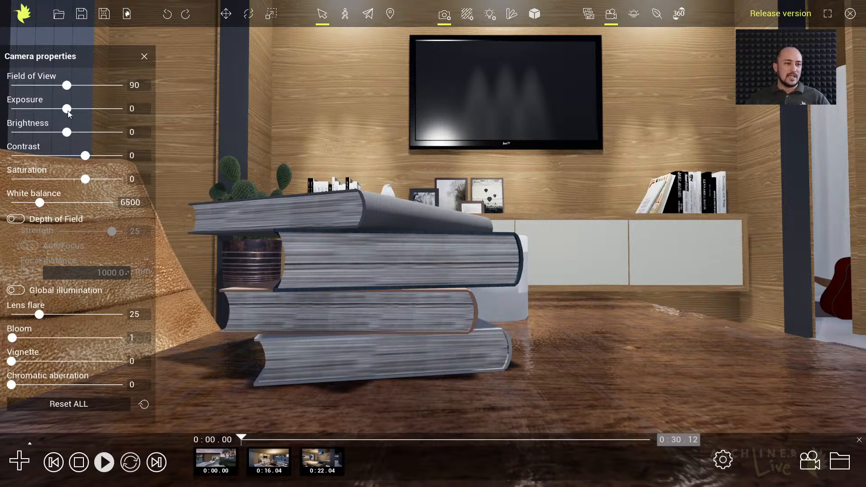
{"action": "left_click_drag", "start_coordinate": [68, 109], "coordinate": [75, 110]}
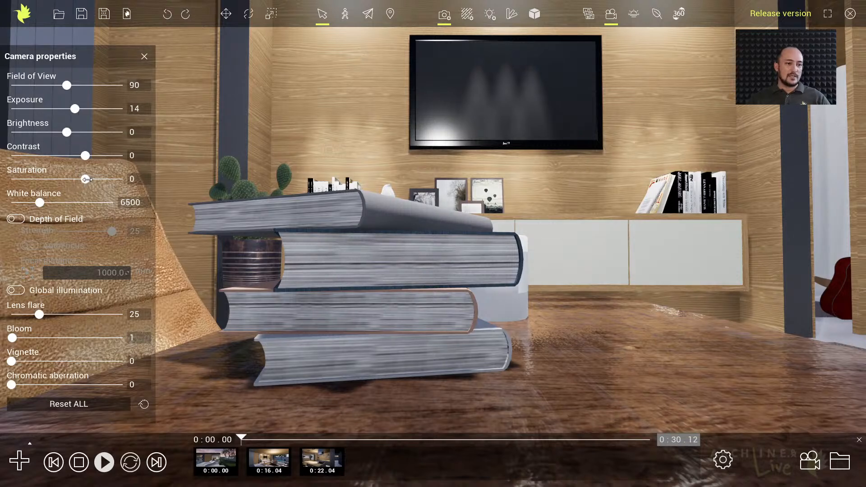
{"action": "left_click_drag", "start_coordinate": [87, 179], "coordinate": [90, 179]}
{"action": "left_click_drag", "start_coordinate": [41, 202], "coordinate": [54, 203]}
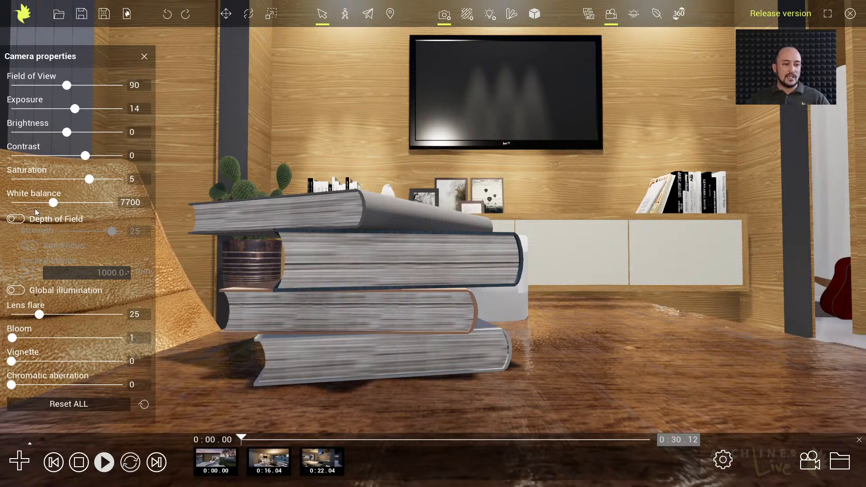
Enable depth of field with autofocus and global illumination, and set bloom to 3, vignette to 23 and chromatic aberration to 24
{"action": "left_click", "coordinate": [16, 219]}
{"action": "left_click", "coordinate": [30, 245]}
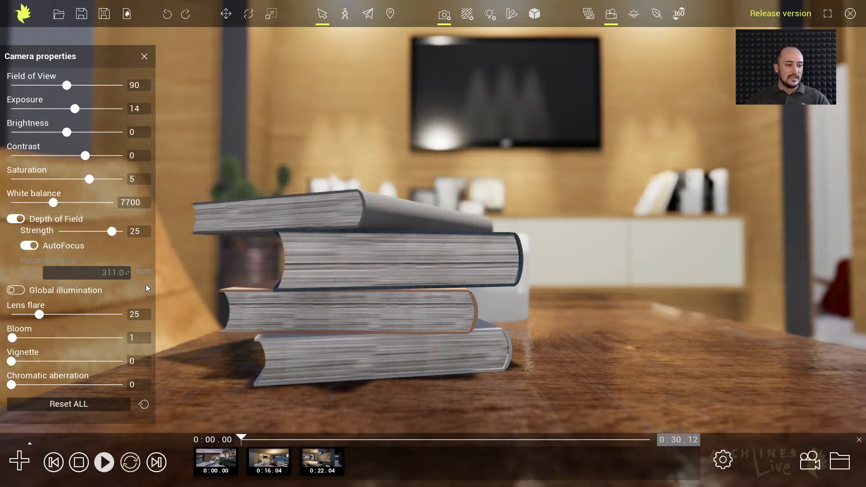
{"action": "left_click", "coordinate": [14, 291]}
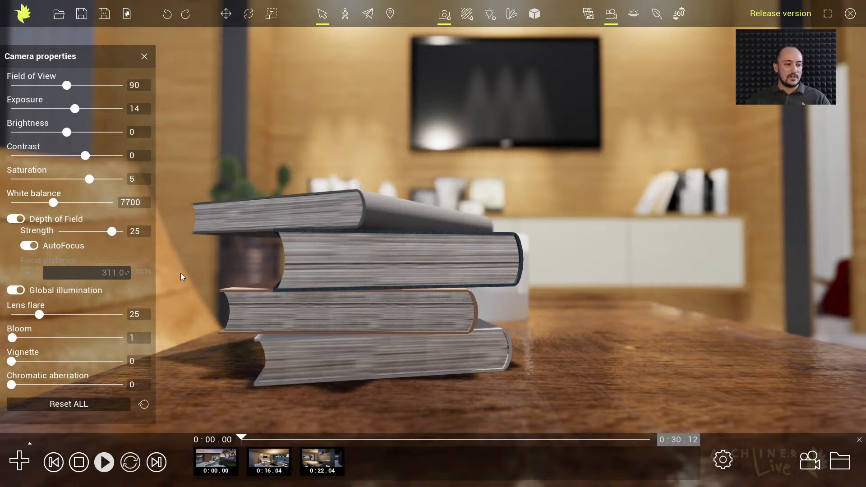
{"action": "left_click_drag", "start_coordinate": [15, 337], "coordinate": [37, 384]}
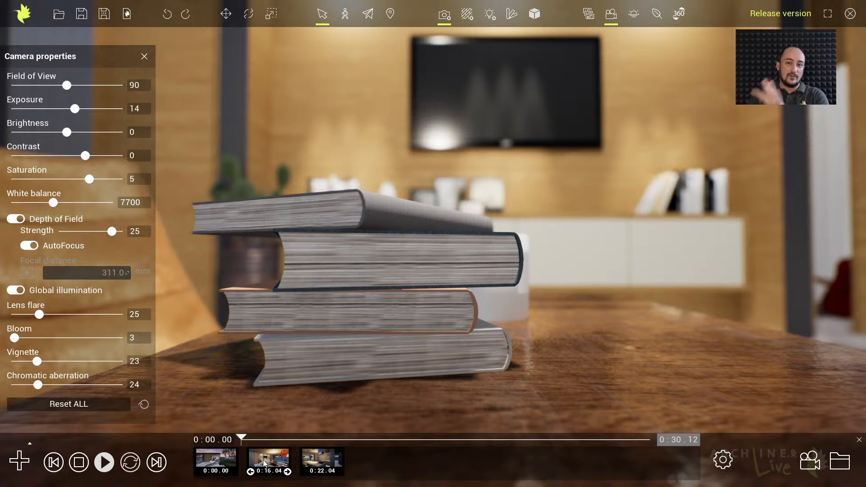
Create an animation starting at the book stack close-up, add a second keyframe facing the TV wall, and check both keyframes
{"action": "left_click", "coordinate": [17, 465]}
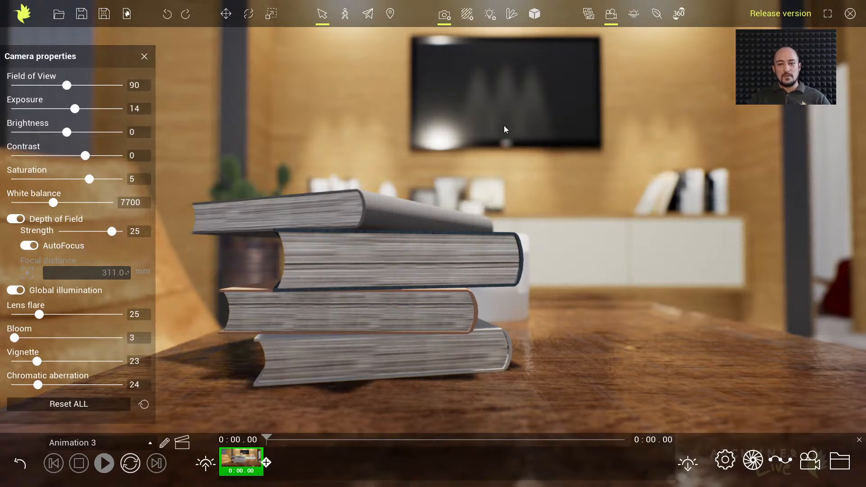
{"action": "middle_click_drag", "start_coordinate": [504, 127], "coordinate": [484, 182]}
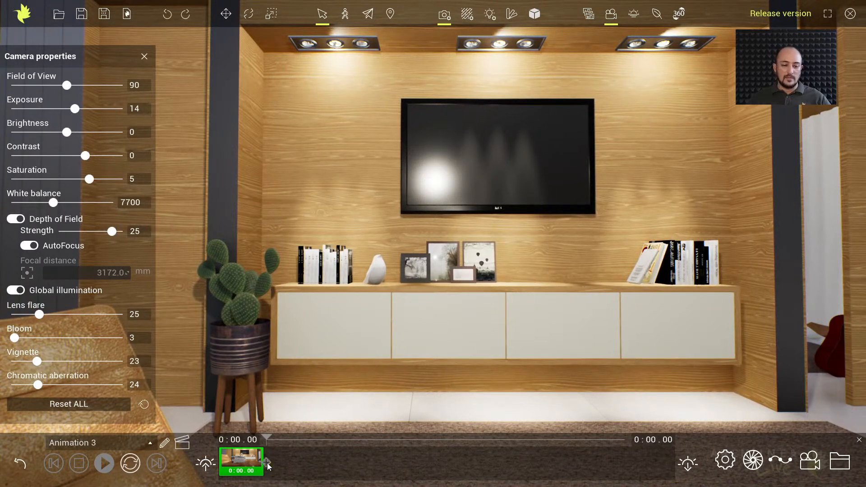
{"action": "left_click", "coordinate": [267, 463]}
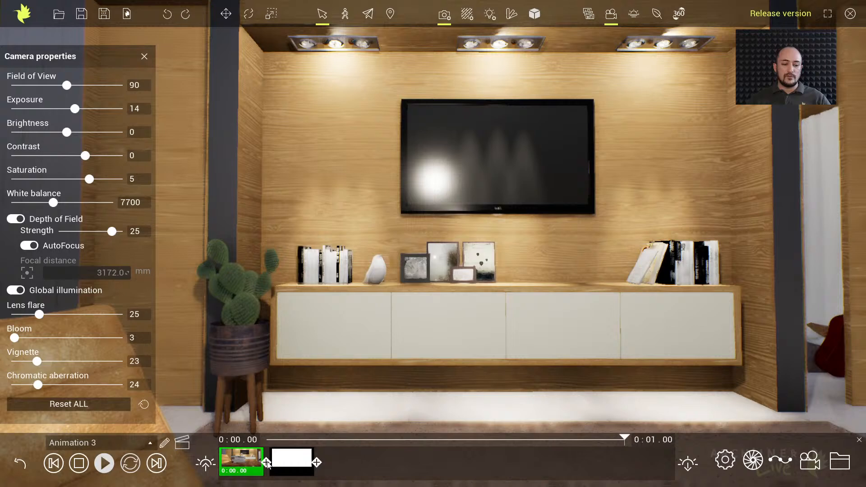
{"action": "left_click", "coordinate": [237, 456]}
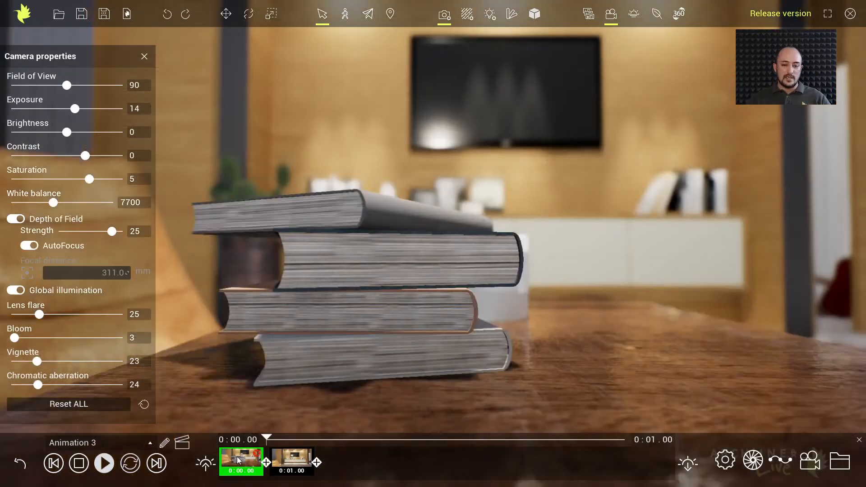
{"action": "left_click", "coordinate": [288, 459]}
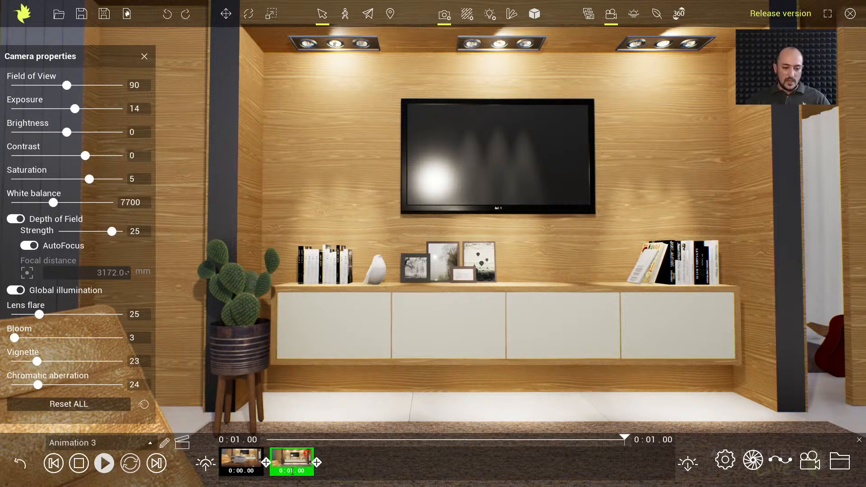
Set the total length of the book-to-TV-wall animation to 6 seconds
{"action": "left_click_drag", "start_coordinate": [292, 471], "coordinate": [305, 471]}
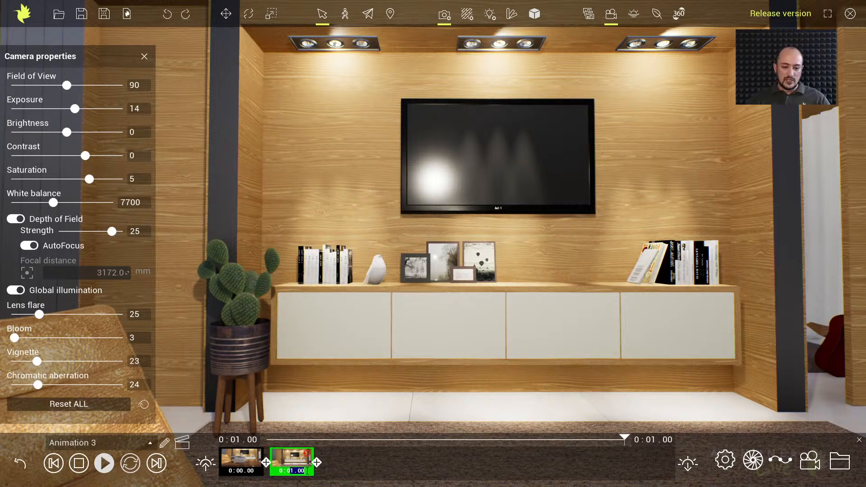
{"action": "left_click_drag", "start_coordinate": [651, 440], "coordinate": [679, 440]}
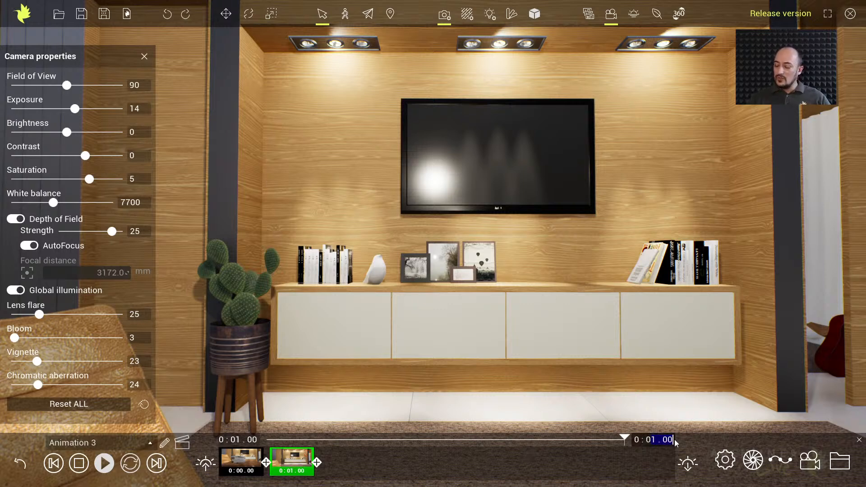
{"action": "type", "text": "6"}
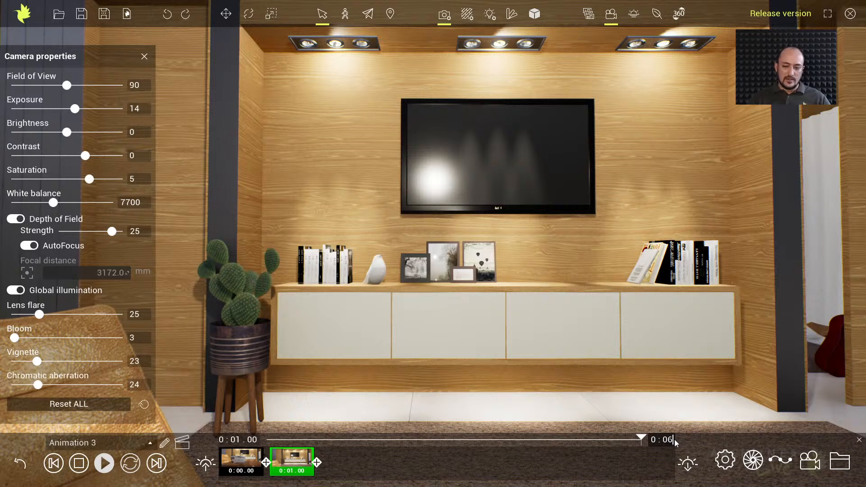
{"action": "key", "text": "Return"}
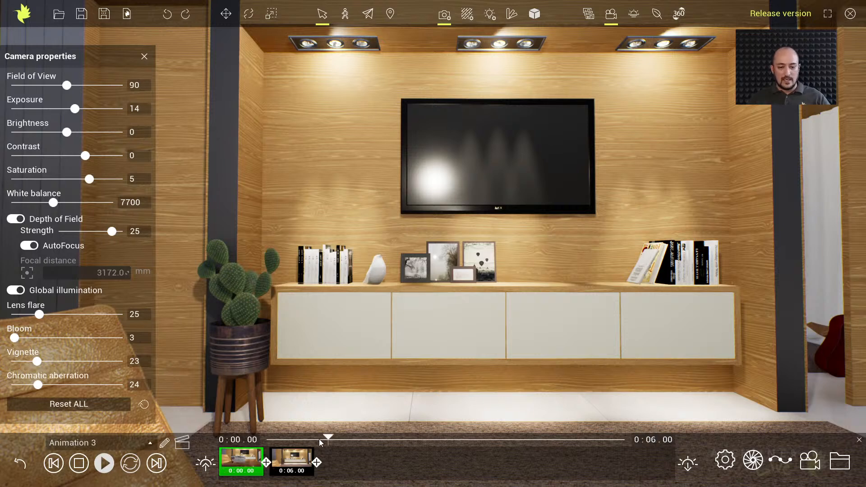
Play the animation from the start, scrub through its timeline to examine the focus shift, and return to the animation list
{"action": "left_click_drag", "start_coordinate": [328, 438], "coordinate": [265, 435]}
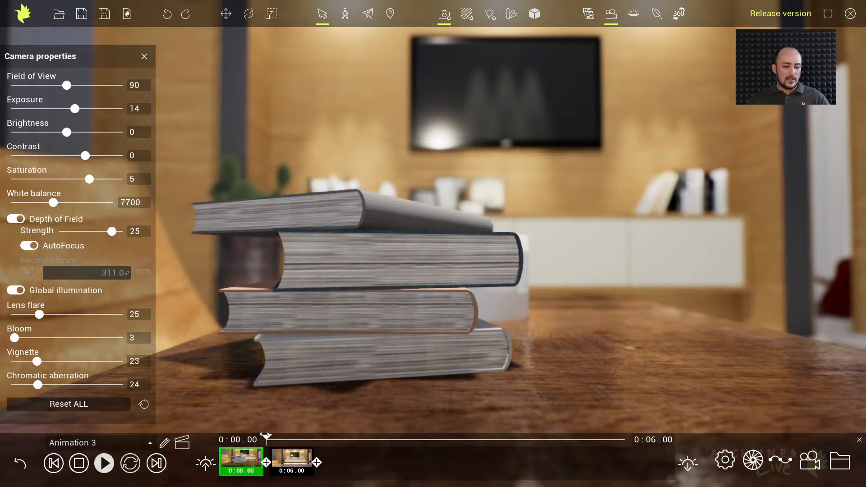
{"action": "left_click", "coordinate": [105, 463]}
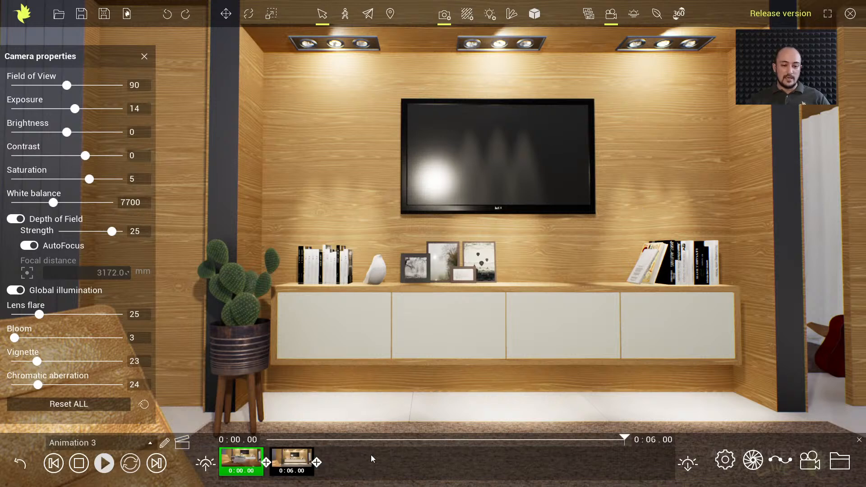
{"action": "left_click_drag", "start_coordinate": [626, 437], "coordinate": [258, 424]}
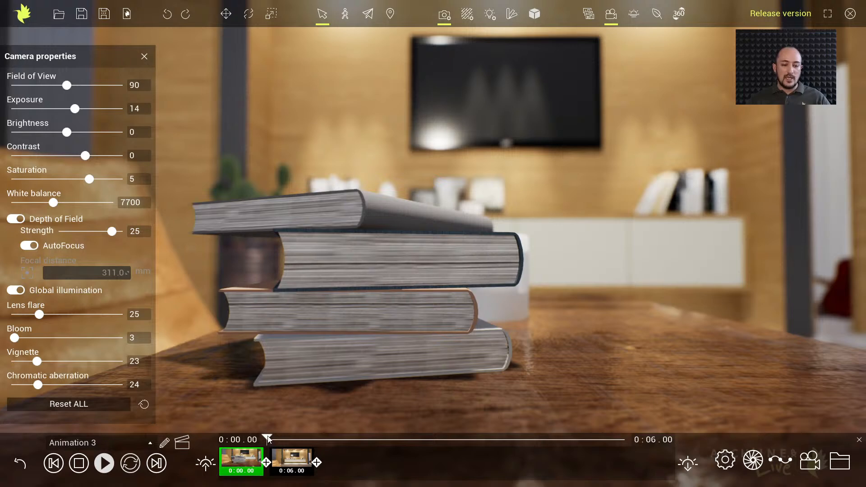
{"action": "left_click_drag", "start_coordinate": [269, 437], "coordinate": [294, 437]}
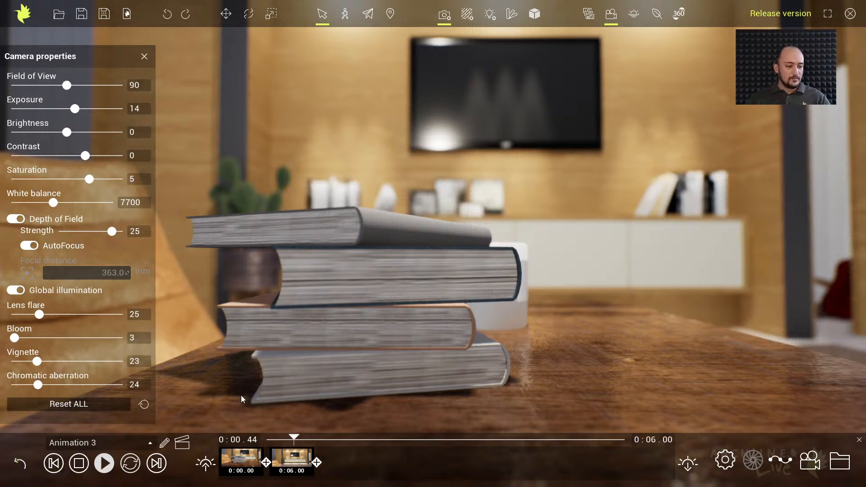
{"action": "left_click", "coordinate": [19, 464]}
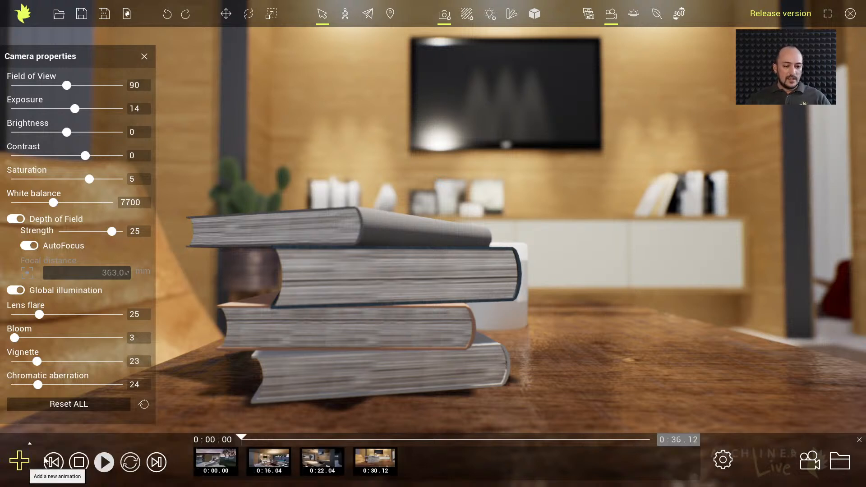
Create another animation in the bedroom facing the bed, with a second keyframe from the same camera position
{"action": "middle_click_drag", "start_coordinate": [634, 250], "coordinate": [452, 293]}
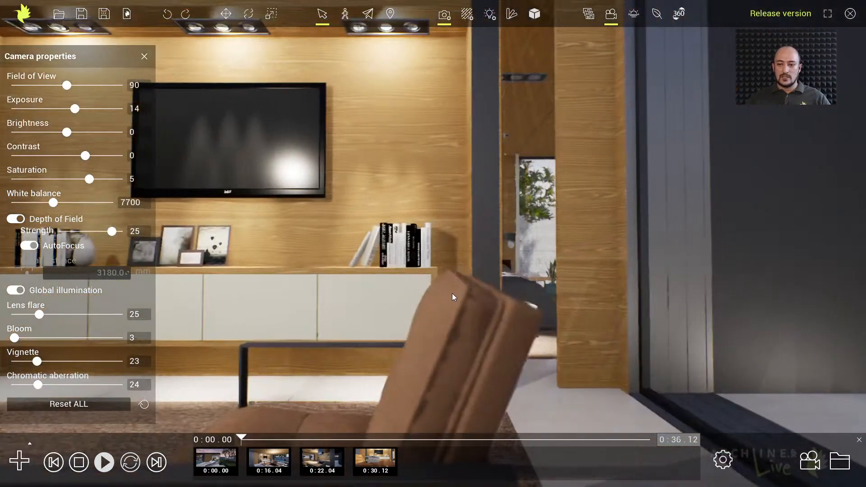
{"action": "scroll", "coordinate": [563, 266], "scroll_direction": "up", "scroll_amount": 2}
{"action": "scroll", "coordinate": [498, 253], "scroll_direction": "up", "scroll_amount": 2}
{"action": "scroll", "coordinate": [498, 254], "scroll_direction": "up", "scroll_amount": 5}
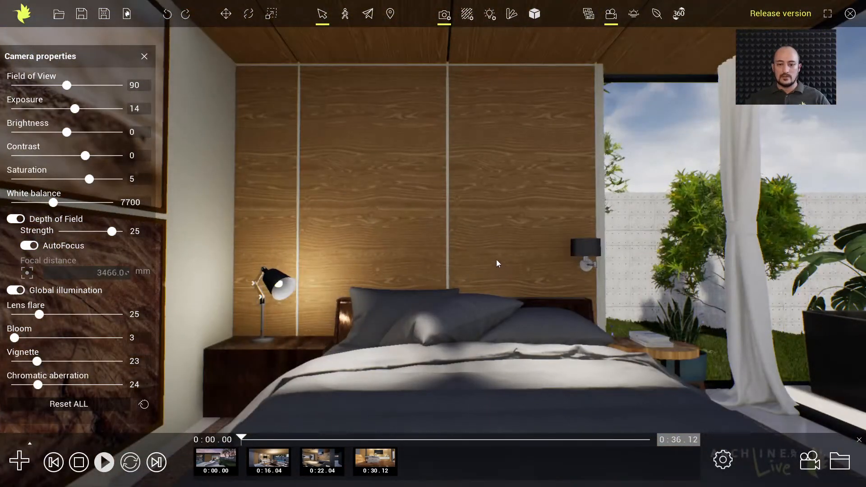
{"action": "middle_click_drag", "start_coordinate": [496, 263], "coordinate": [467, 243]}
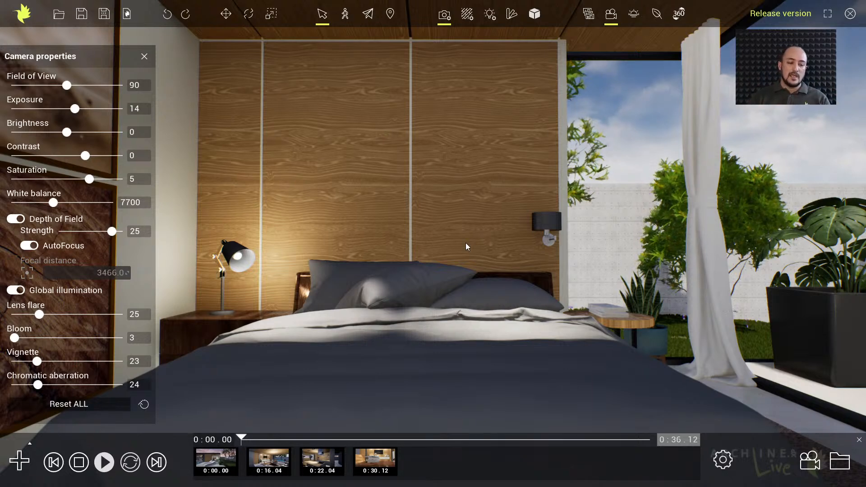
{"action": "left_click", "coordinate": [19, 461]}
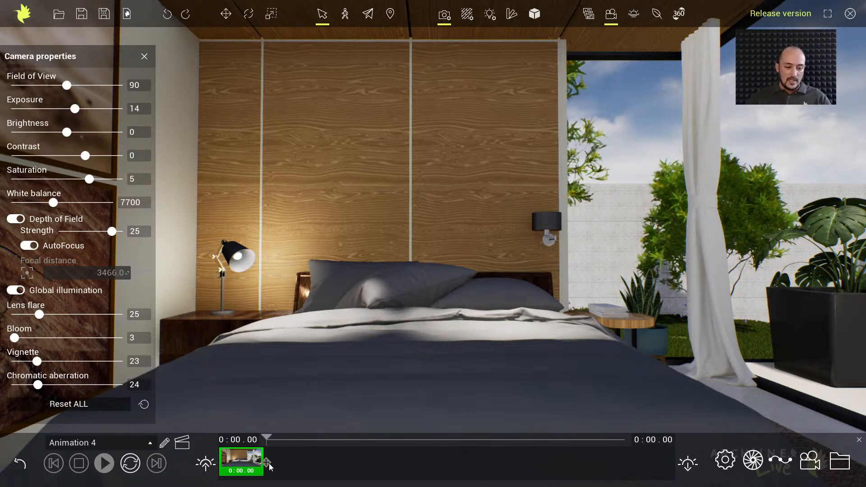
{"action": "left_click", "coordinate": [267, 463]}
Set the bedroom animation's total length to 15 seconds and play it back briefly
{"action": "left_click_drag", "start_coordinate": [650, 440], "coordinate": [683, 441]}
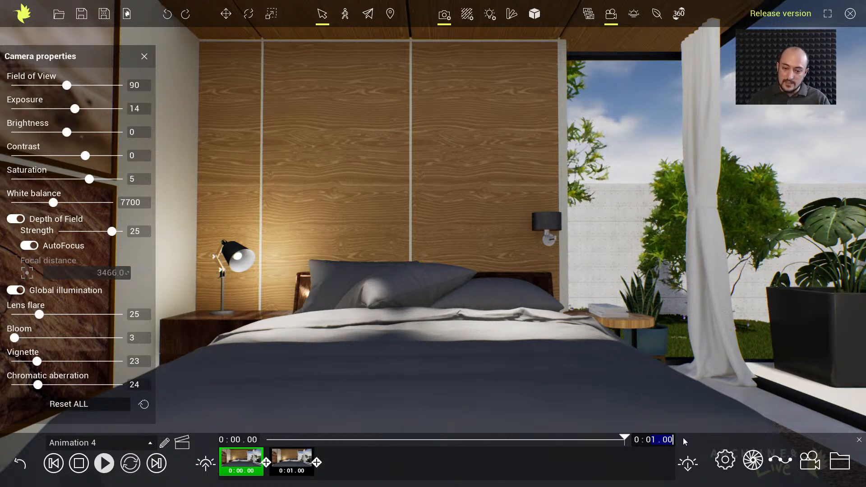
{"action": "type", "text": "15"}
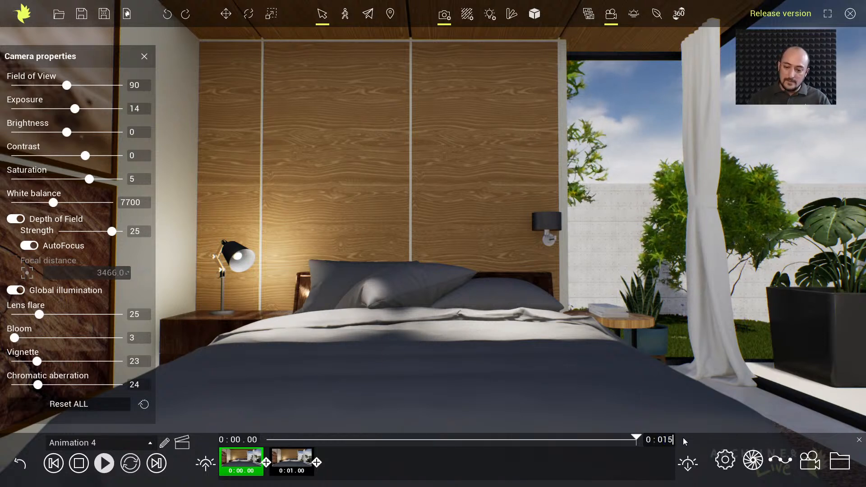
{"action": "key", "text": "Return"}
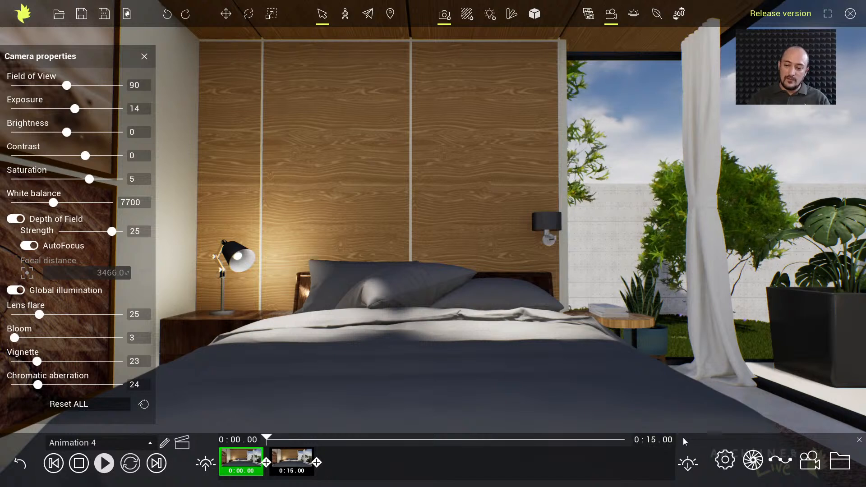
{"action": "left_click", "coordinate": [104, 464]}
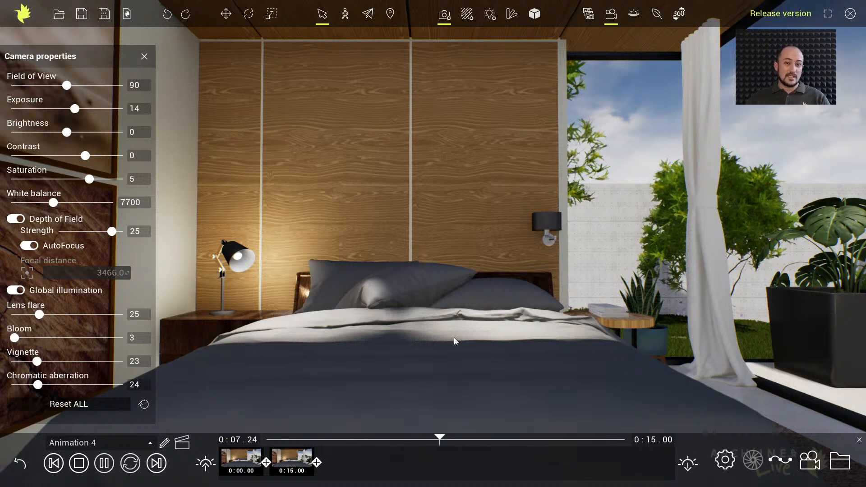
{"action": "left_click", "coordinate": [80, 464]}
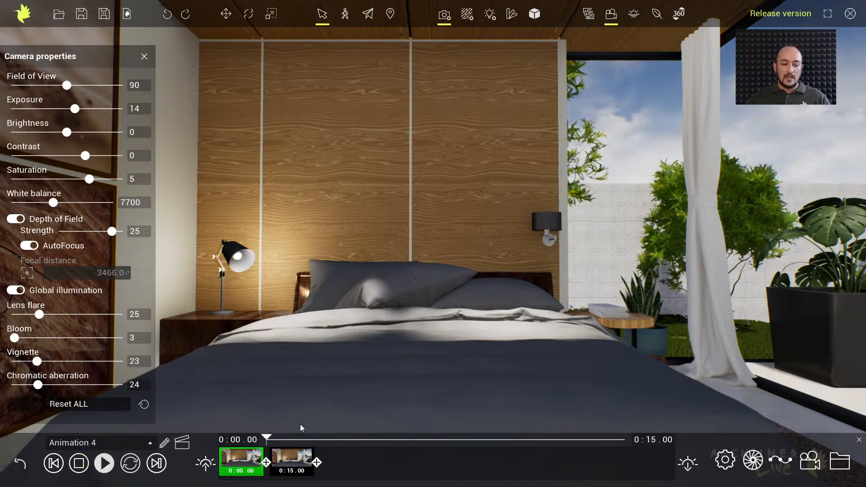
Set the bedroom animation's starting time to 08:37 on June 7 and match the end date to the starting date
{"action": "left_click", "coordinate": [203, 465]}
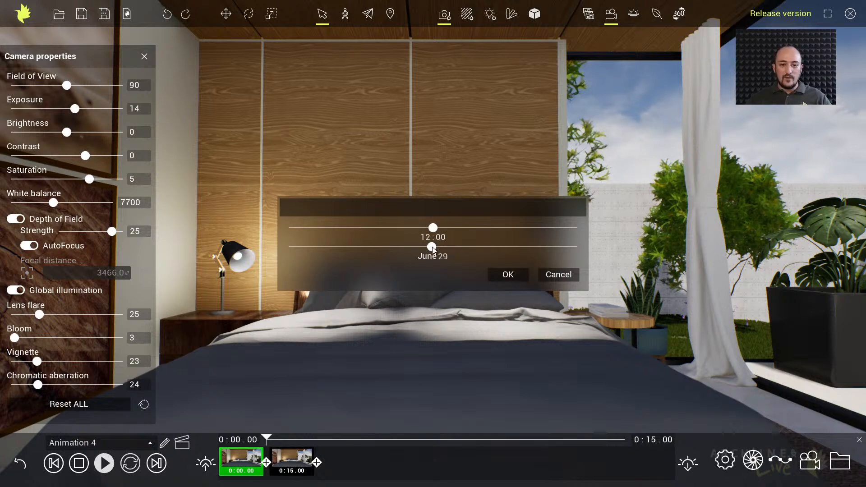
{"action": "left_click_drag", "start_coordinate": [431, 247], "coordinate": [392, 228]}
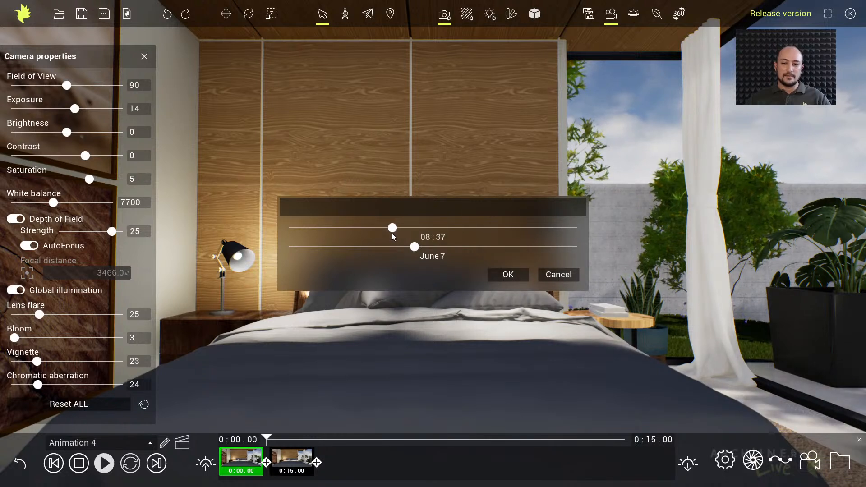
{"action": "left_click", "coordinate": [518, 276]}
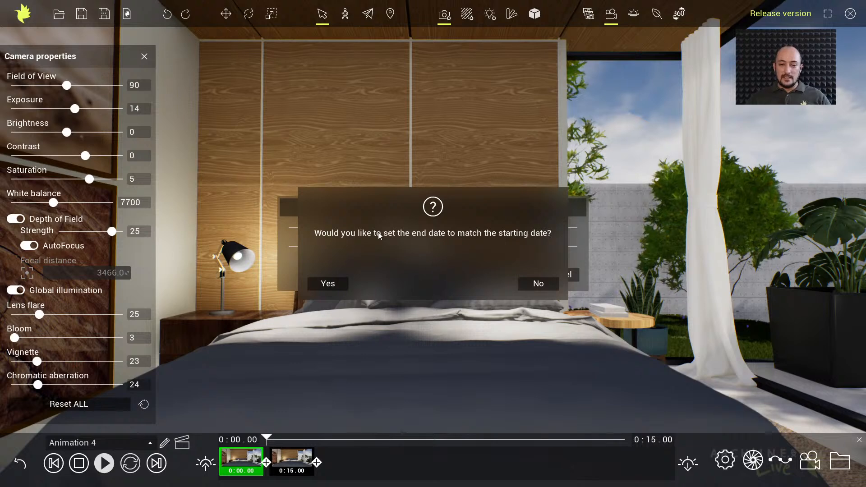
{"action": "left_click", "coordinate": [327, 283]}
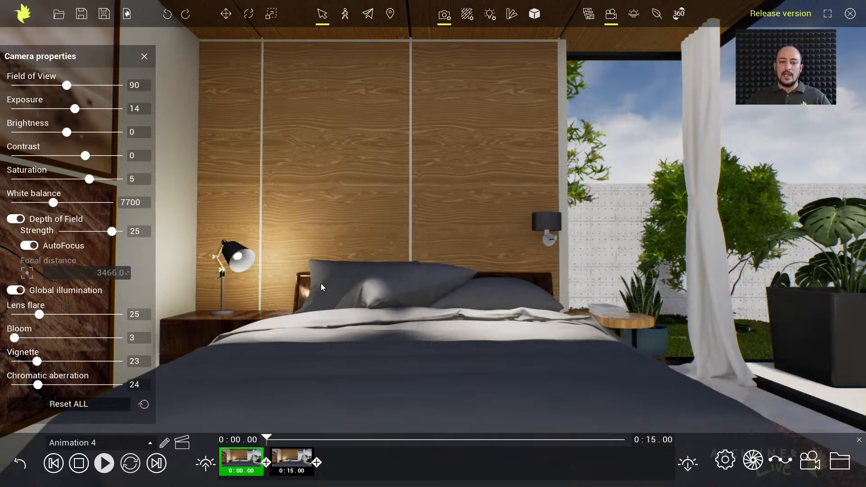
Set the bedroom animation's ending time to 14:59 on June 7
{"action": "left_click", "coordinate": [691, 466]}
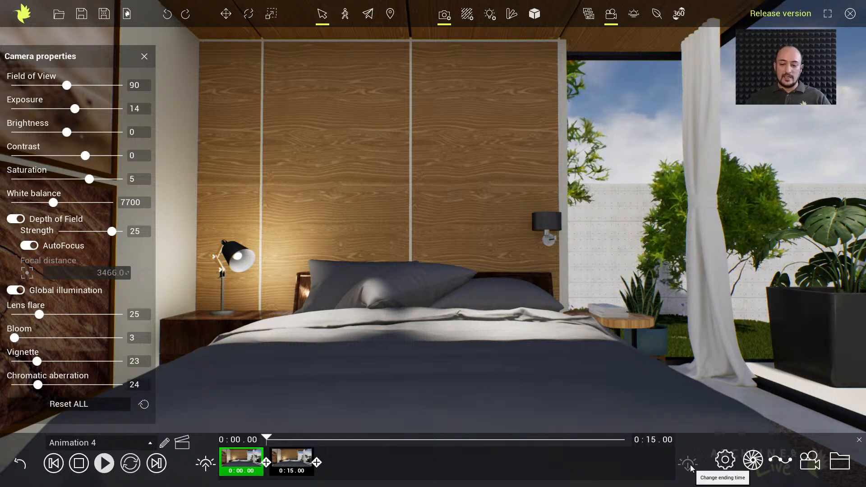
{"action": "left_click_drag", "start_coordinate": [415, 228], "coordinate": [470, 231]}
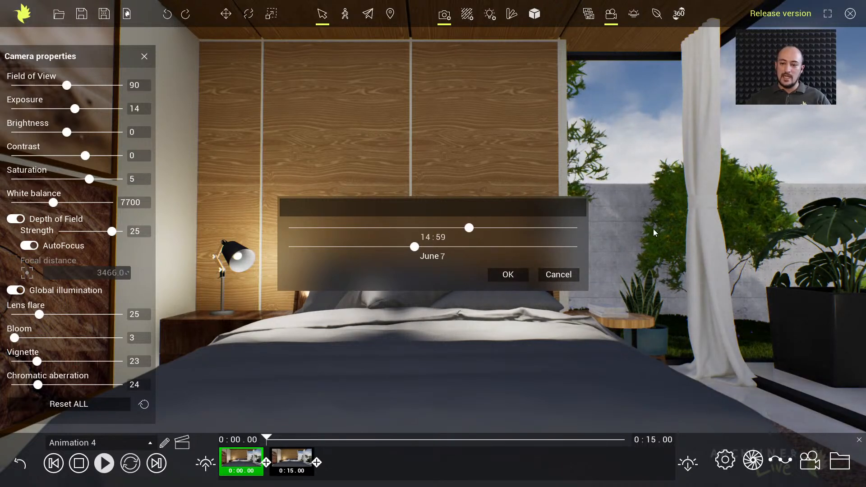
{"action": "left_click", "coordinate": [507, 274]}
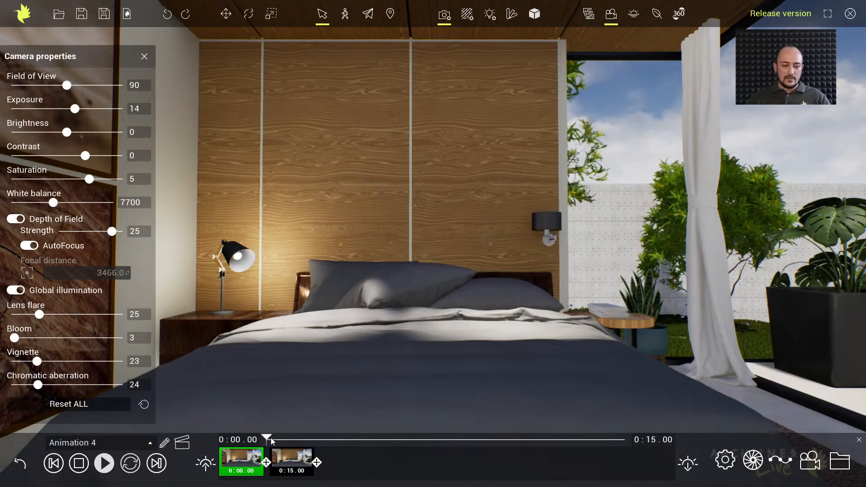
Play the bedroom animation from the start to examine the changing sunlight, and return to the animation list
{"action": "mouse_move", "coordinate": [269, 436]}
{"action": "left_mouse_down"}
{"action": "mouse_move", "coordinate": [452, 436]}
{"action": "mouse_move", "coordinate": [263, 440]}
{"action": "left_mouse_up"}
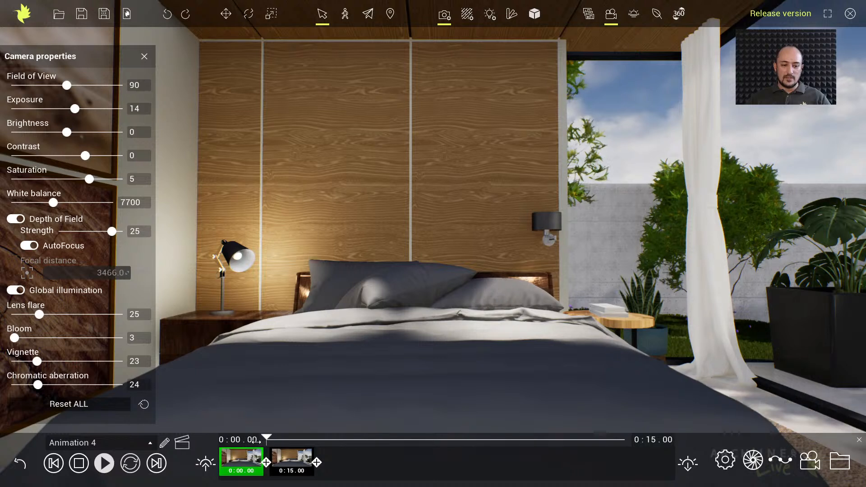
{"action": "left_click", "coordinate": [105, 463]}
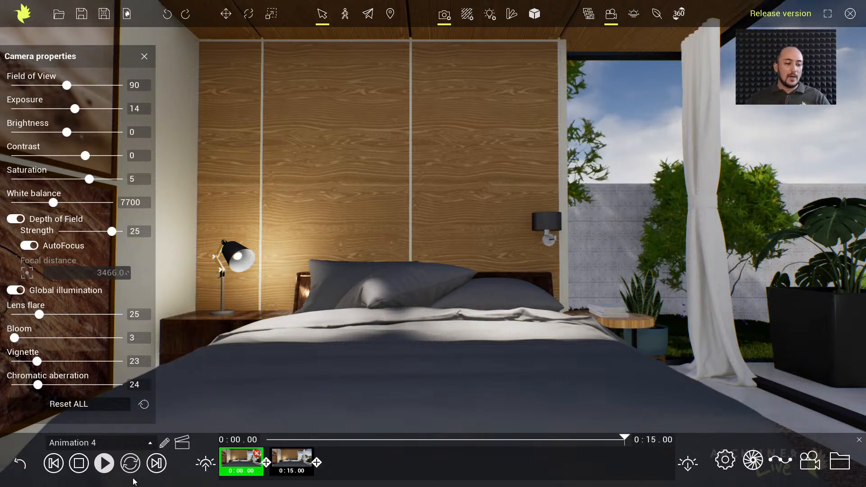
{"action": "left_click", "coordinate": [20, 463]}
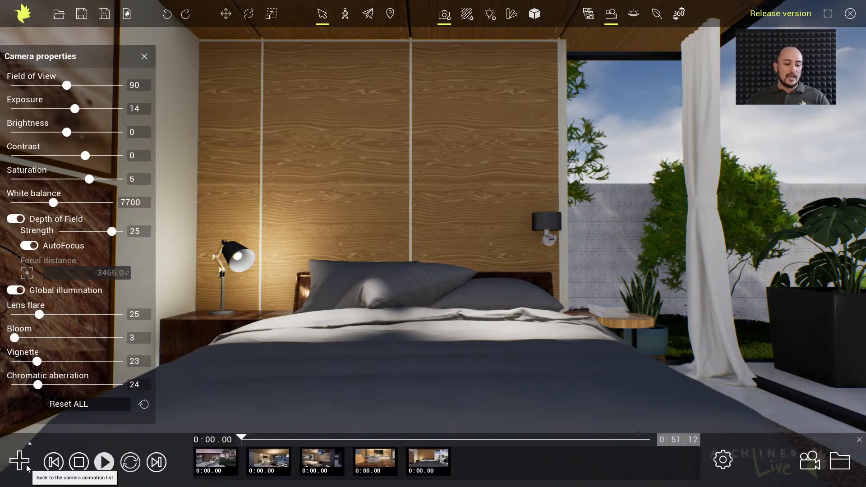
Open the first, exterior animation, scrub through its timeline to examine the camera path, and return to the animation list
{"action": "left_click", "coordinate": [219, 460]}
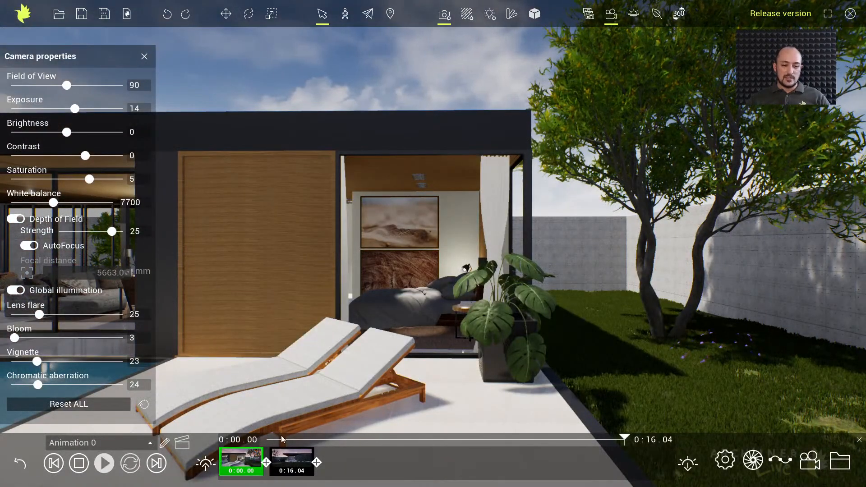
{"action": "left_click", "coordinate": [308, 439]}
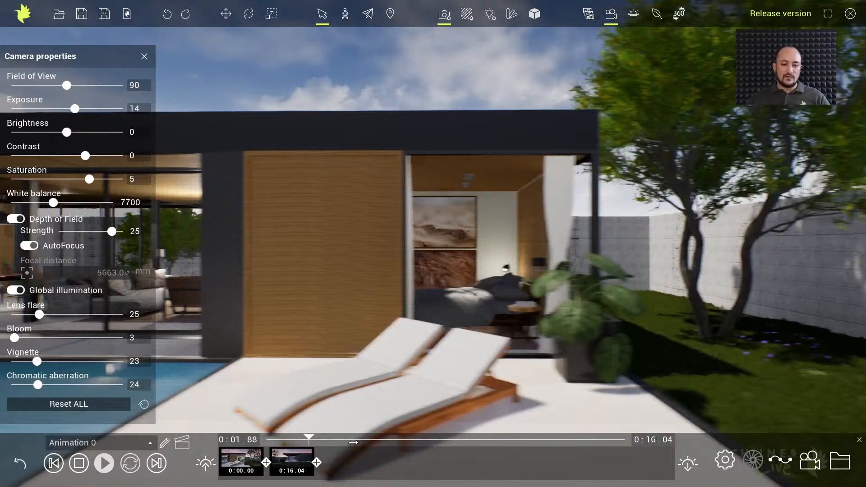
{"action": "left_click_drag", "start_coordinate": [353, 443], "coordinate": [596, 453]}
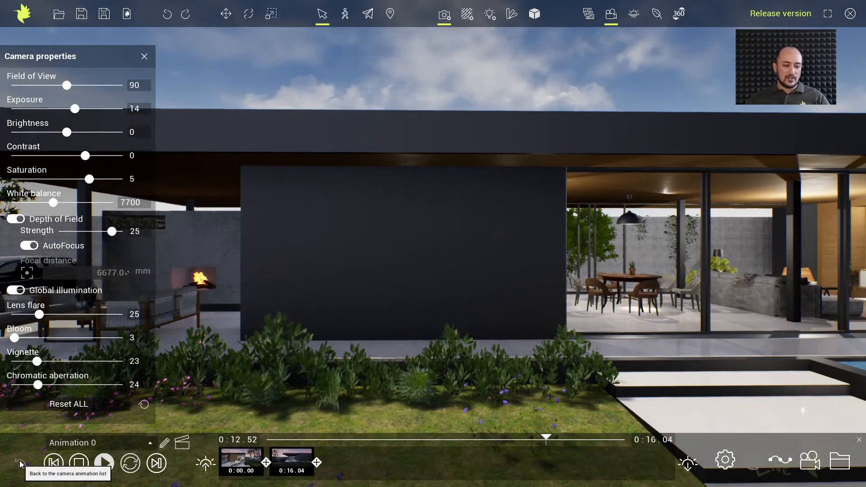
{"action": "left_click", "coordinate": [20, 463]}
Open the living room animation, play part of it, stop it, and return to the animation list
{"action": "left_click", "coordinate": [270, 460]}
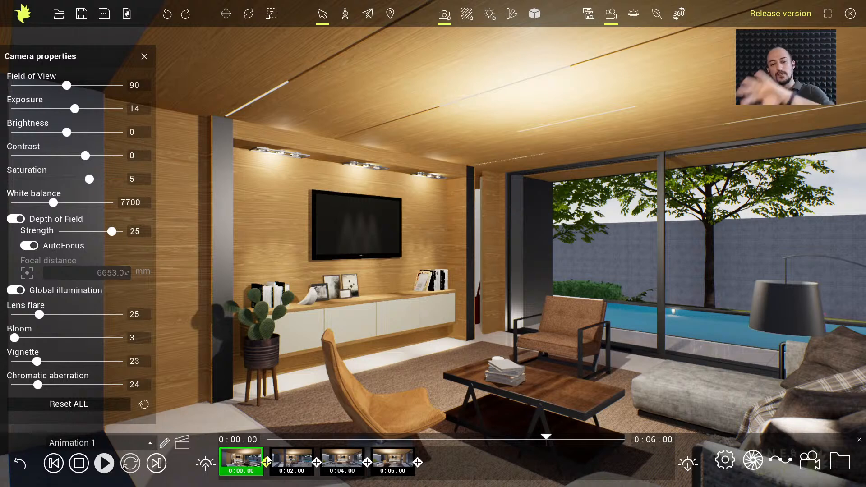
{"action": "left_click", "coordinate": [131, 464]}
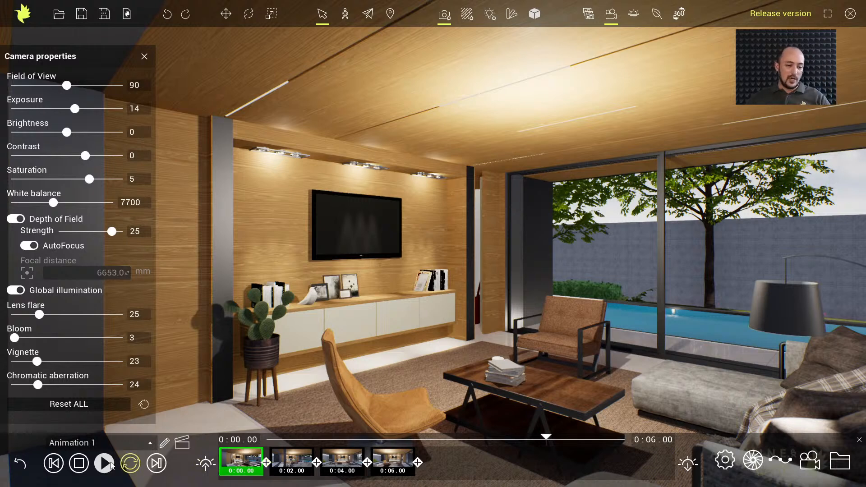
{"action": "left_click", "coordinate": [105, 466]}
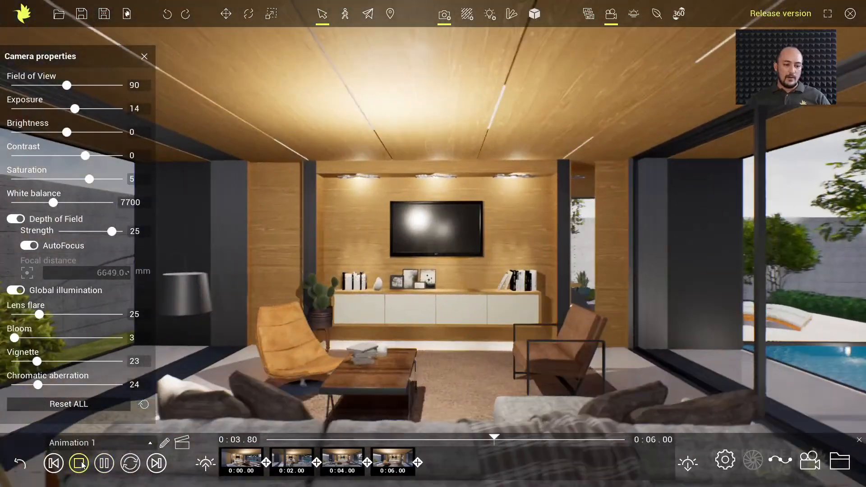
{"action": "left_click", "coordinate": [80, 464]}
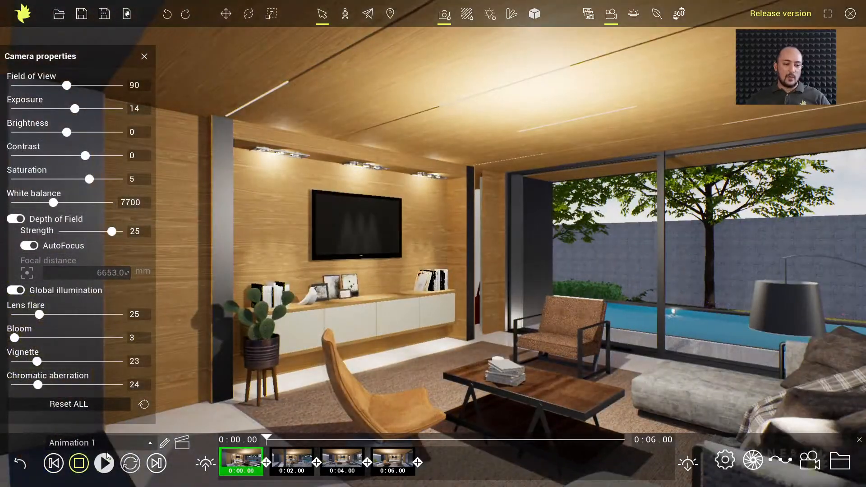
{"action": "left_click", "coordinate": [25, 467]}
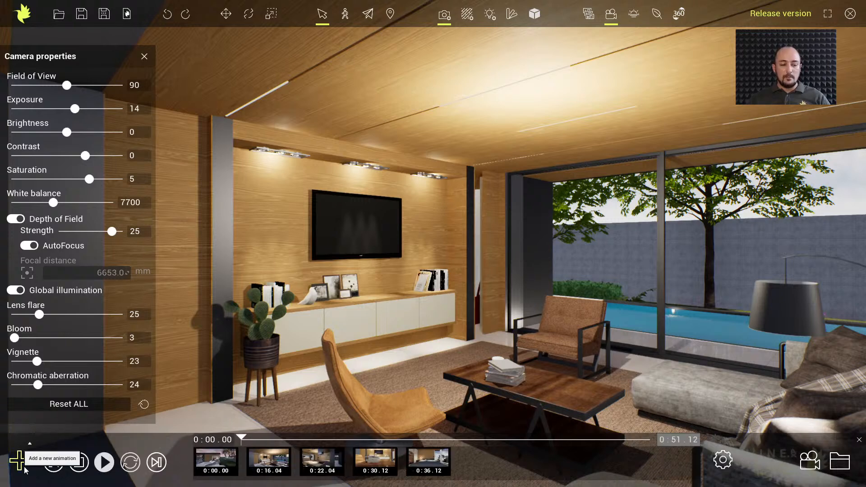
Open the kitchen animation, play it to examine the camera movement, stop it, and return to the animation list
{"action": "left_click", "coordinate": [273, 461]}
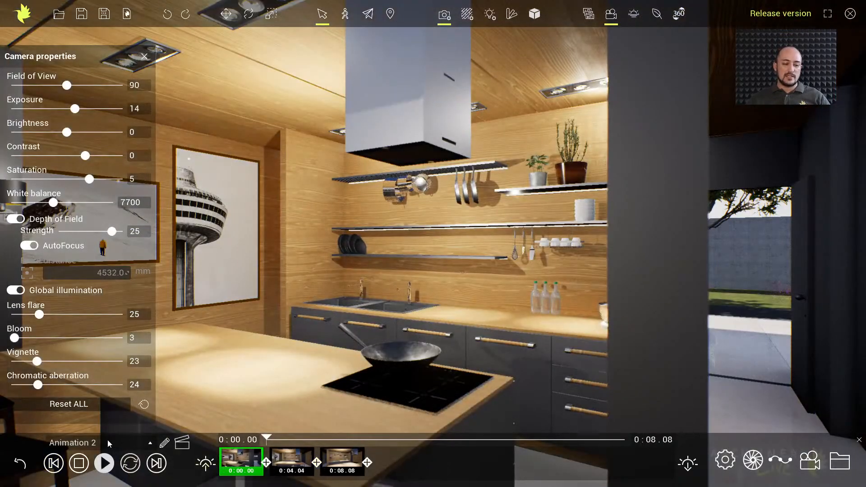
{"action": "left_click", "coordinate": [151, 444]}
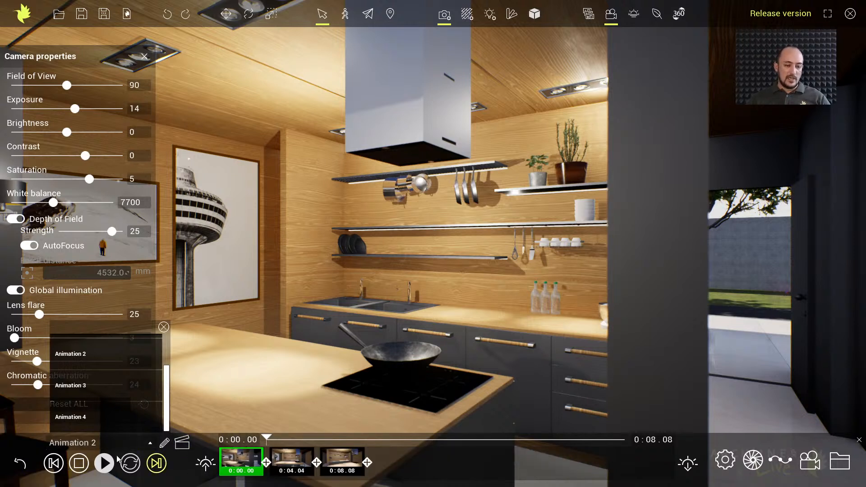
{"action": "left_click", "coordinate": [104, 465]}
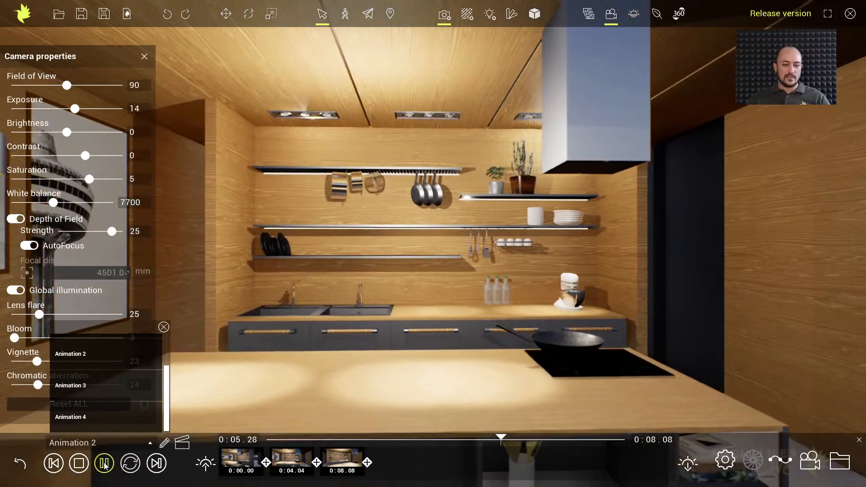
{"action": "left_click", "coordinate": [79, 464]}
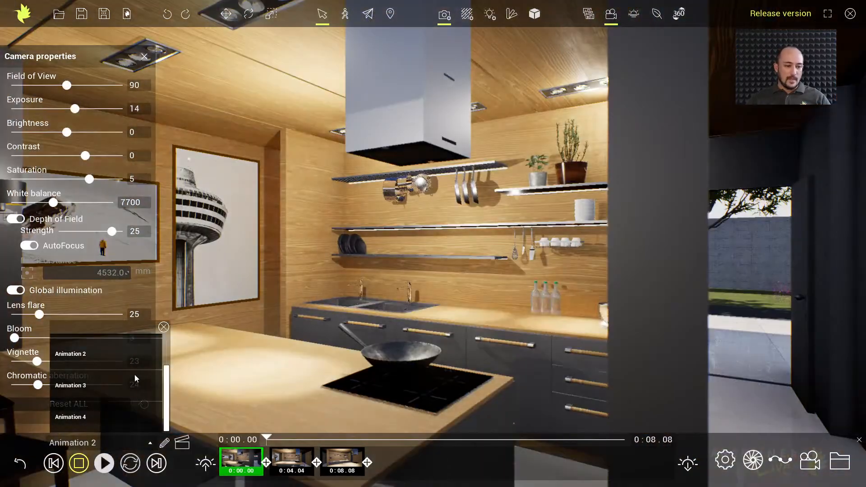
{"action": "left_click", "coordinate": [164, 328]}
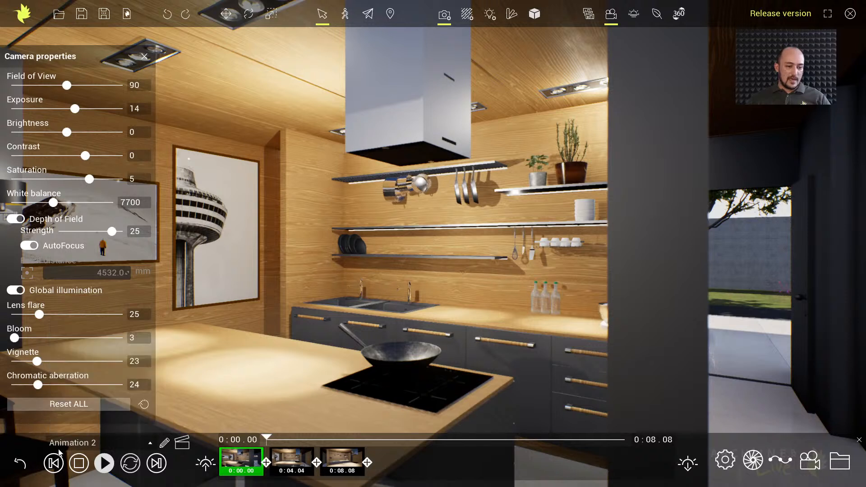
{"action": "left_click", "coordinate": [17, 469]}
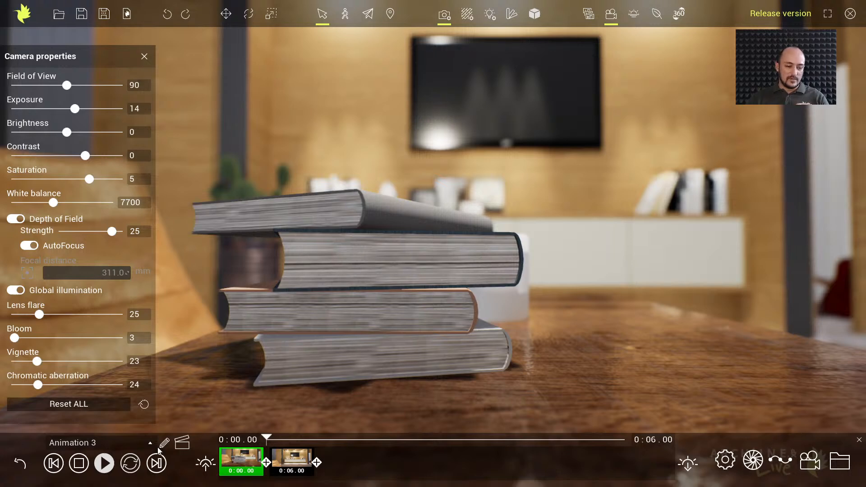
Leave the book animation, open the bedroom animation to examine its timeline, and return to the animation list
{"action": "left_click", "coordinate": [20, 464]}
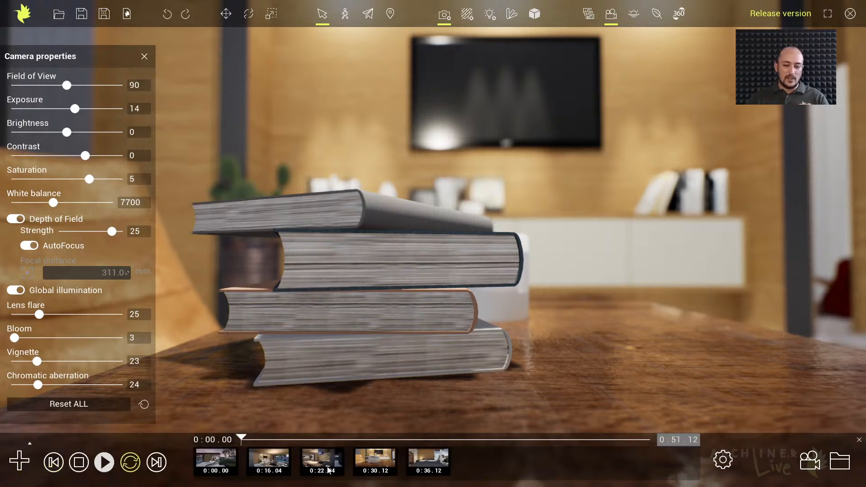
{"action": "left_click", "coordinate": [423, 456]}
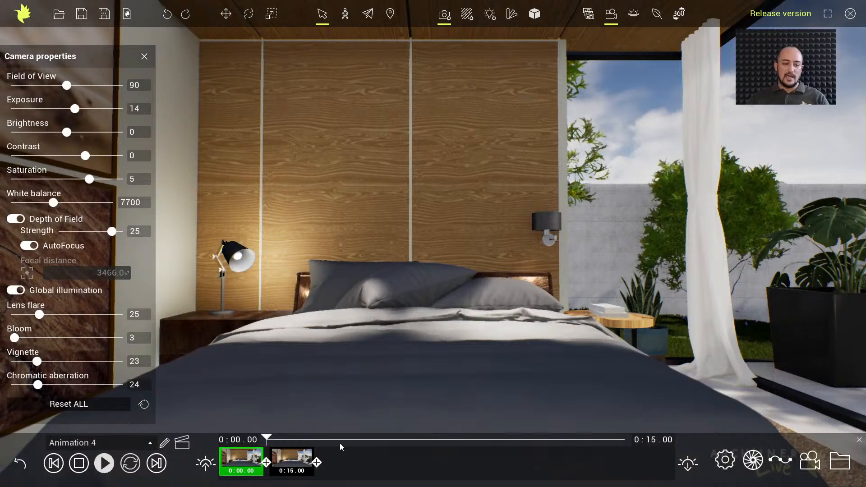
{"action": "mouse_move", "coordinate": [268, 439]}
{"action": "left_mouse_down"}
{"action": "mouse_move", "coordinate": [456, 440]}
{"action": "mouse_move", "coordinate": [261, 443]}
{"action": "left_mouse_up"}
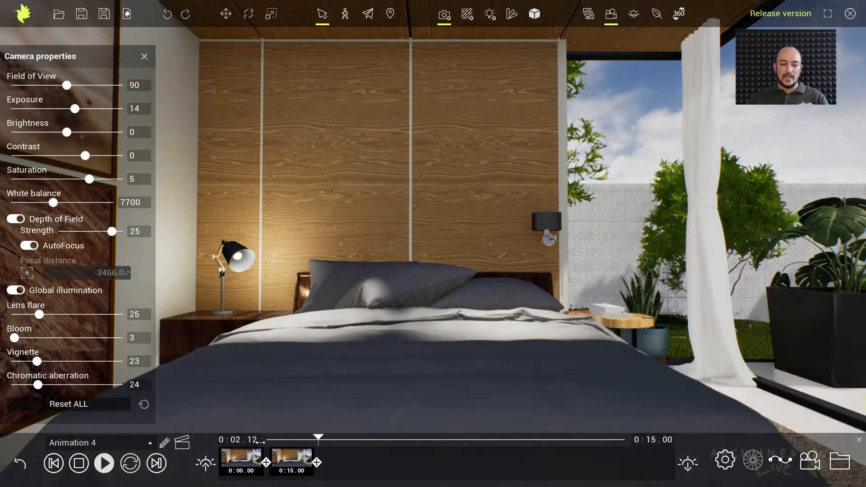
{"action": "left_click", "coordinate": [21, 465]}
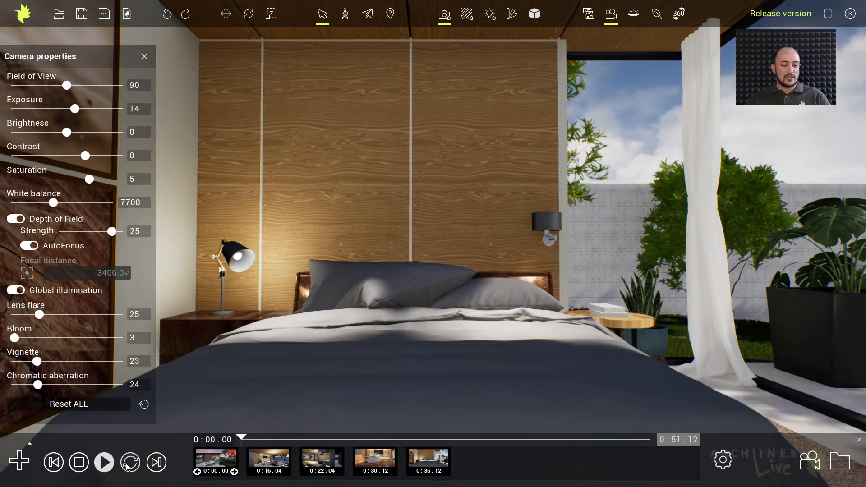
Play all the animations as one sequence, stop the playback, and close the camera properties
{"action": "left_click", "coordinate": [109, 468]}
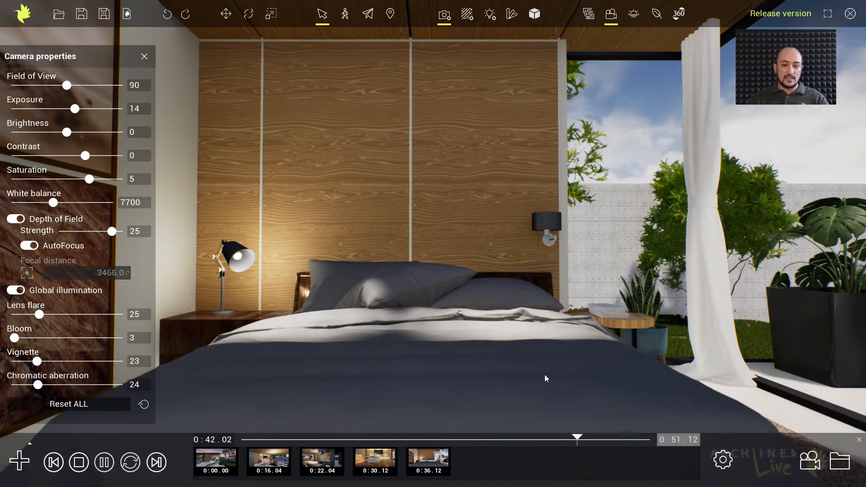
{"action": "left_click", "coordinate": [79, 463]}
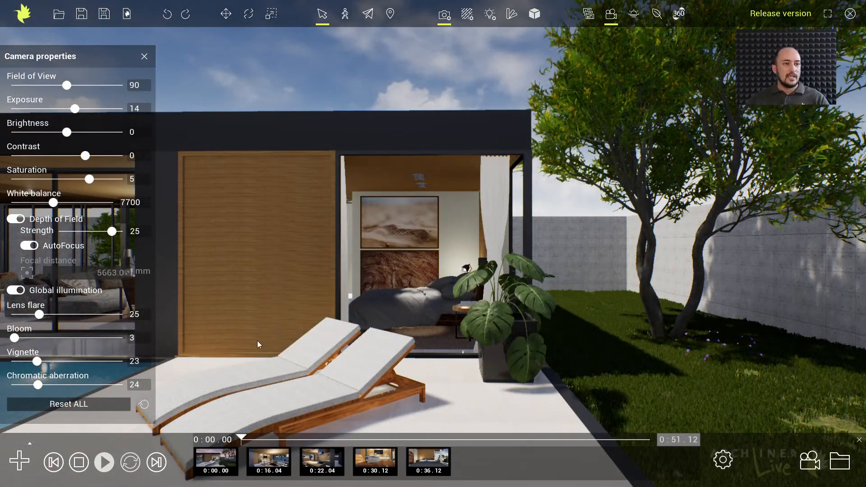
{"action": "left_click", "coordinate": [145, 57]}
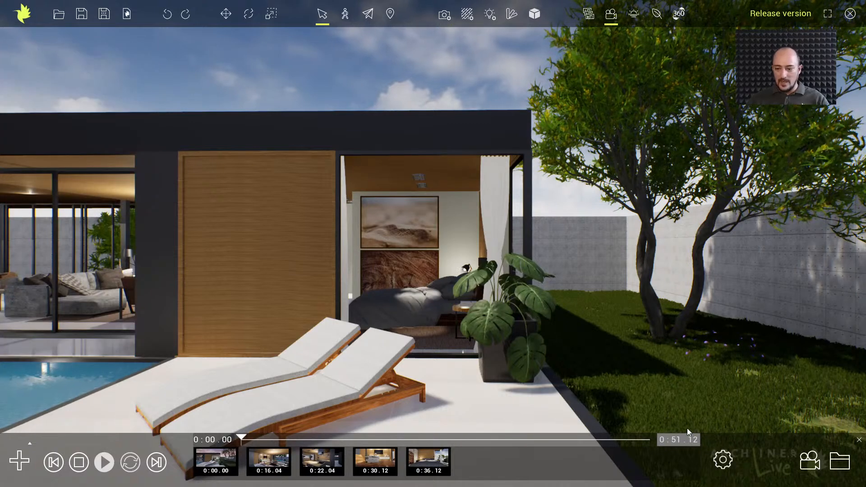
Turn on transitions for the animation sequence, with 1.0 s fade in, crossfade and fade out times and a 25 fps framerate
{"action": "left_click", "coordinate": [723, 461]}
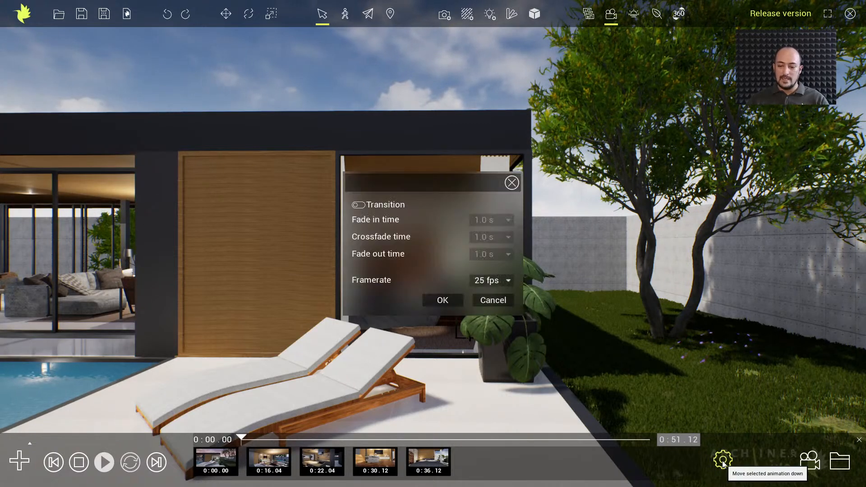
{"action": "left_click", "coordinate": [359, 205]}
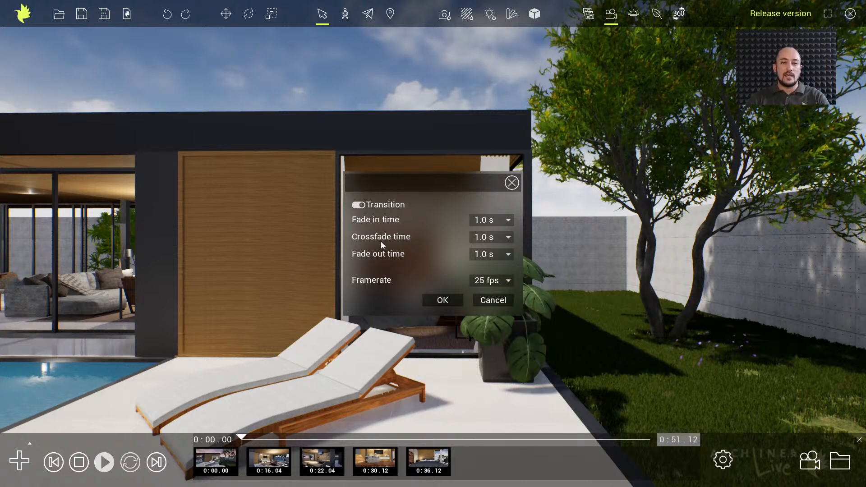
{"action": "left_click", "coordinate": [508, 221]}
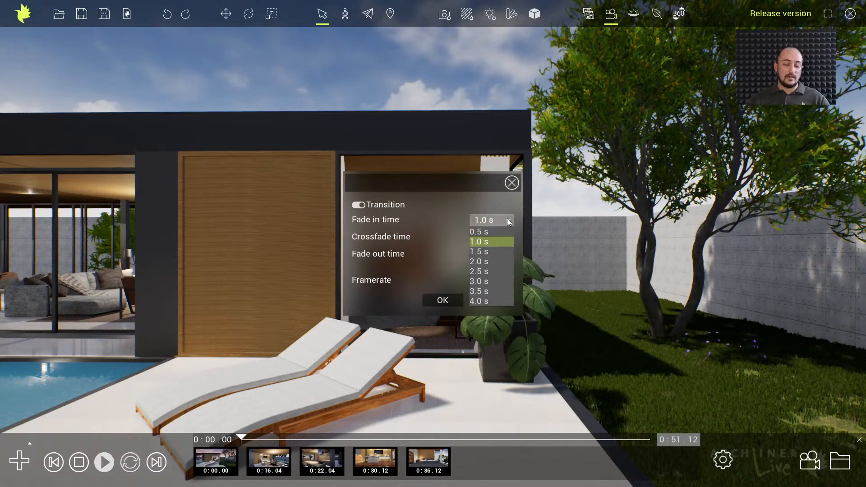
{"action": "left_click", "coordinate": [509, 221]}
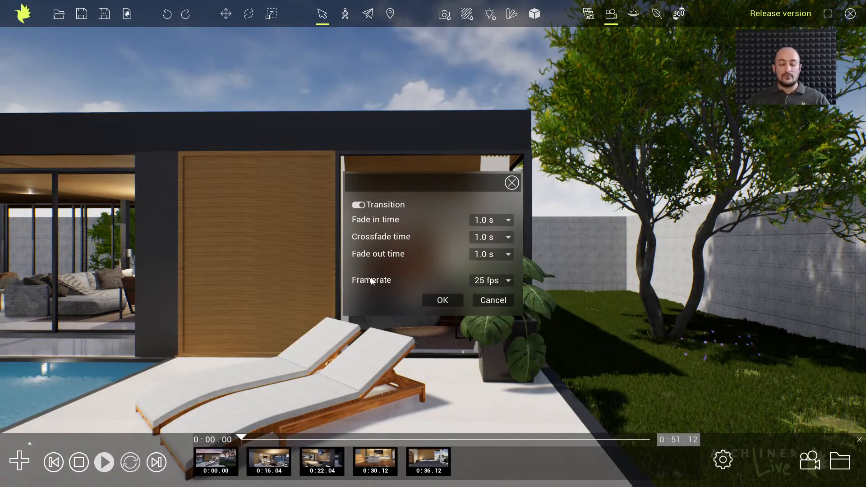
{"action": "left_click", "coordinate": [500, 282]}
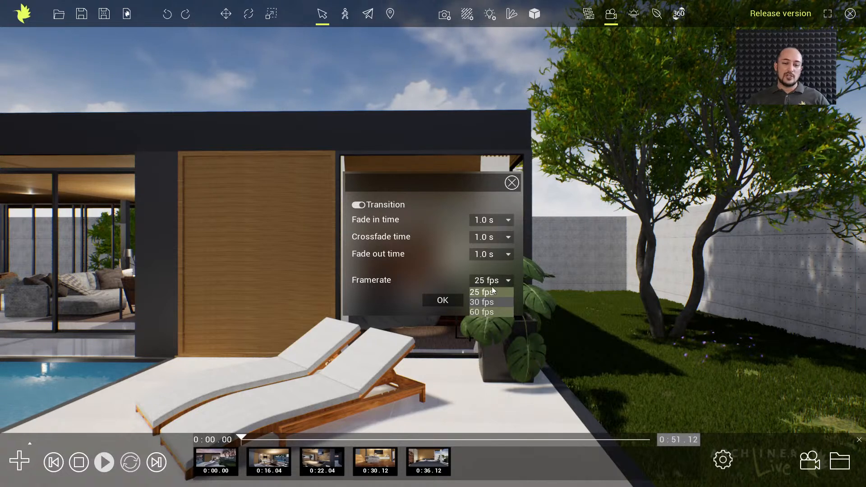
{"action": "left_click", "coordinate": [496, 283]}
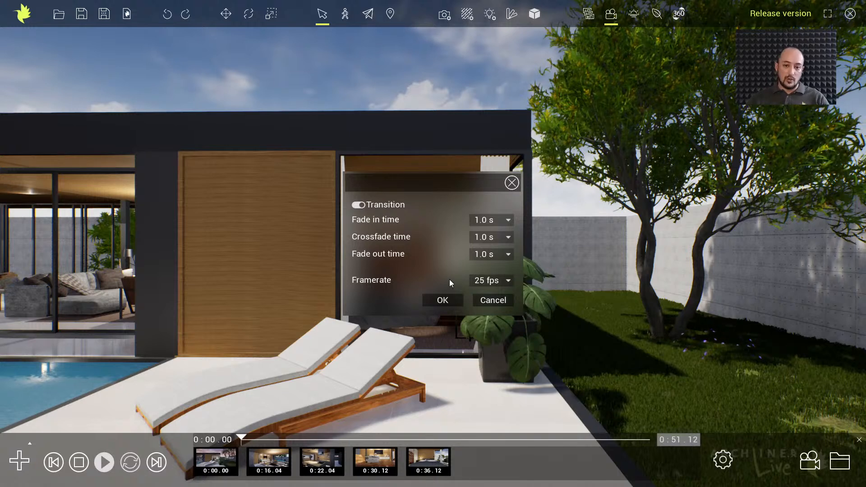
{"action": "left_click", "coordinate": [370, 208]}
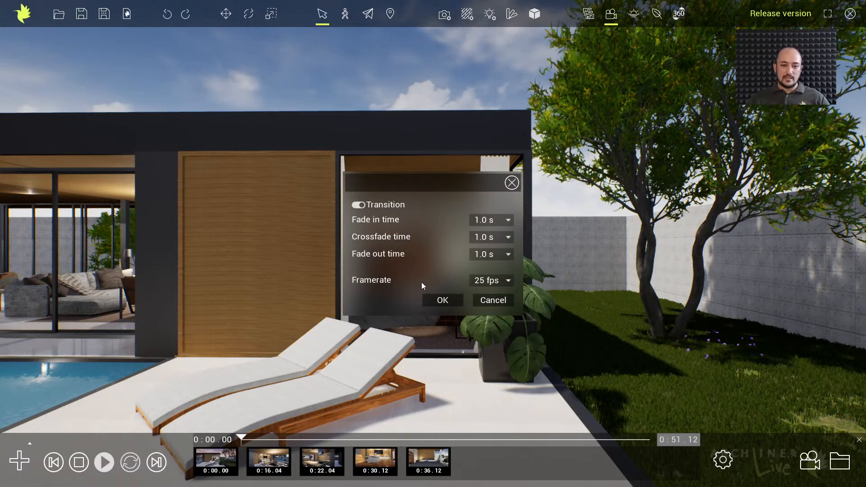
{"action": "left_click", "coordinate": [441, 300]}
Play the combined sequence to examine the transitions between the animations, stop the playback, and check the transition settings again
{"action": "left_click_drag", "start_coordinate": [242, 438], "coordinate": [345, 440]}
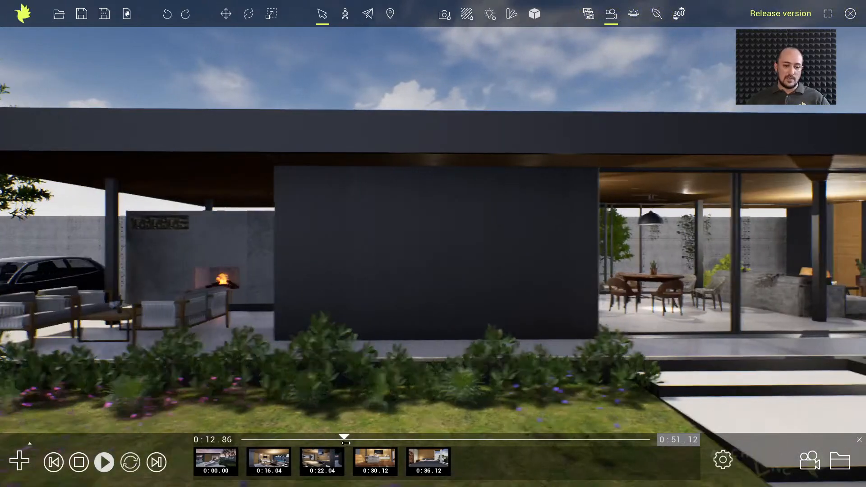
{"action": "left_click", "coordinate": [104, 462]}
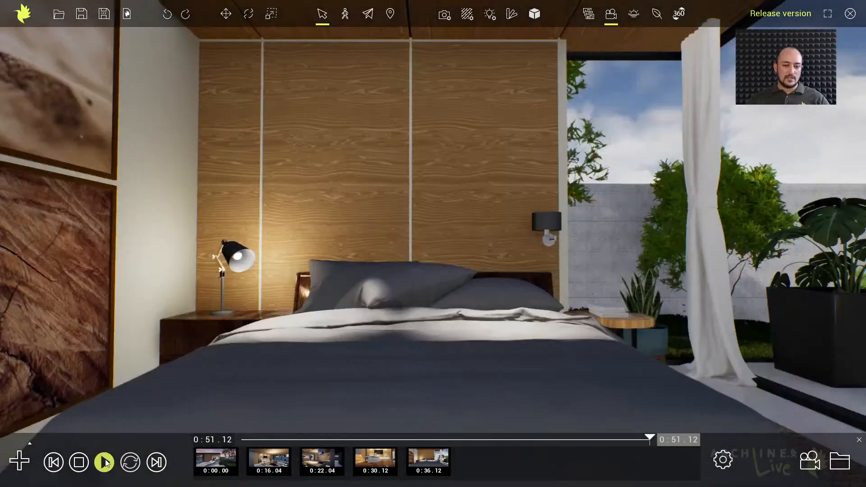
{"action": "left_click", "coordinate": [81, 464]}
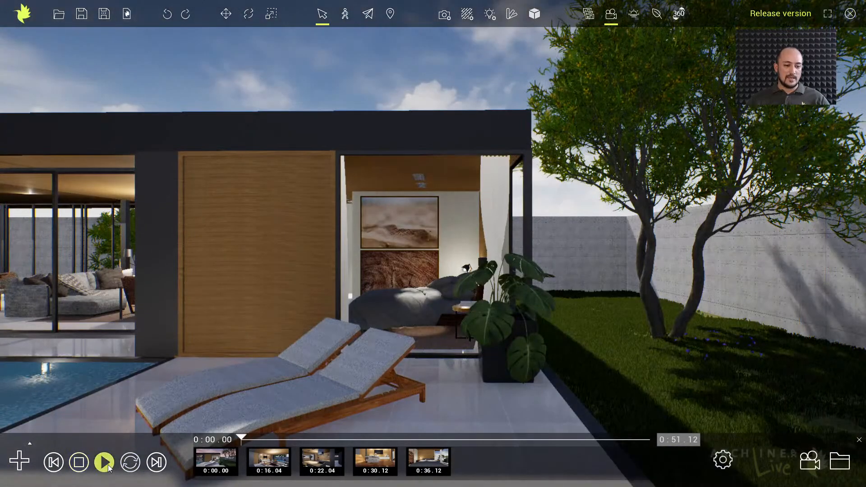
{"action": "left_click", "coordinate": [105, 462]}
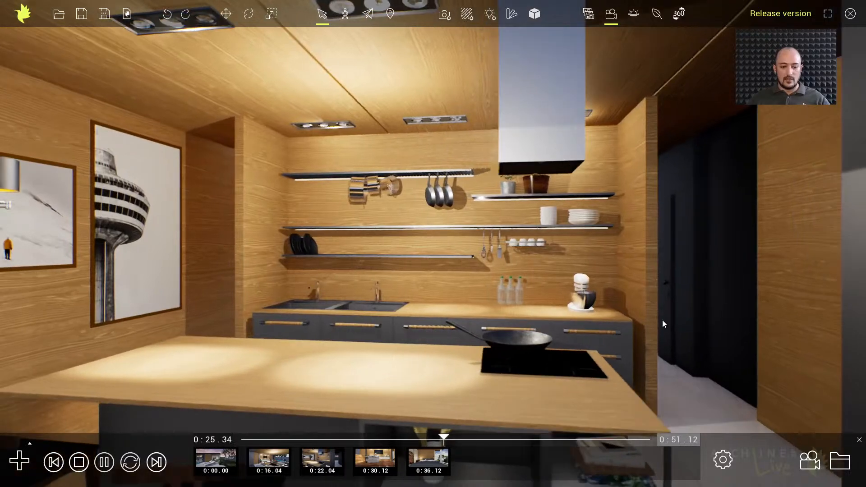
{"action": "left_click", "coordinate": [105, 462]}
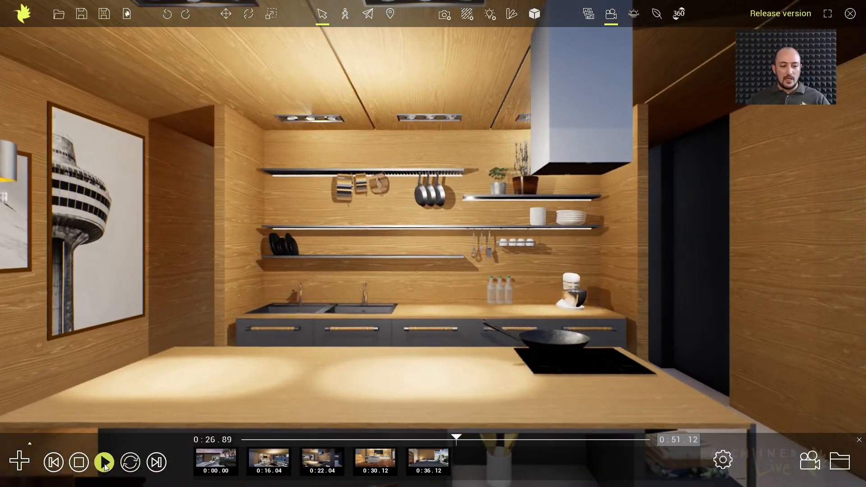
{"action": "left_click", "coordinate": [79, 462]}
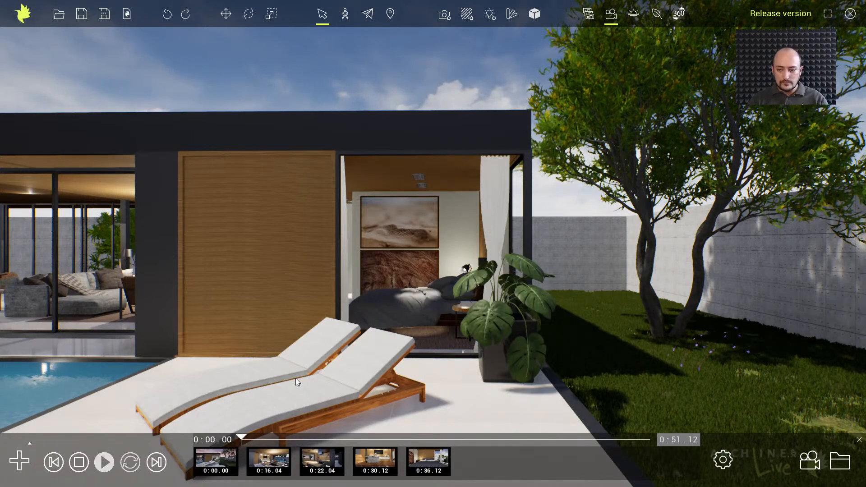
{"action": "left_click", "coordinate": [728, 470]}
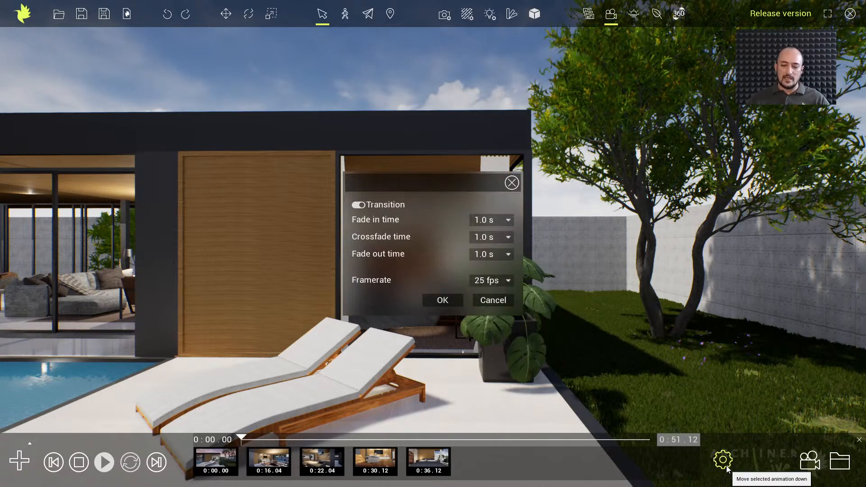
{"action": "left_click", "coordinate": [512, 179]}
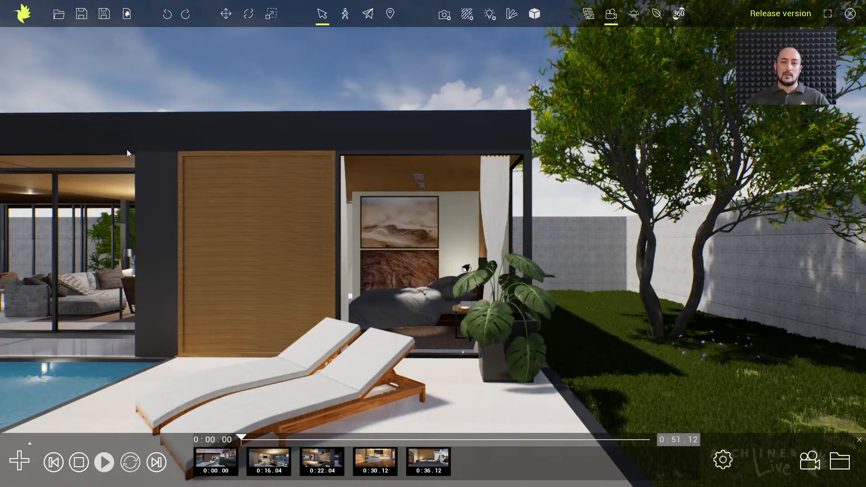
Open the program options, decline saving the project, view the snapshot and animation resolution choices, and cancel the options
{"action": "left_click", "coordinate": [22, 17]}
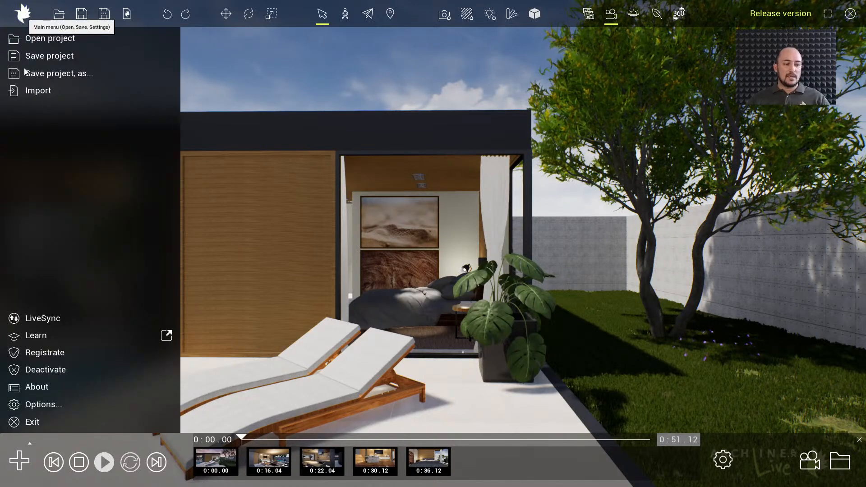
{"action": "left_click", "coordinate": [50, 406]}
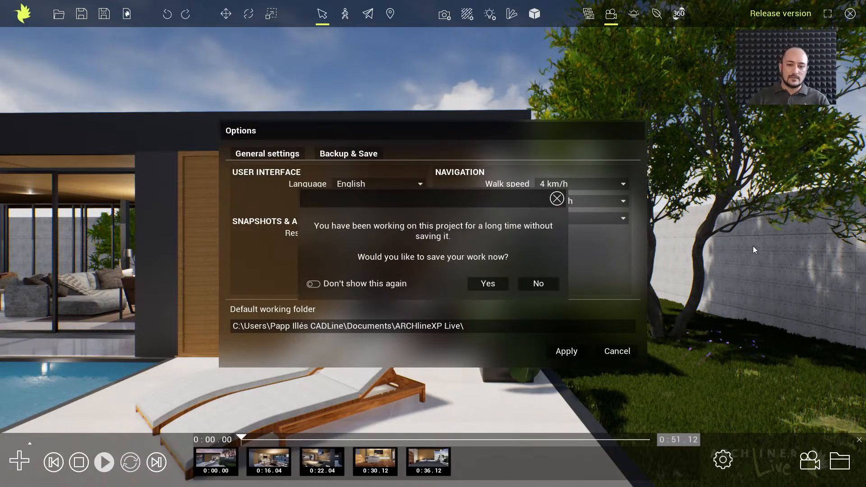
{"action": "left_click", "coordinate": [529, 284]}
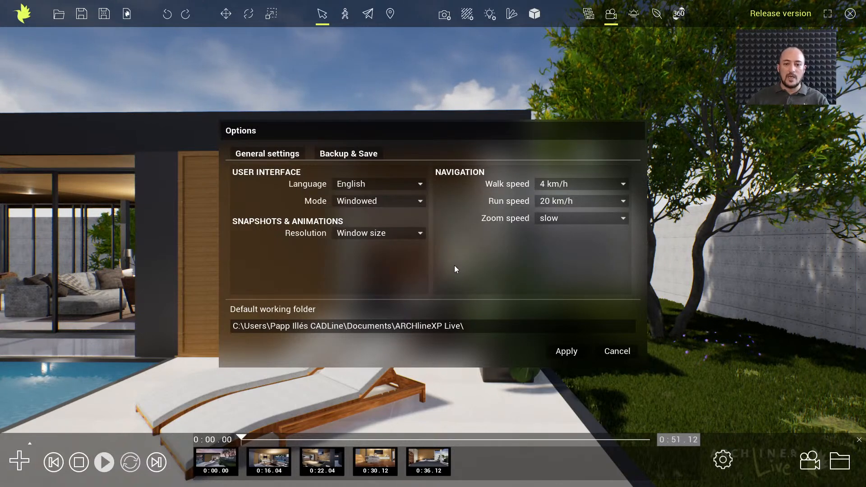
{"action": "left_click", "coordinate": [395, 235]}
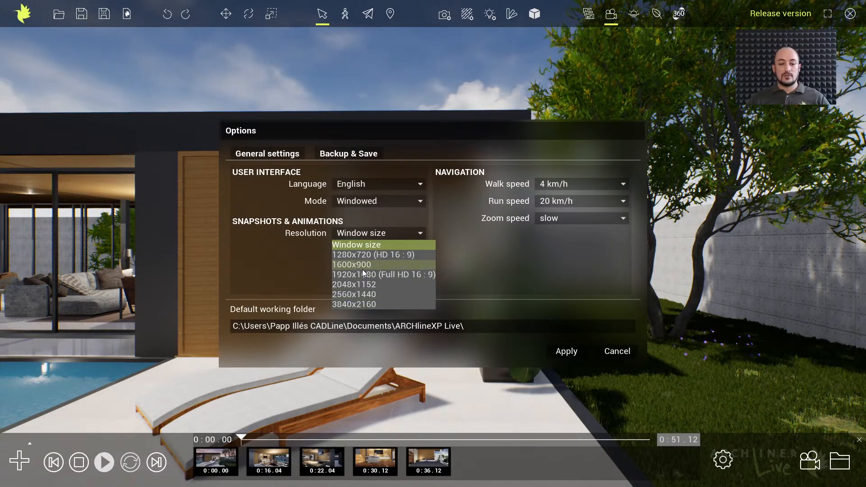
{"action": "left_click", "coordinate": [420, 234]}
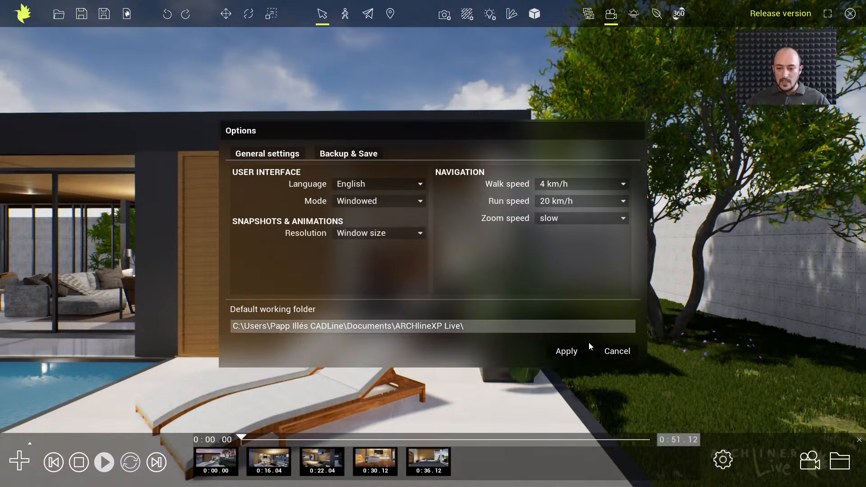
{"action": "left_click", "coordinate": [608, 353]}
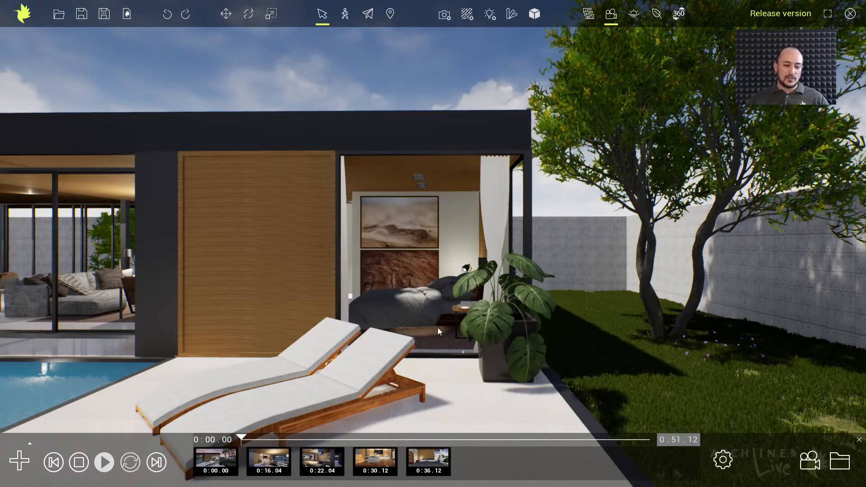
Open the first animation in director mode and examine its camera path and both keyframes from an external viewpoint
{"action": "left_click", "coordinate": [219, 459]}
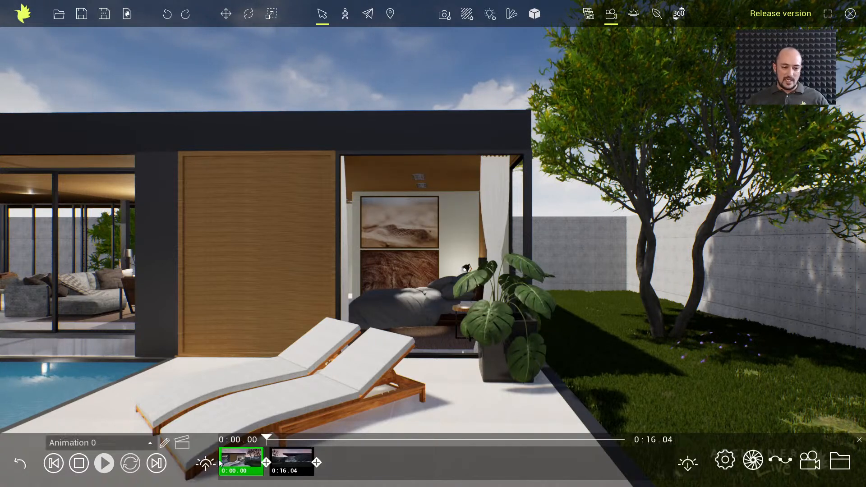
{"action": "left_click", "coordinate": [183, 443]}
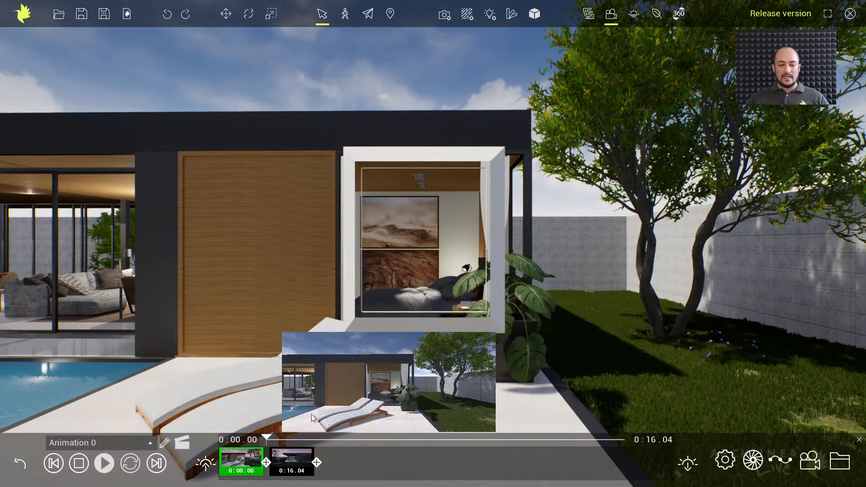
{"action": "left_click_drag", "start_coordinate": [279, 437], "coordinate": [398, 438]}
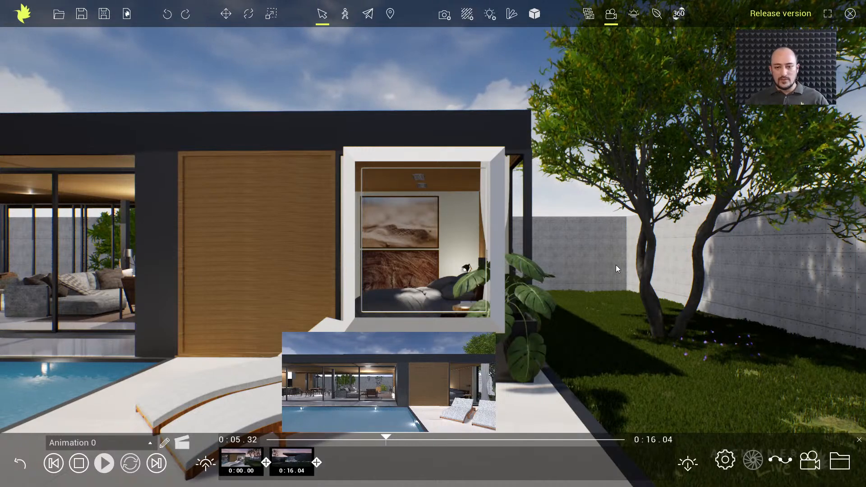
{"action": "scroll", "coordinate": [593, 275], "scroll_direction": "down", "scroll_amount": 5}
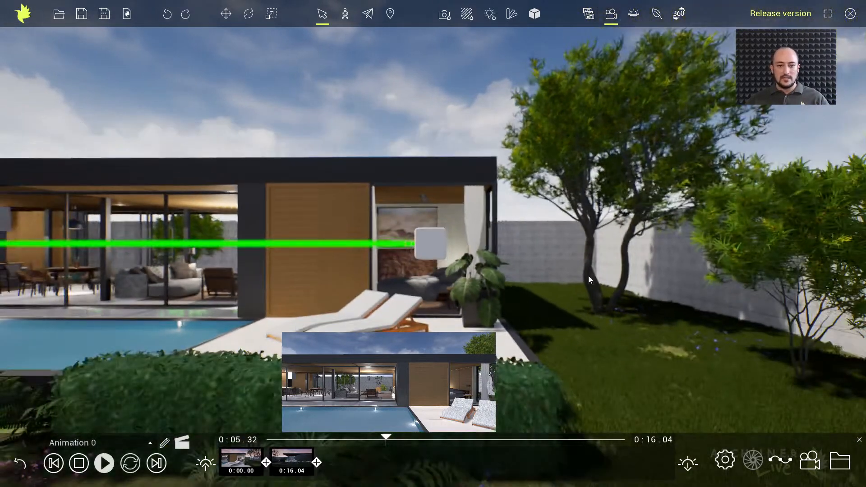
{"action": "left_click_drag", "start_coordinate": [588, 275], "coordinate": [477, 272]}
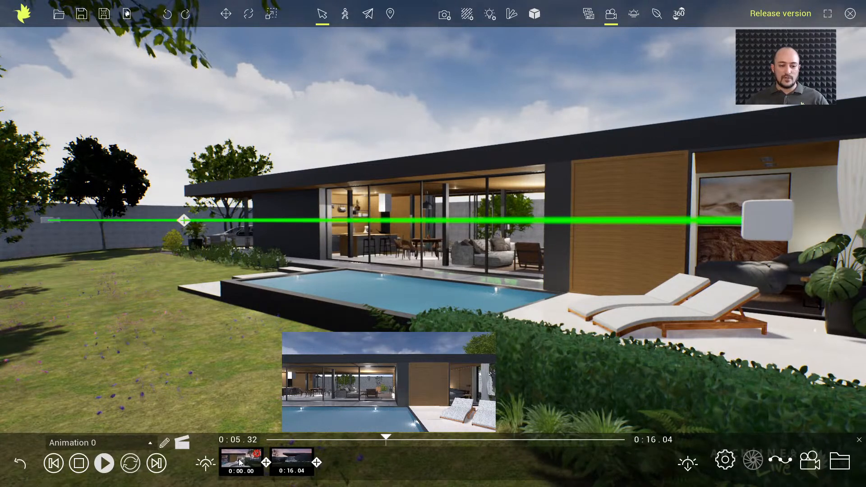
{"action": "left_click", "coordinate": [239, 459]}
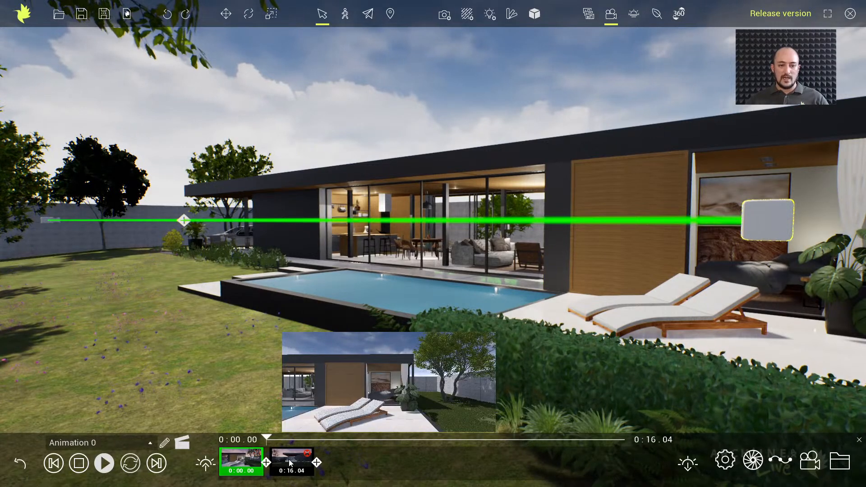
{"action": "left_click", "coordinate": [290, 462]}
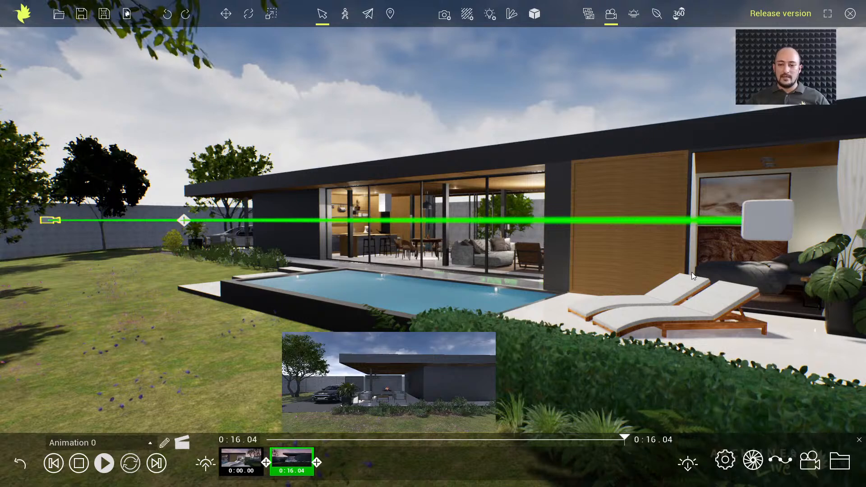
Lower the first keyframe's camera to about hedge height and shift it along the path to the edge of the pool
{"action": "left_click", "coordinate": [767, 229]}
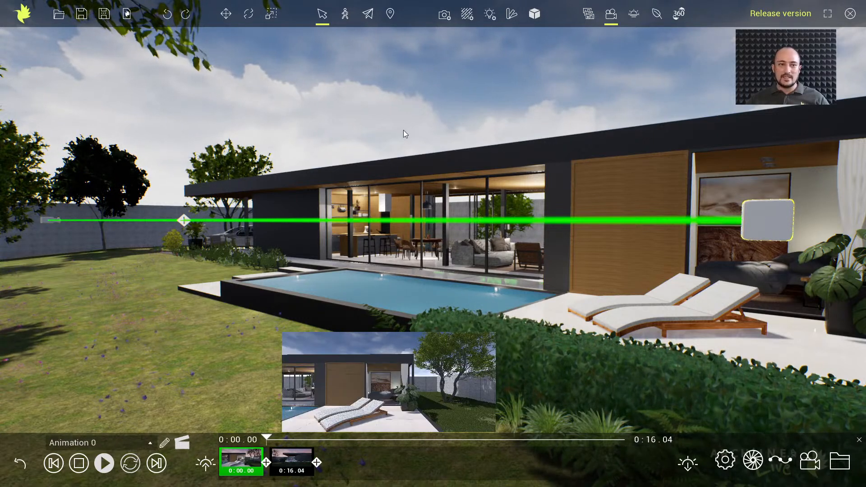
{"action": "left_click", "coordinate": [226, 13]}
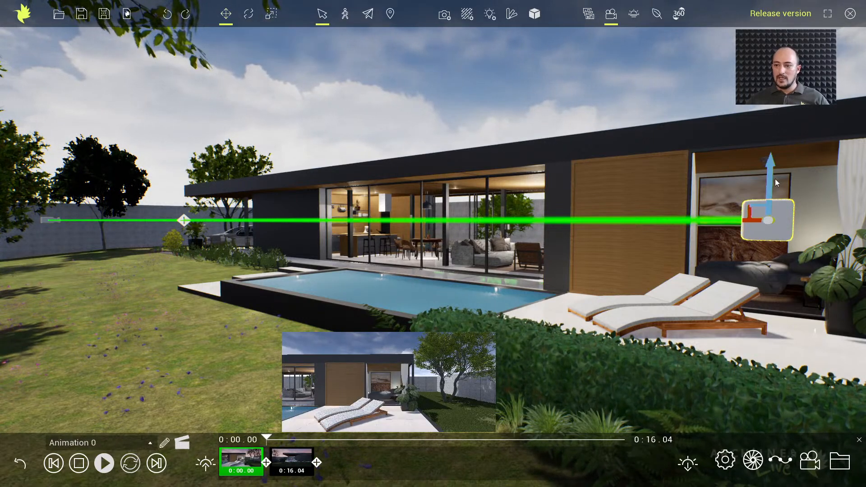
{"action": "left_click_drag", "start_coordinate": [772, 179], "coordinate": [759, 354]}
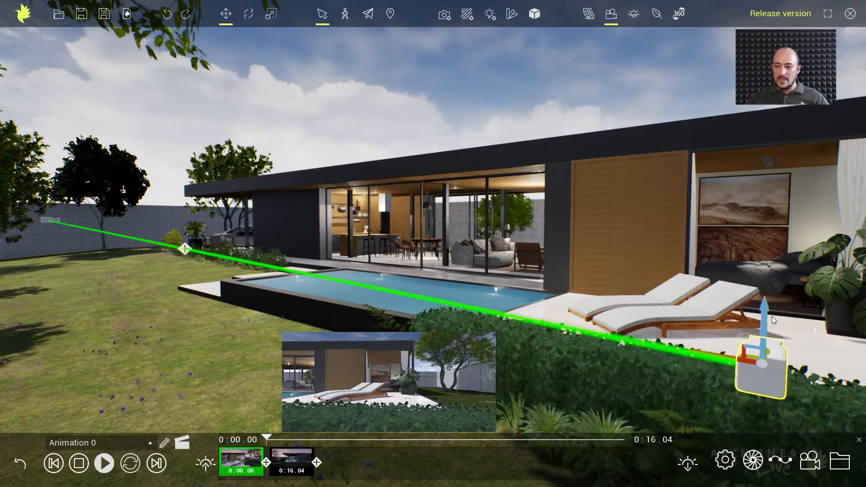
{"action": "left_click_drag", "start_coordinate": [768, 312], "coordinate": [767, 322]}
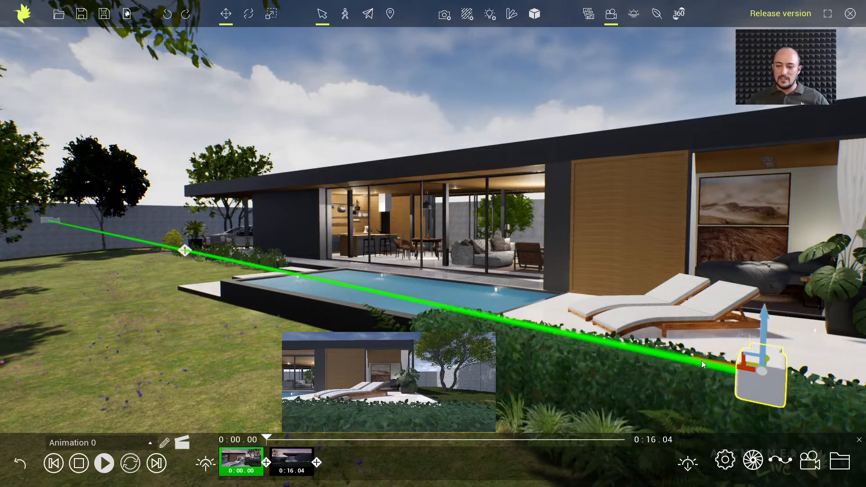
{"action": "left_click_drag", "start_coordinate": [707, 363], "coordinate": [427, 306]}
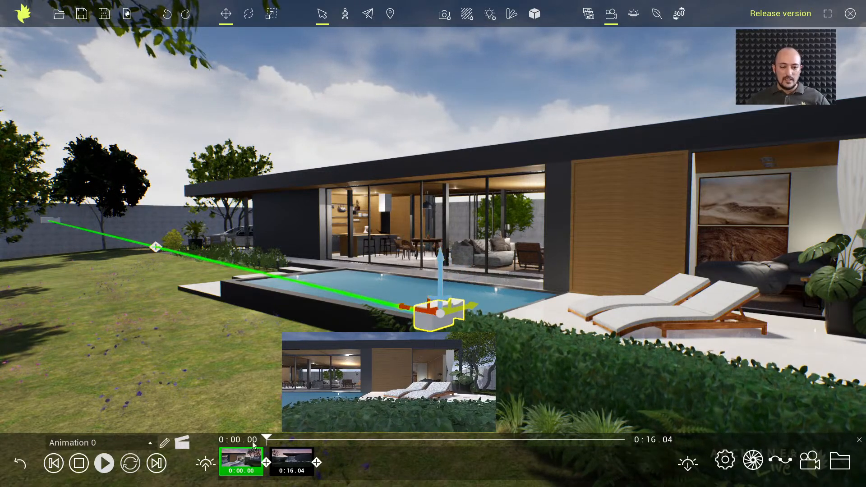
Play the edited animation to check its new camera path, and return to the animation list
{"action": "key", "text": "space"}
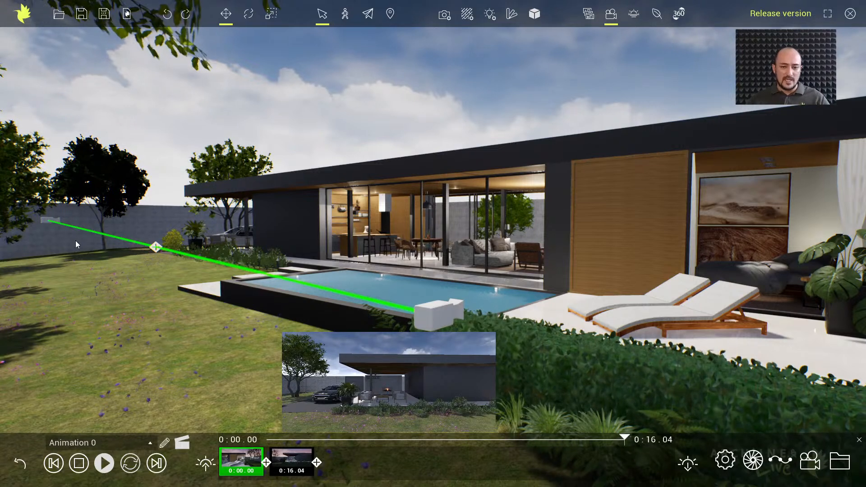
{"action": "left_click", "coordinate": [20, 464]}
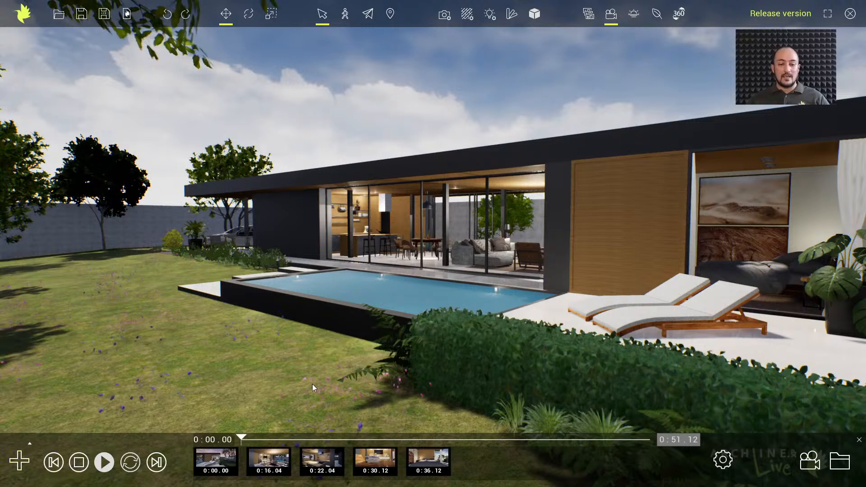
Open Animation 1, the living-room animation, from the animation sequence for editing
{"action": "left_click", "coordinate": [323, 461]}
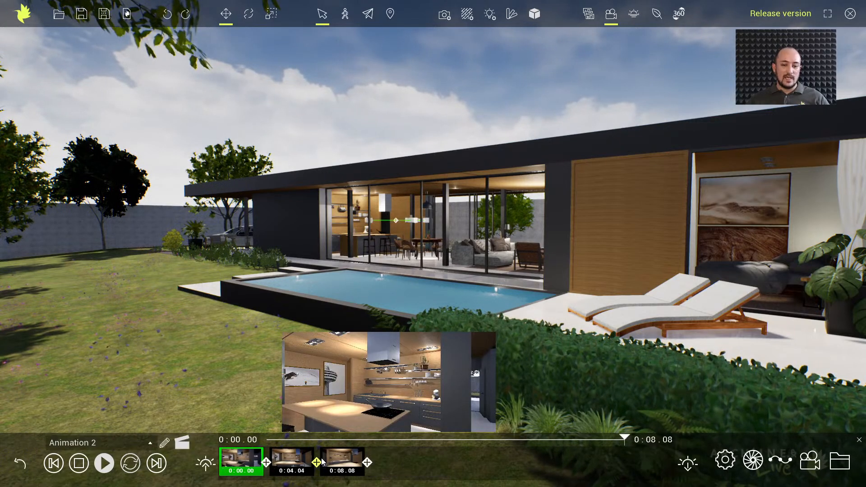
{"action": "left_click", "coordinate": [20, 463]}
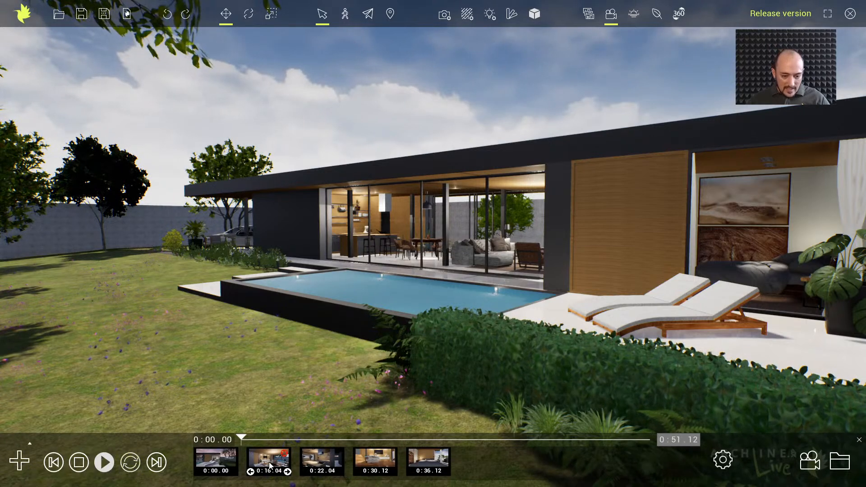
{"action": "left_click", "coordinate": [216, 459]}
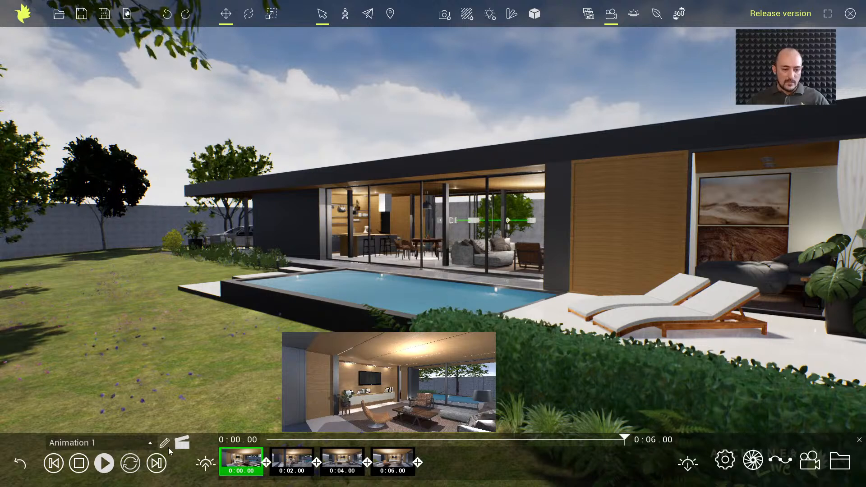
Leave director mode and play Animation 1 from its first keyframe to review the camera movement
{"action": "left_click", "coordinate": [184, 445]}
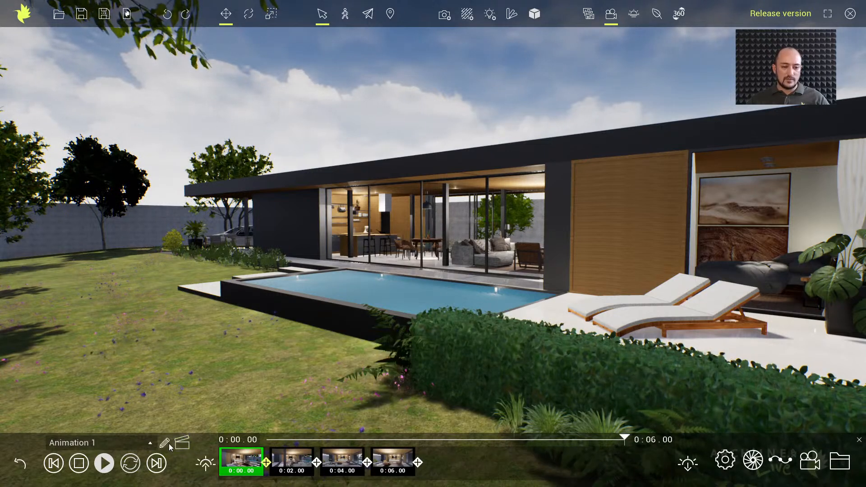
{"action": "left_click", "coordinate": [183, 443]}
{"action": "left_click", "coordinate": [183, 443]}
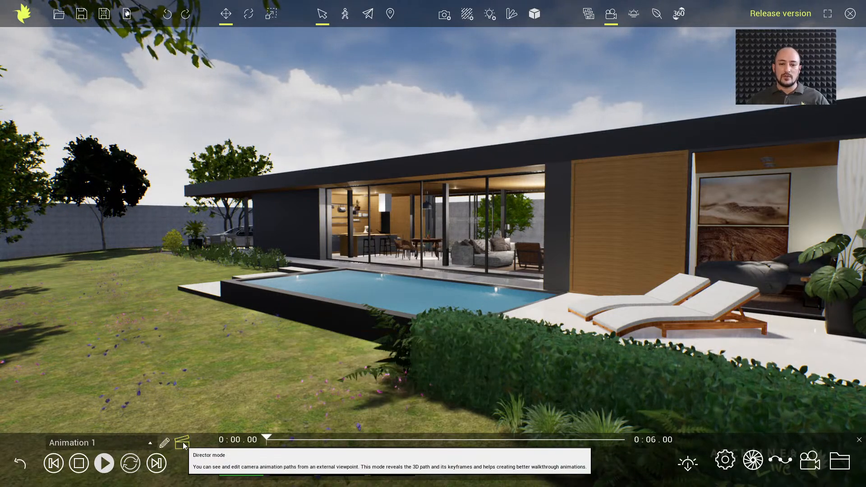
{"action": "left_click", "coordinate": [183, 444]}
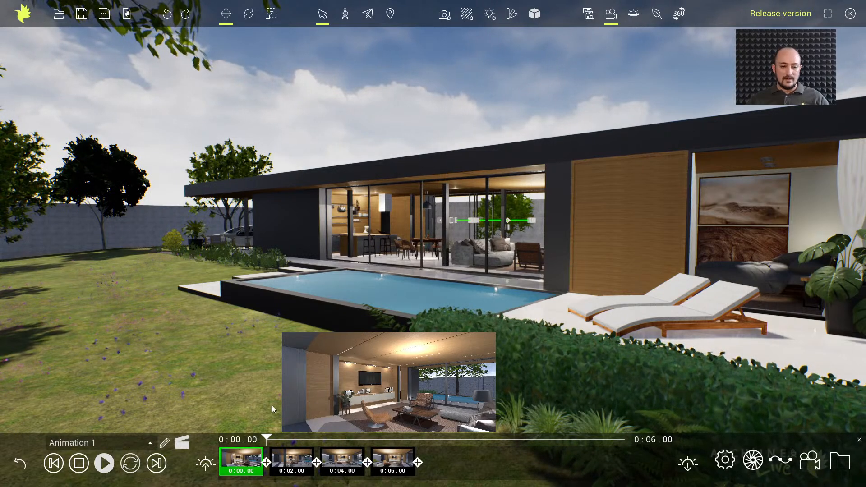
{"action": "left_click", "coordinate": [182, 443]}
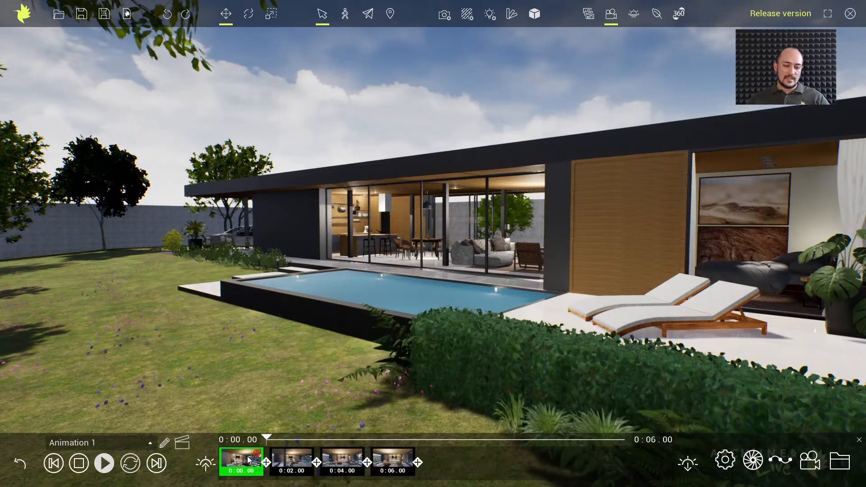
{"action": "left_click", "coordinate": [249, 460]}
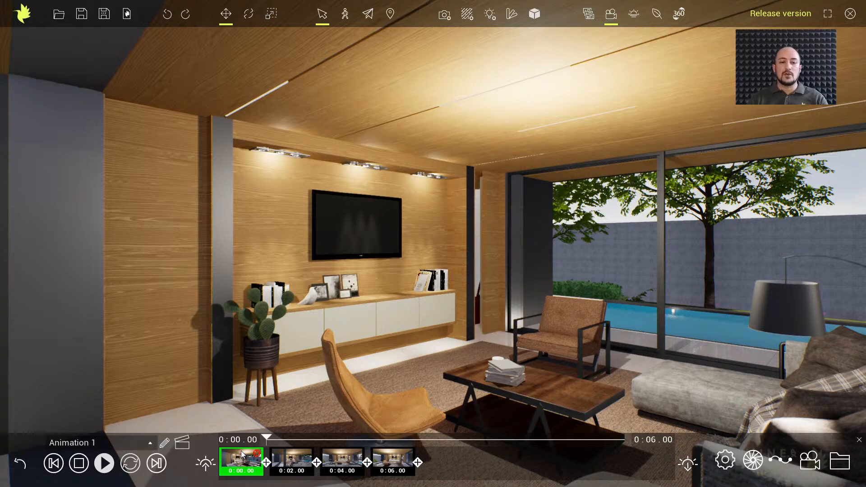
{"action": "left_click", "coordinate": [106, 464]}
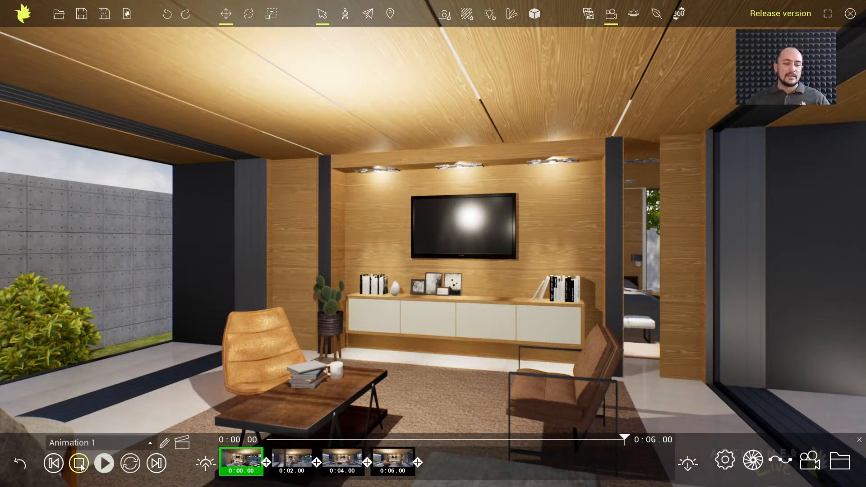
View the animation's camera path in director mode and delete the keyframe at 0:04.00
{"action": "left_click", "coordinate": [177, 445]}
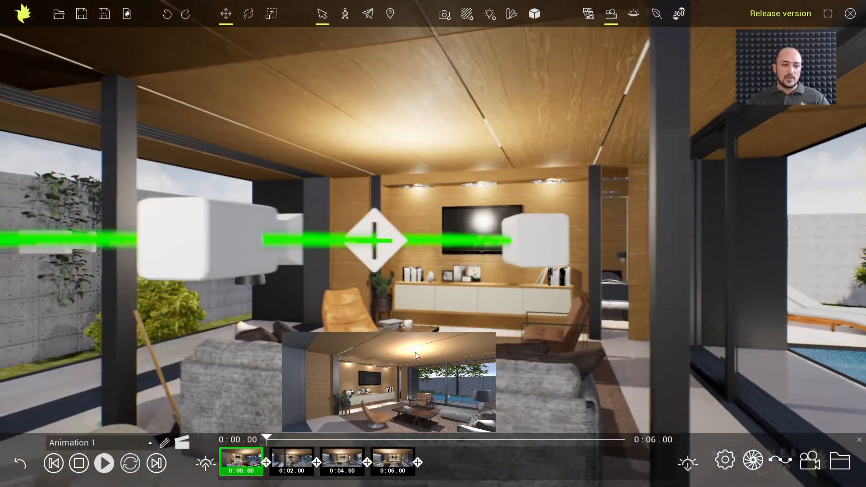
{"action": "middle_click_drag", "start_coordinate": [415, 352], "coordinate": [396, 371]}
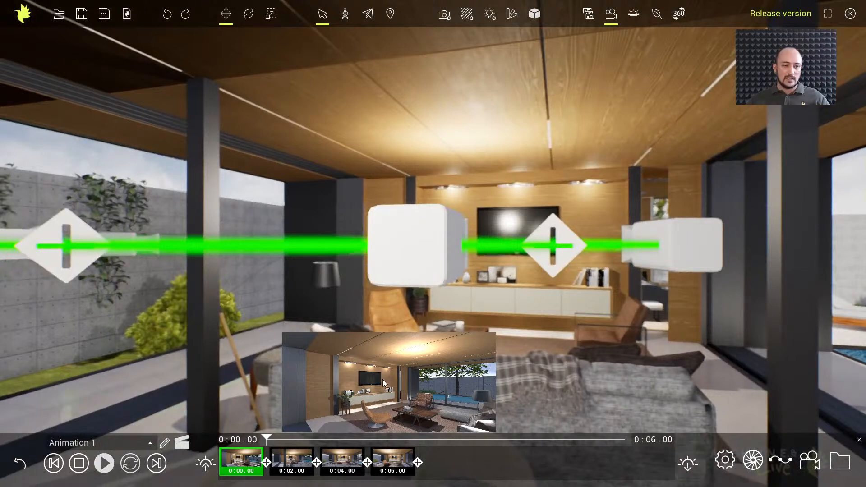
{"action": "right_click_drag", "start_coordinate": [383, 383], "coordinate": [388, 378]}
{"action": "scroll", "coordinate": [433, 299], "scroll_direction": "down", "scroll_amount": 3}
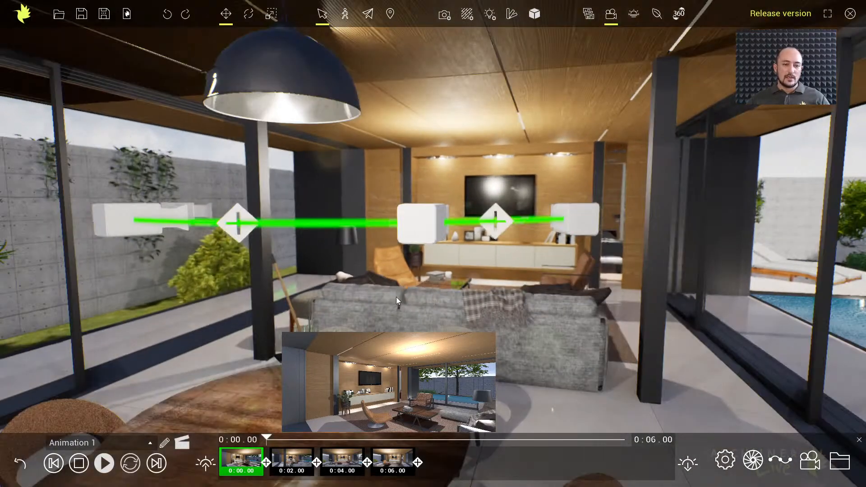
{"action": "middle_click_drag", "start_coordinate": [397, 297], "coordinate": [535, 358]}
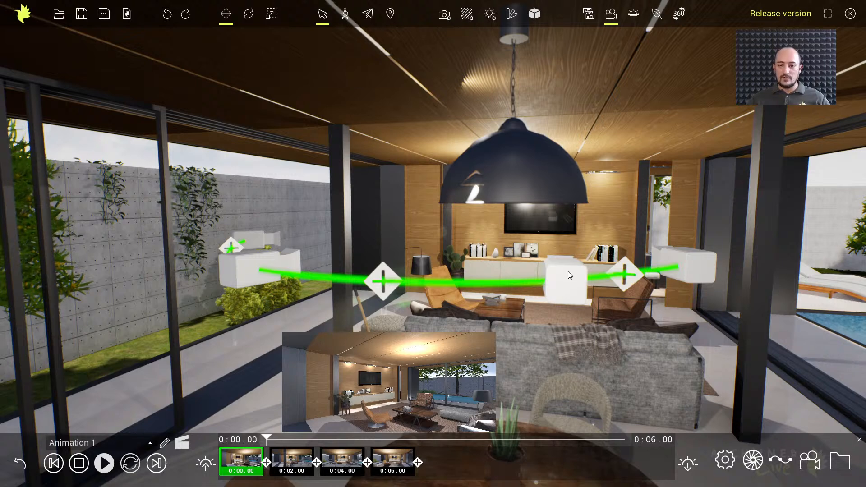
{"action": "left_click", "coordinate": [570, 282]}
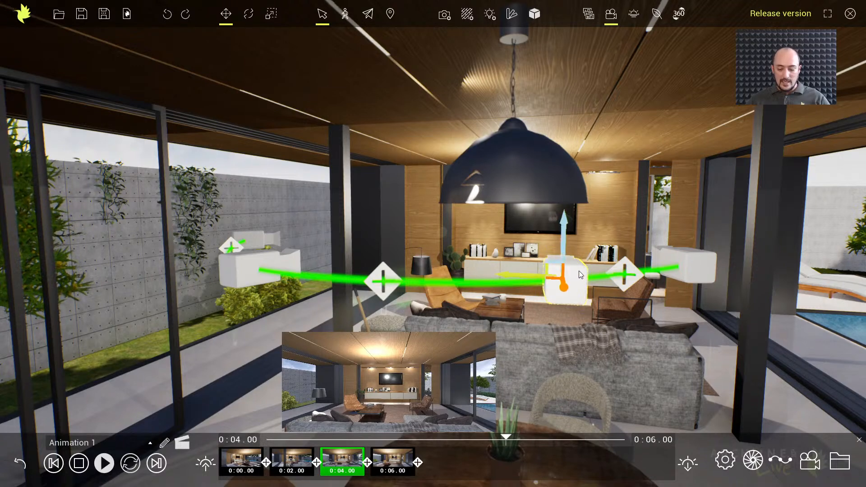
{"action": "key", "text": "Delete"}
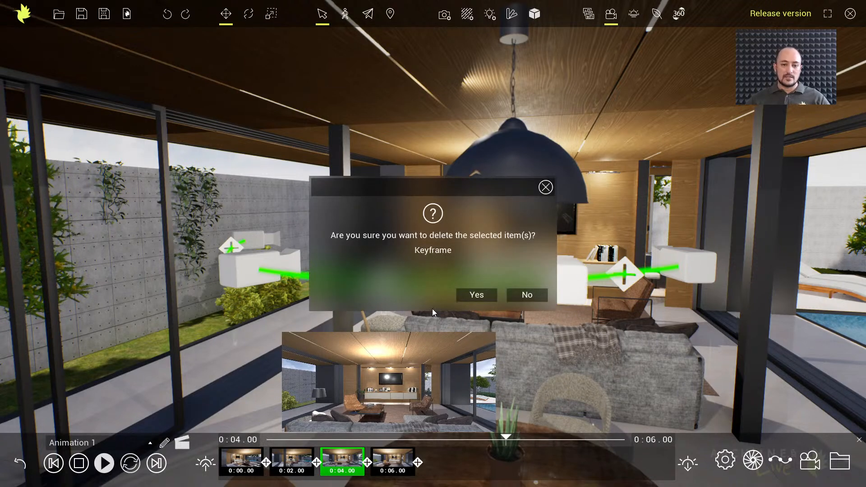
{"action": "left_click", "coordinate": [480, 297]}
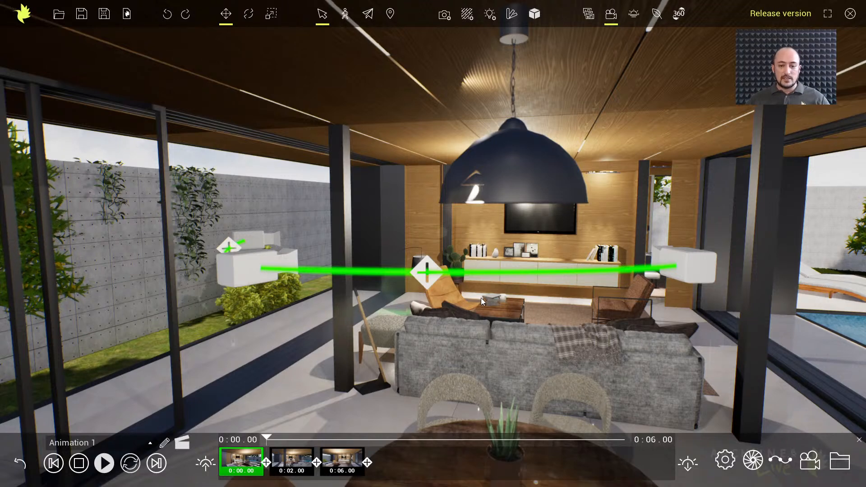
Insert a new keyframe on the camera path between the second keyframe and the last one
{"action": "middle_click_drag", "start_coordinate": [491, 302], "coordinate": [498, 304]}
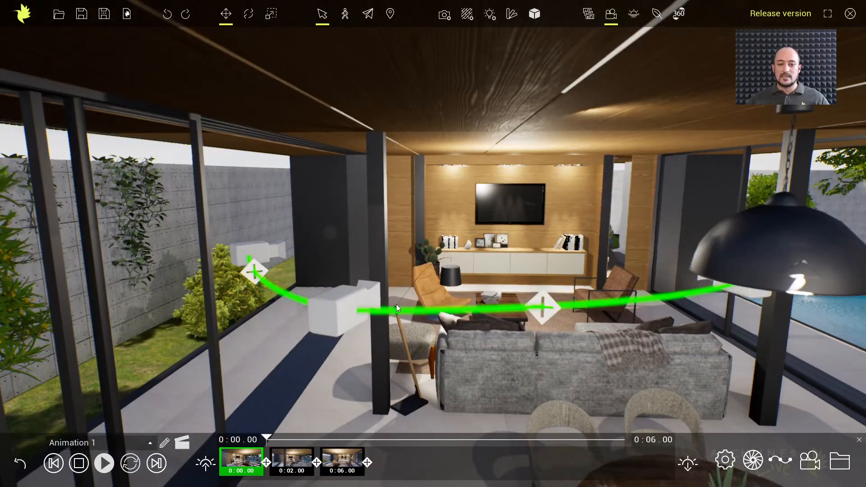
{"action": "left_click", "coordinate": [358, 303]}
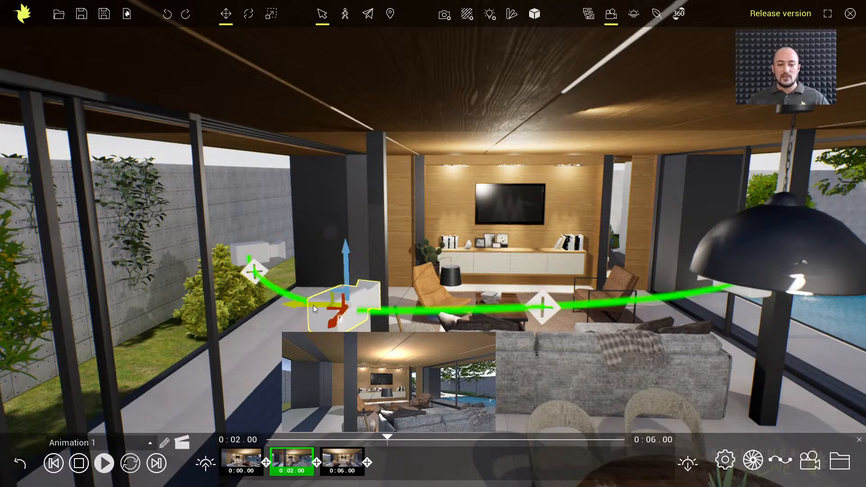
{"action": "left_click", "coordinate": [547, 314]}
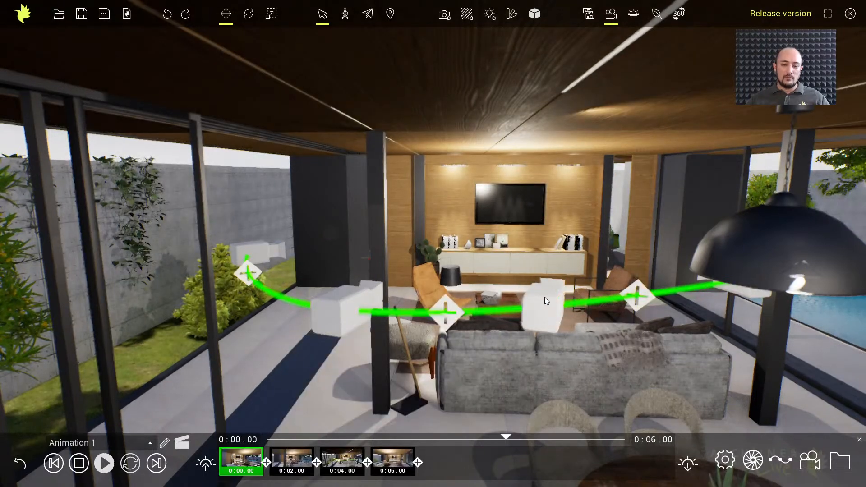
Lower the cameras of the new keyframe and the last keyframe to just above the sofa back
{"action": "left_click", "coordinate": [545, 304]}
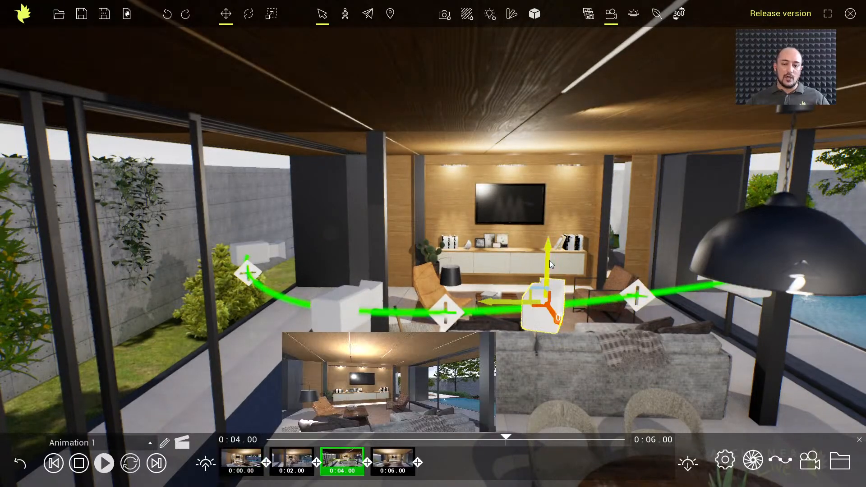
{"action": "left_click_drag", "start_coordinate": [549, 268], "coordinate": [588, 334]}
{"action": "middle_click_drag", "start_coordinate": [639, 336], "coordinate": [556, 292]}
{"action": "left_click", "coordinate": [651, 240]}
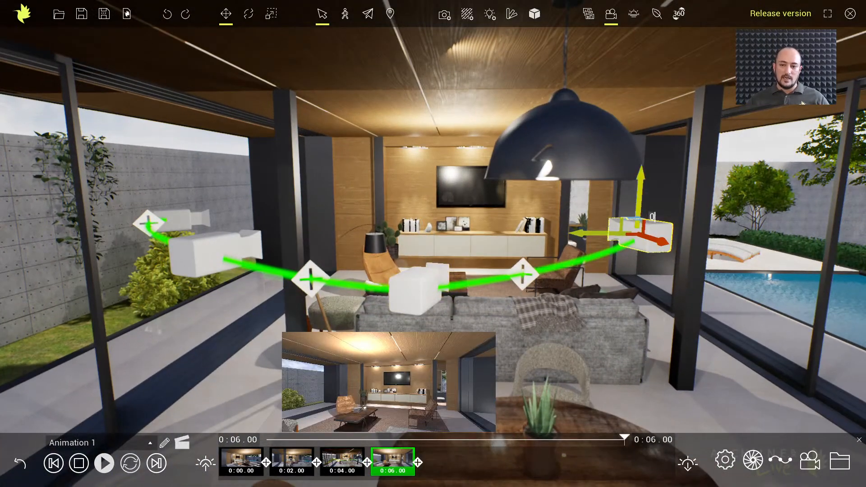
{"action": "left_click_drag", "start_coordinate": [640, 211], "coordinate": [643, 244]}
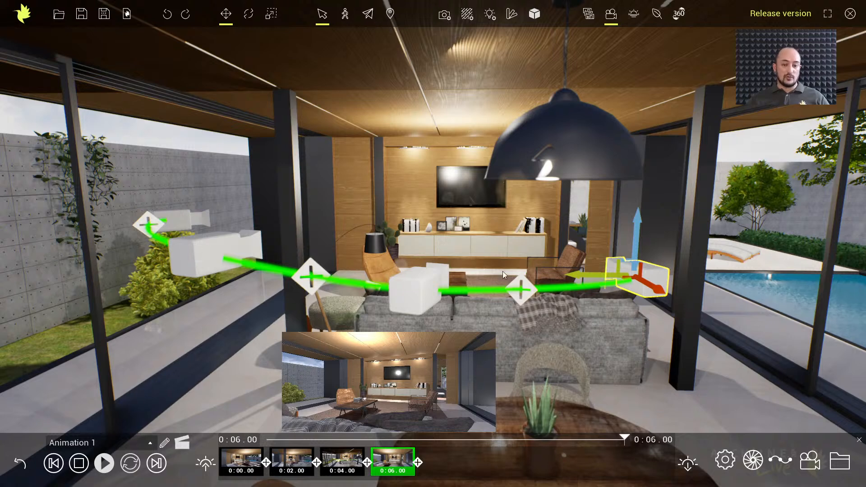
Leave director mode, play the edited animation from the start, and check the views of its third, last and first keyframes
{"action": "left_click", "coordinate": [183, 445]}
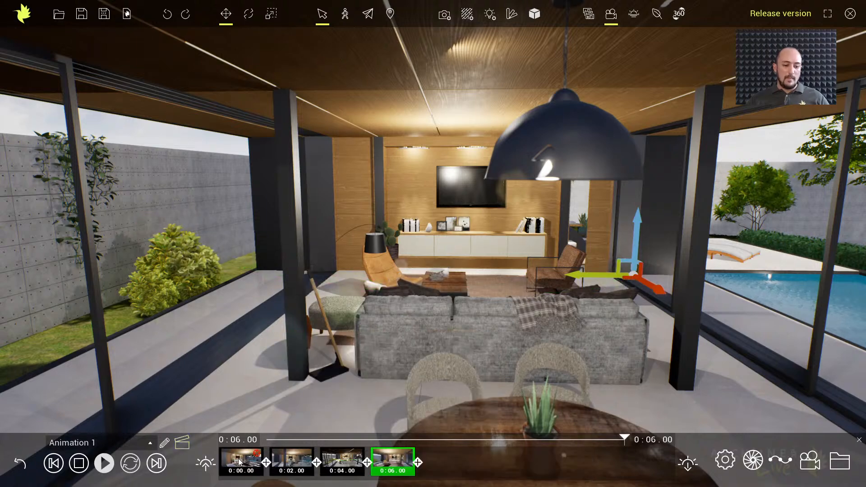
{"action": "left_click", "coordinate": [240, 459]}
{"action": "left_click", "coordinate": [104, 470]}
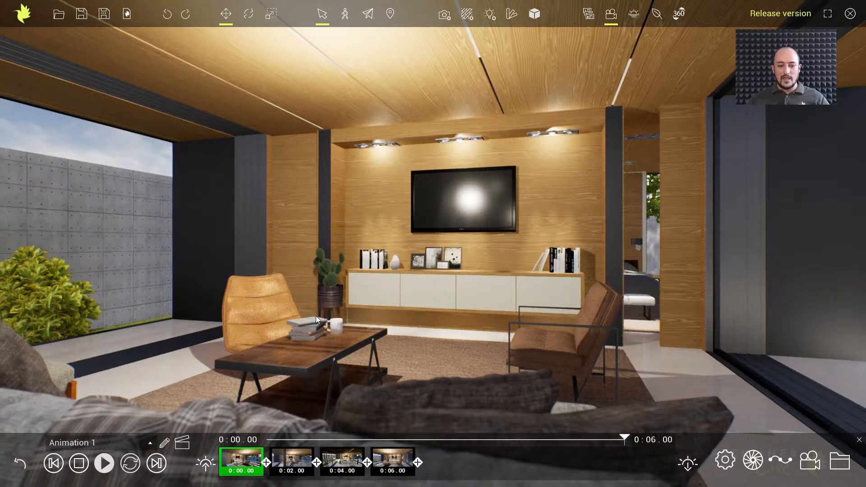
{"action": "left_click", "coordinate": [345, 462]}
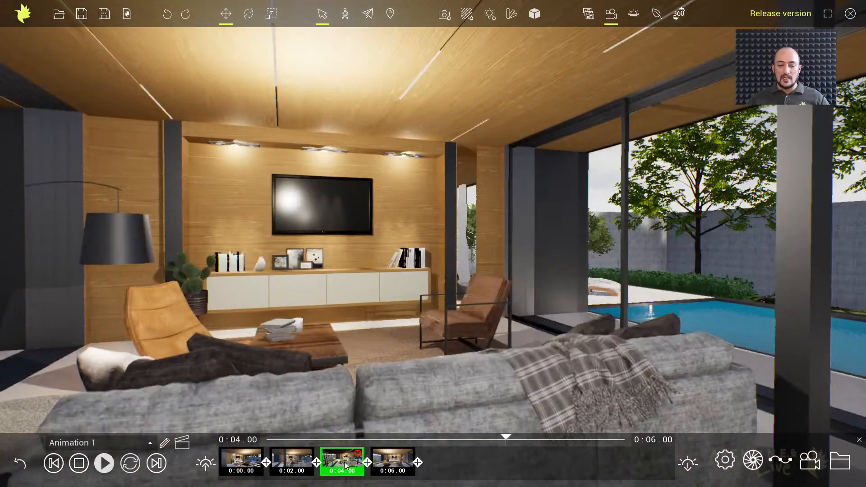
{"action": "left_click", "coordinate": [393, 461]}
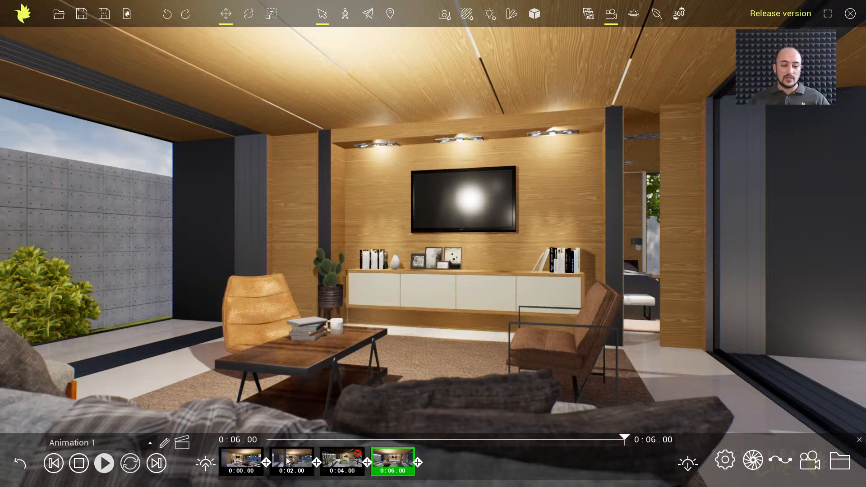
{"action": "left_click", "coordinate": [240, 458]}
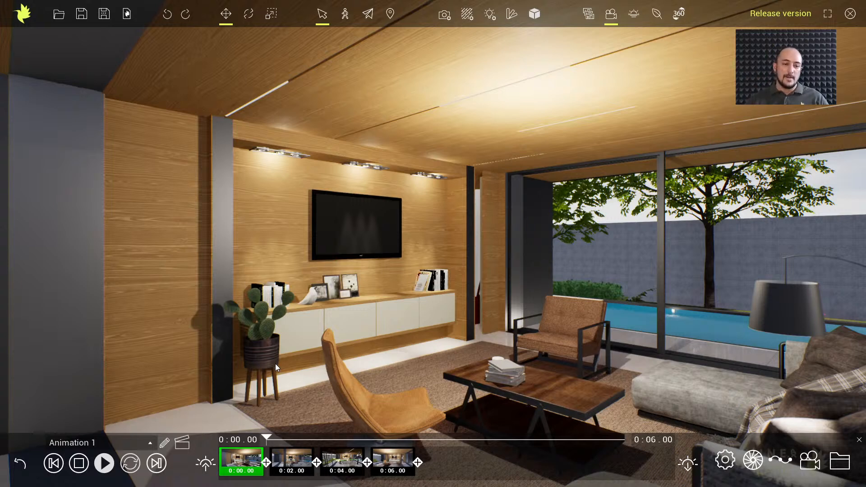
Show the list of saved views and look at the view images in the prefab_Final project folder
{"action": "left_click", "coordinate": [590, 15]}
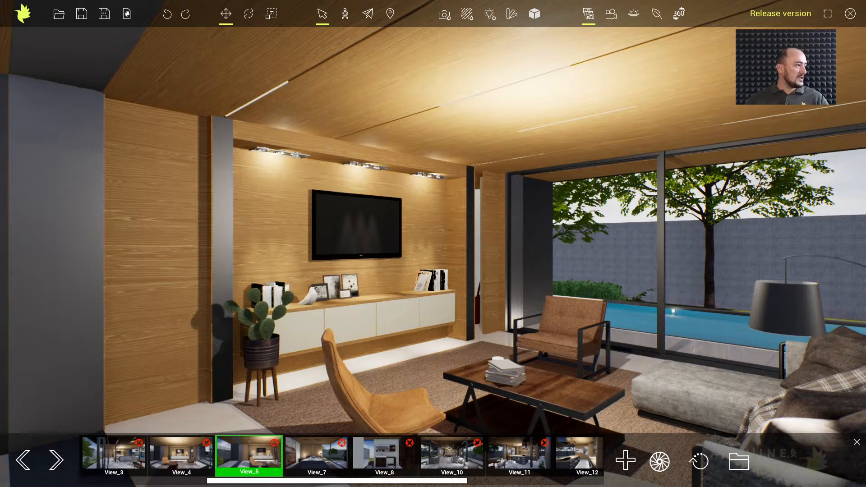
{"action": "left_click_drag", "start_coordinate": [0, 257], "coordinate": [442, 110]}
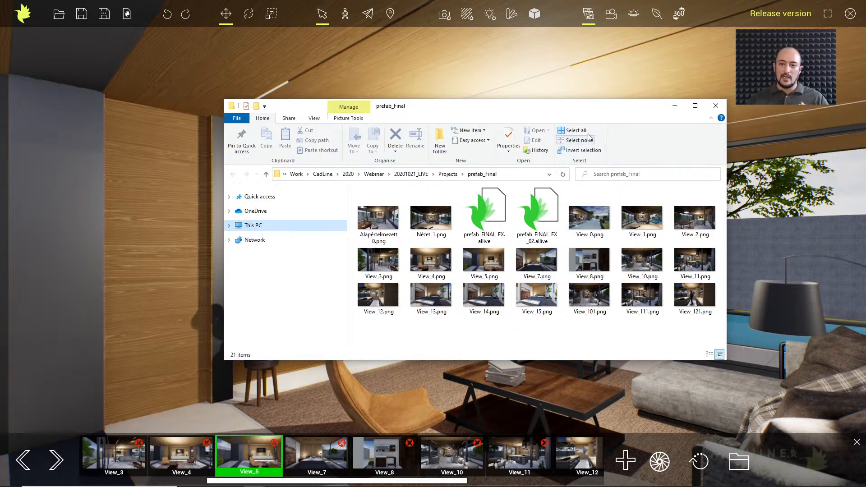
{"action": "left_click_drag", "start_coordinate": [567, 110], "coordinate": [0, 116]}
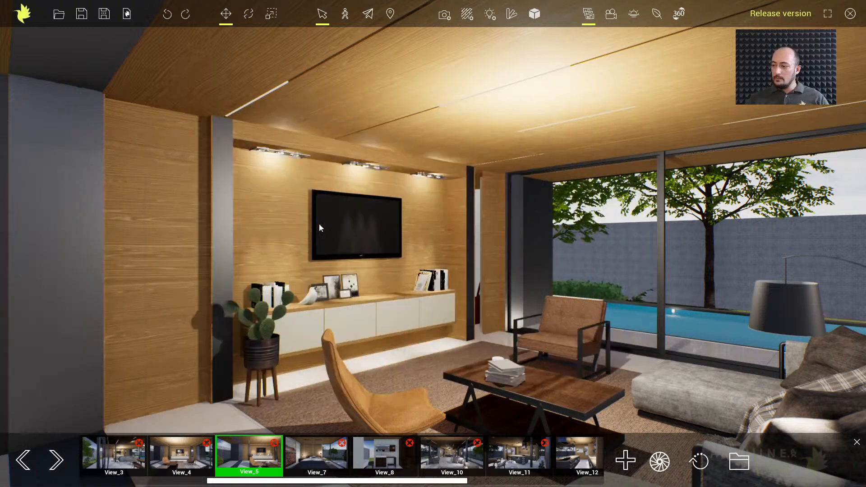